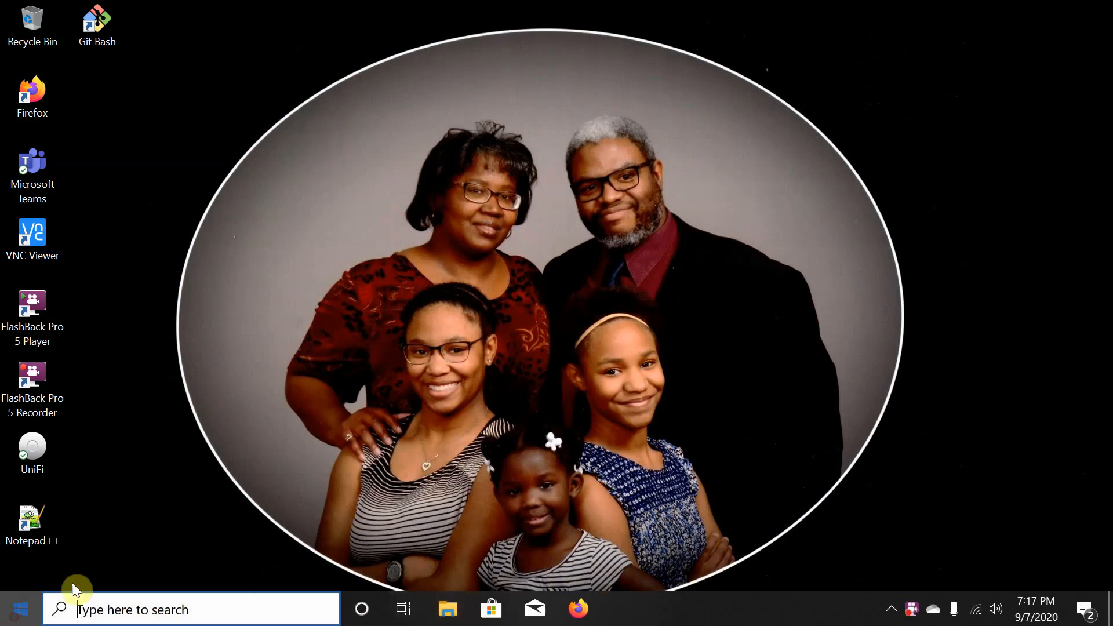
- Launch Visual Studio 2019 from its Start menu tile
{"action": "key", "text": "super"}
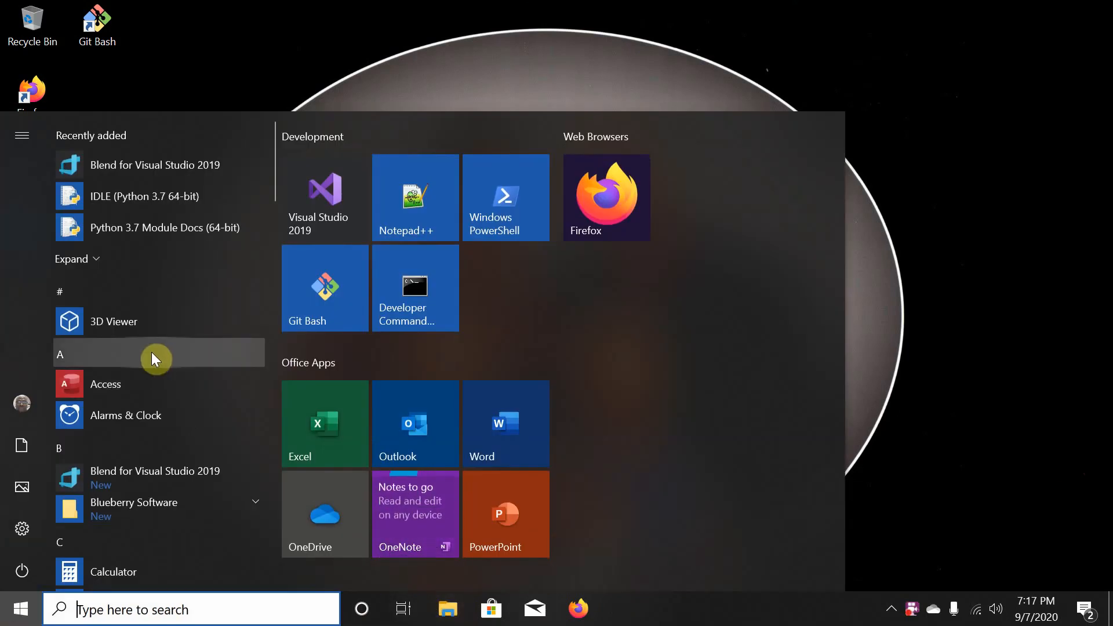
{"action": "left_click", "coordinate": [328, 196]}
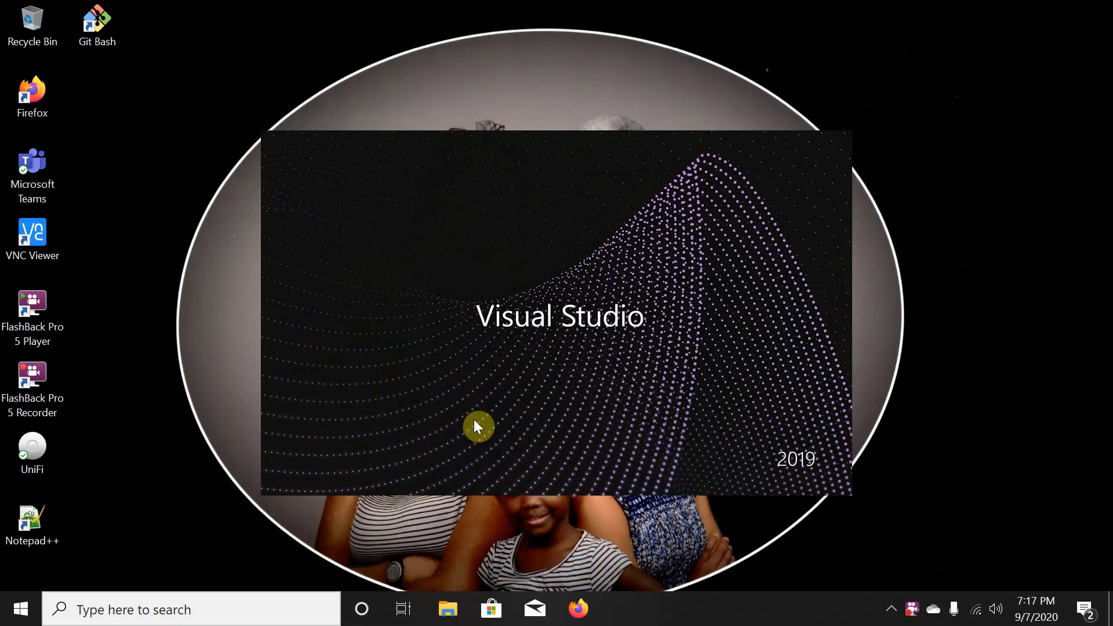
- Close File Explorer and bring up This PC's context menu under Start's Windows System folder
{"action": "left_click", "coordinate": [441, 619]}
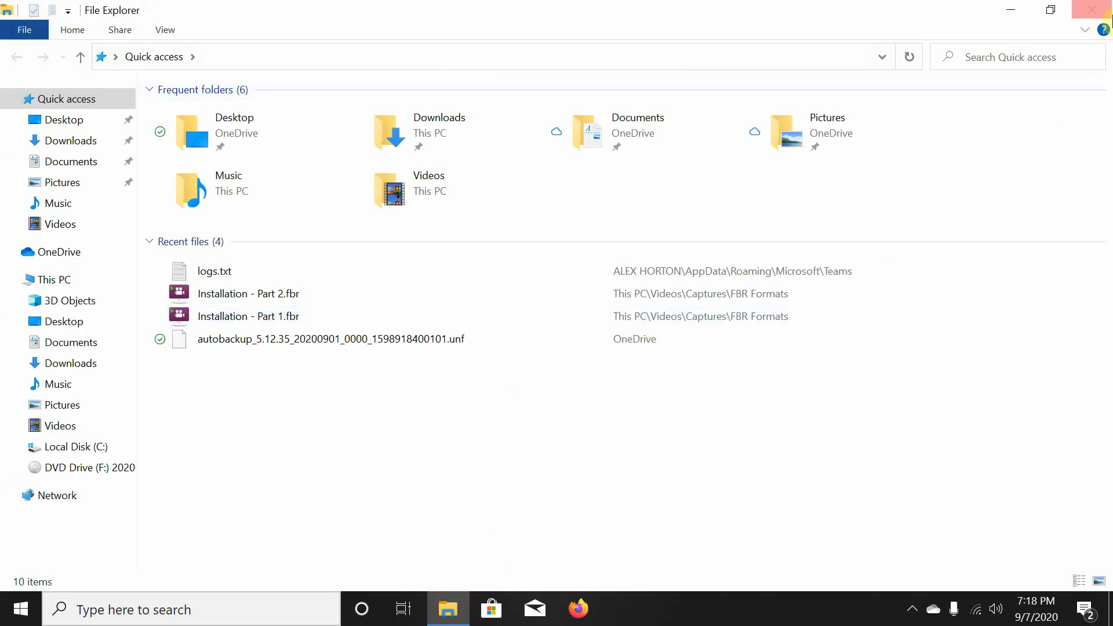
{"action": "left_click", "coordinate": [1097, 12]}
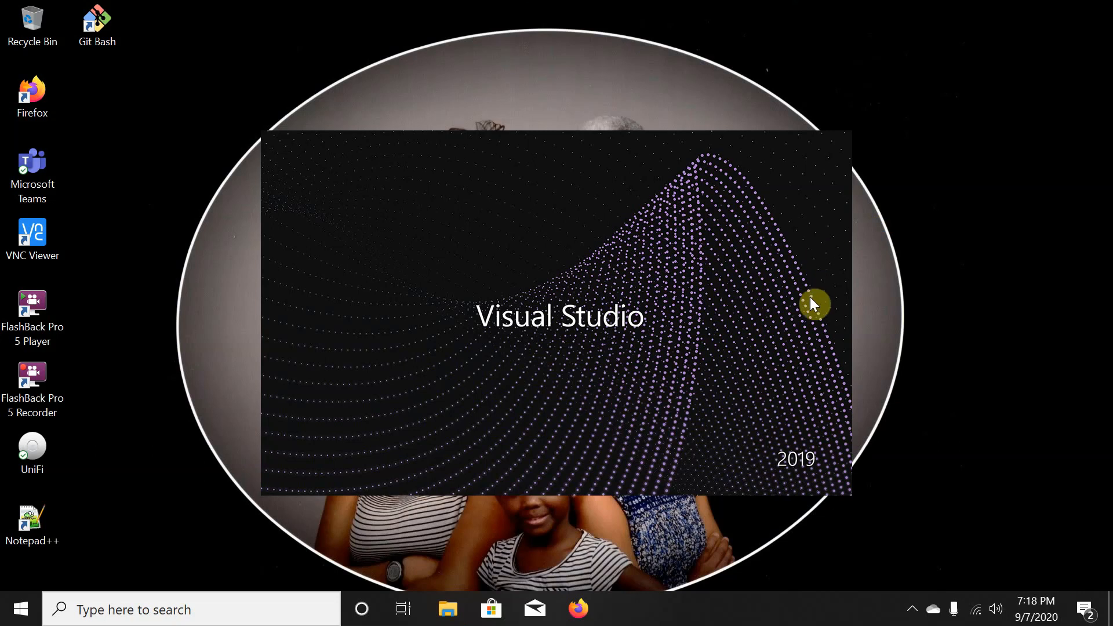
{"action": "left_click", "coordinate": [13, 617]}
{"action": "scroll", "coordinate": [140, 467], "scroll_direction": "down", "scroll_amount": 15}
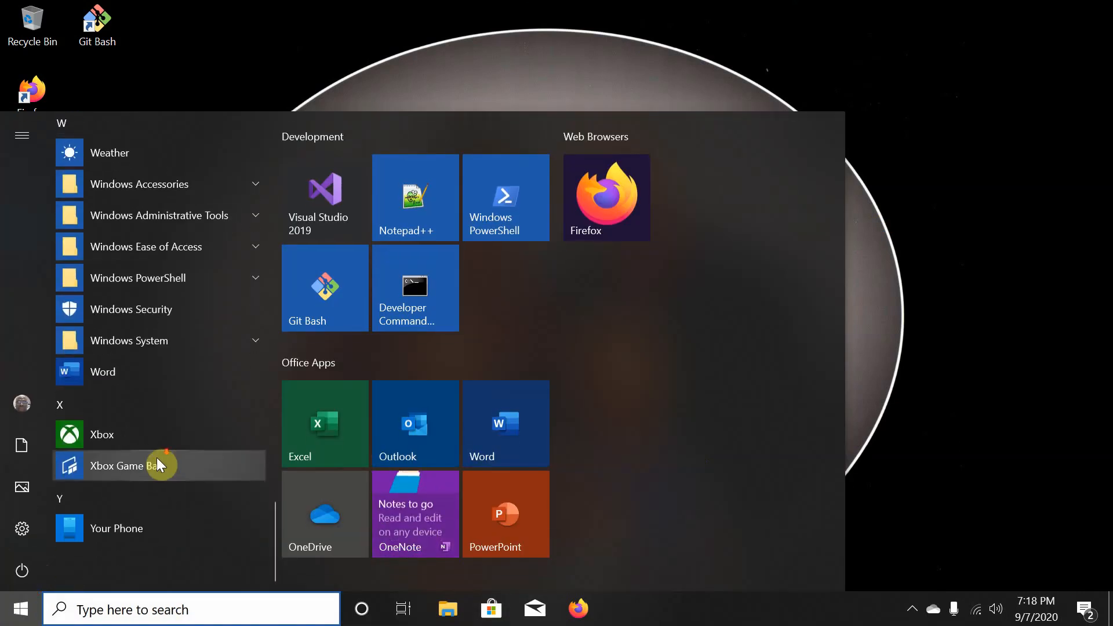
{"action": "scroll", "coordinate": [151, 464], "scroll_direction": "up", "scroll_amount": 3}
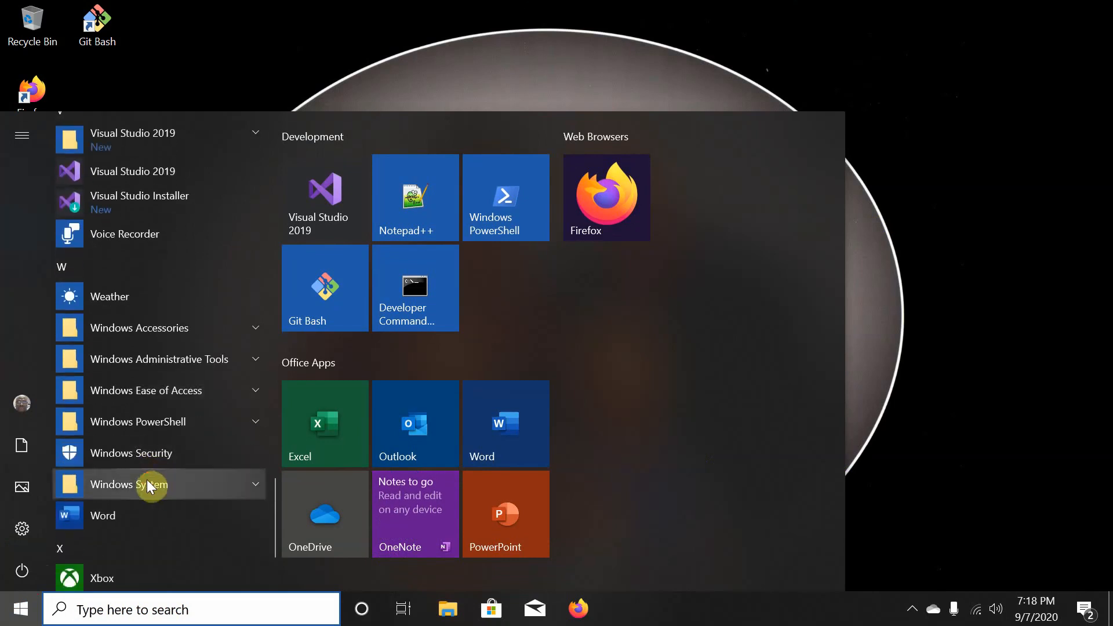
{"action": "left_click", "coordinate": [148, 479]}
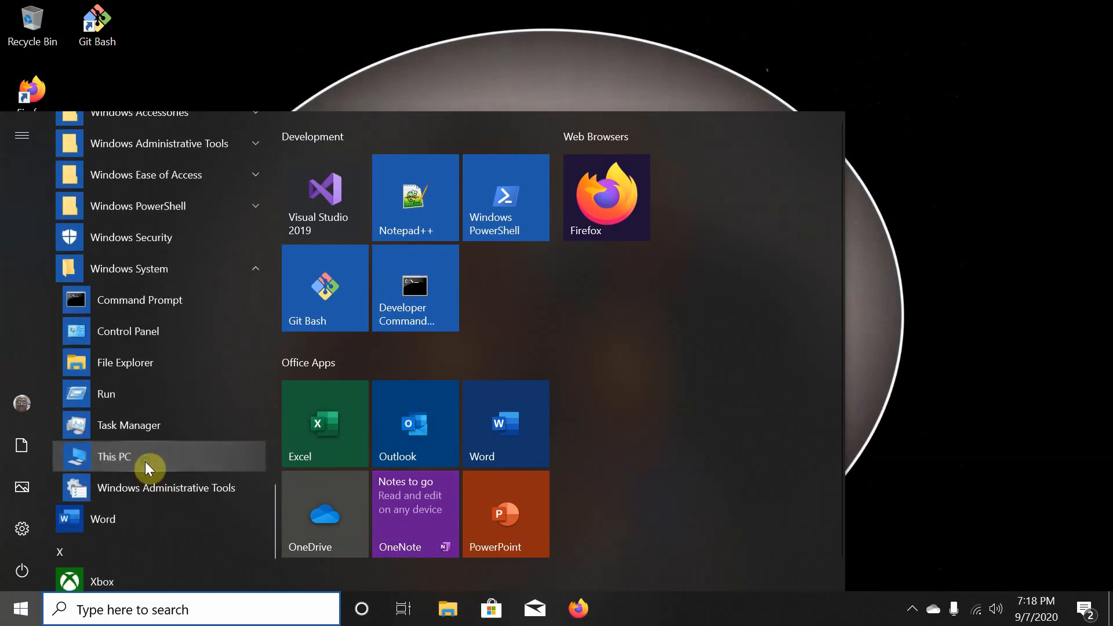
{"action": "right_click", "coordinate": [145, 464]}
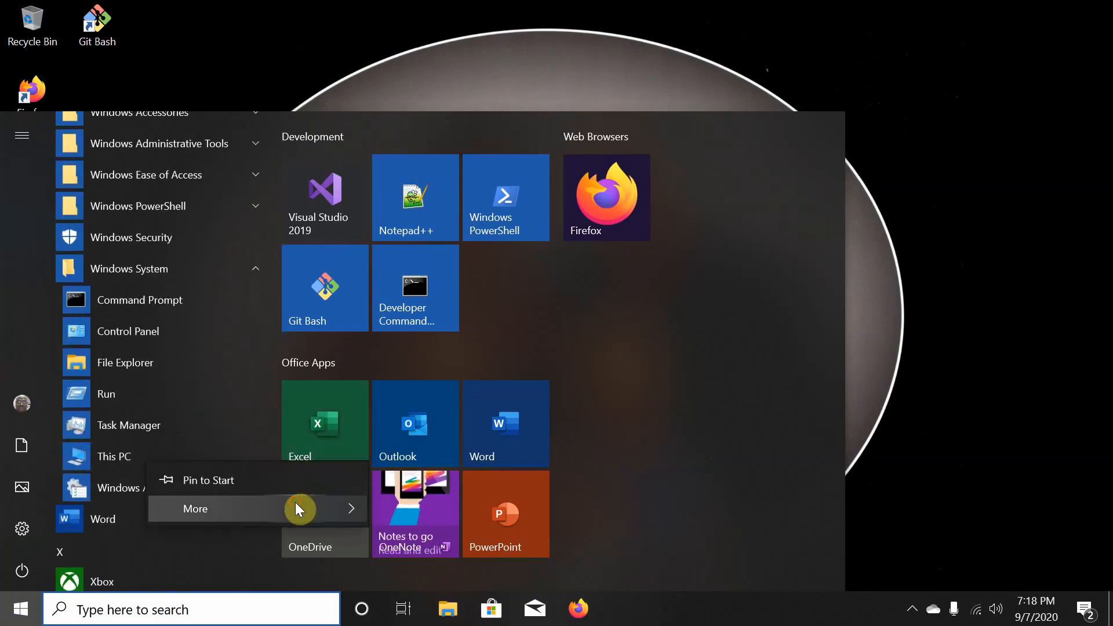
- Open This PC's Properties to view the 64-bit Windows 10 Pro system info, then close it
{"action": "left_click", "coordinate": [447, 448]}
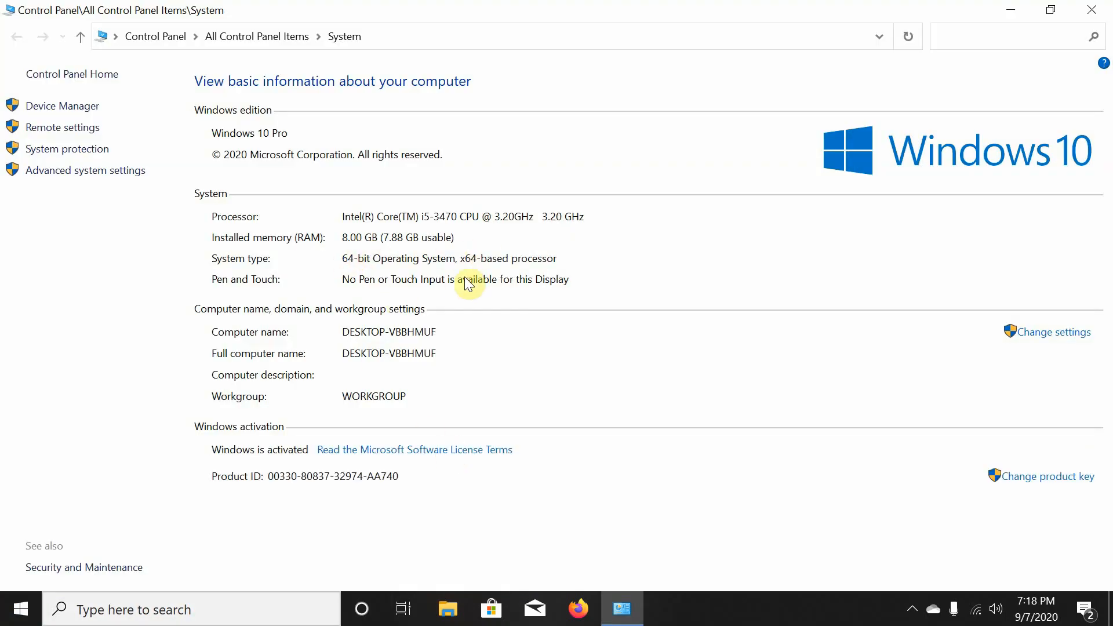
{"action": "left_click", "coordinate": [1092, 9]}
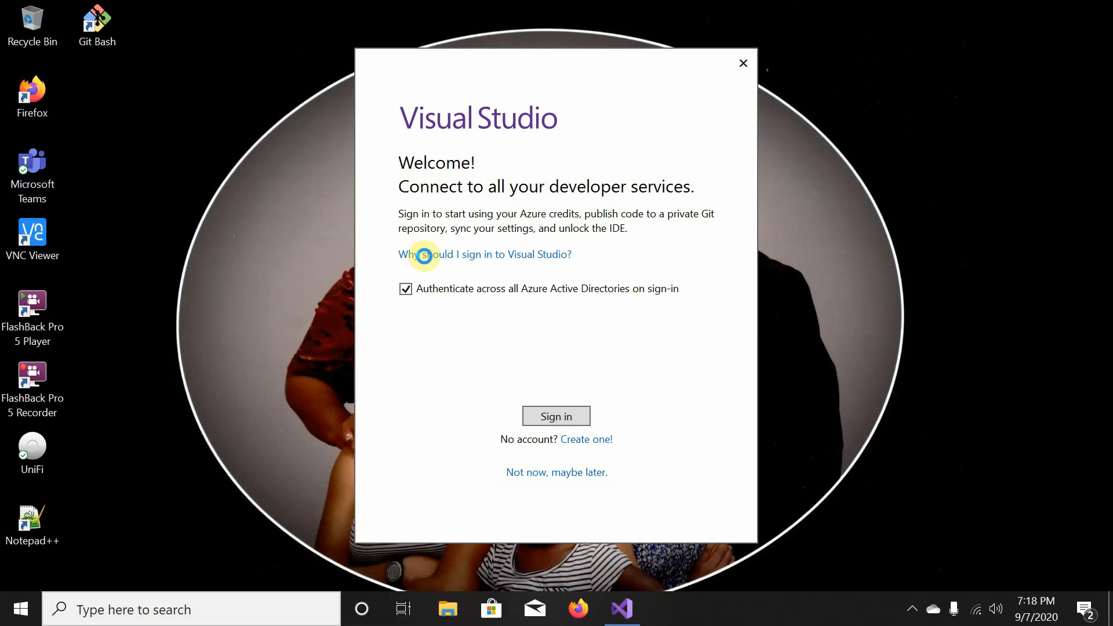
- Choose Sign in on the Visual Studio welcome dialog to reach the account picker
{"action": "left_click", "coordinate": [565, 420]}
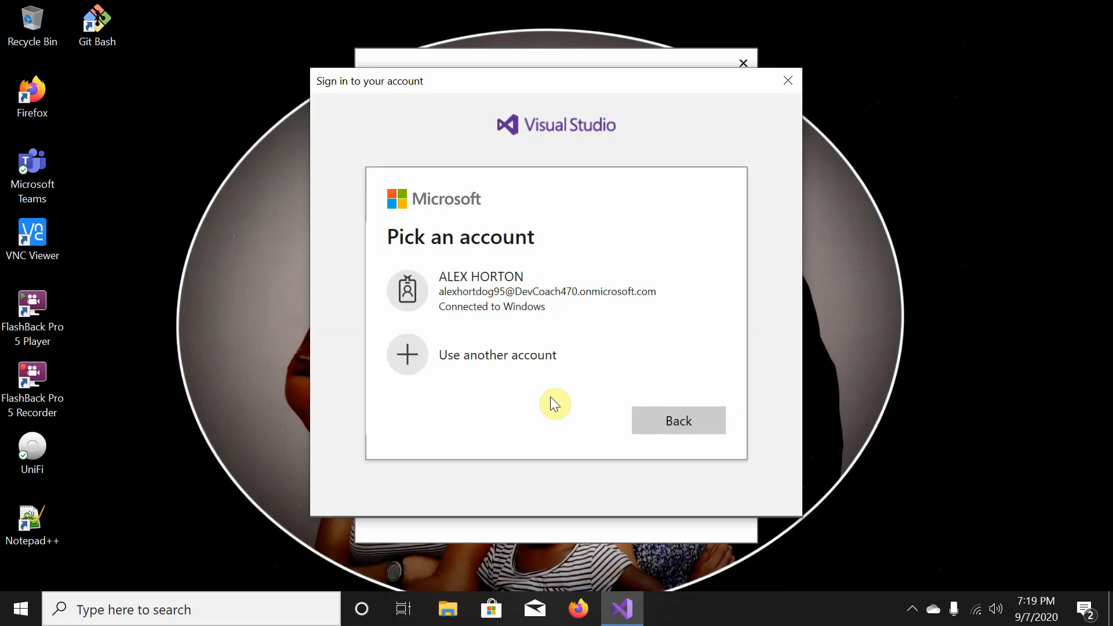
- Sign in with another Microsoft account by entering its e-mail and the account password
{"action": "left_click", "coordinate": [541, 359]}
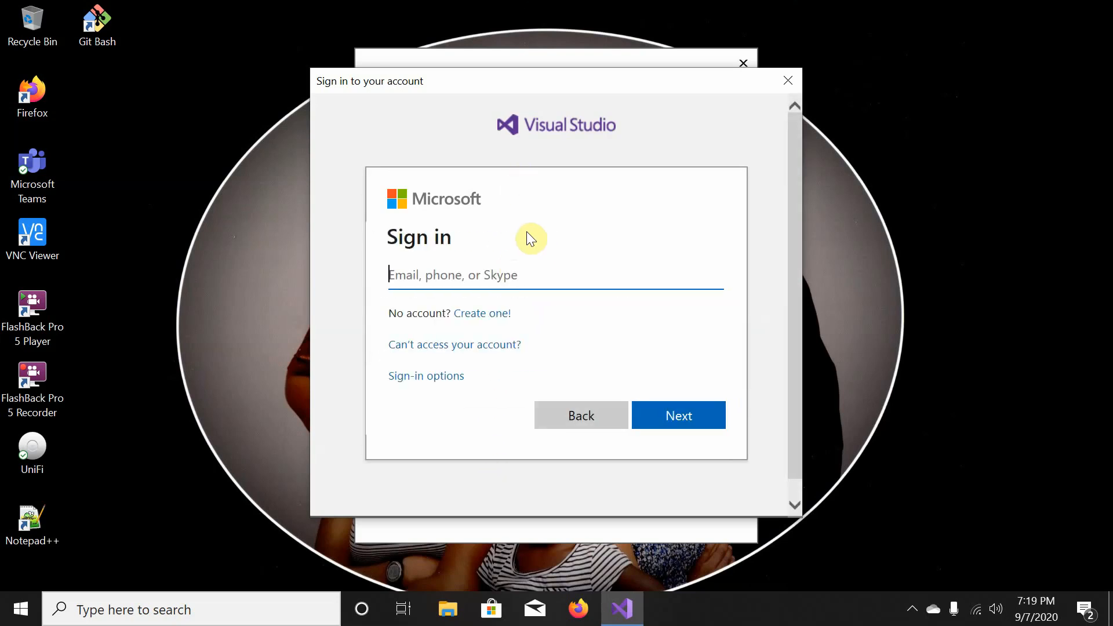
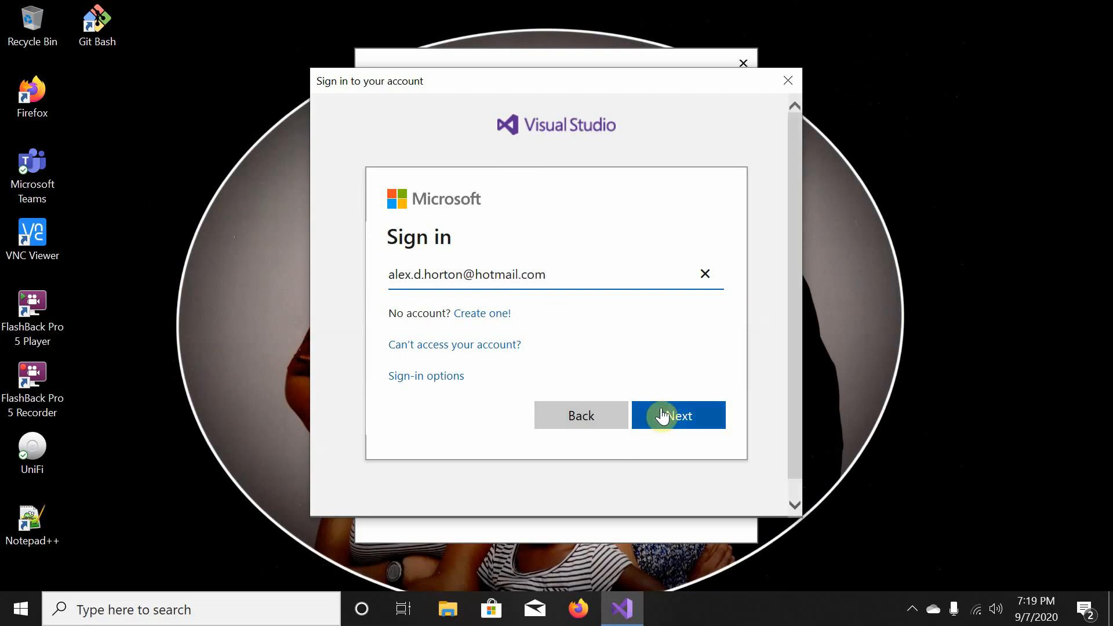
{"action": "left_click", "coordinate": [663, 416]}
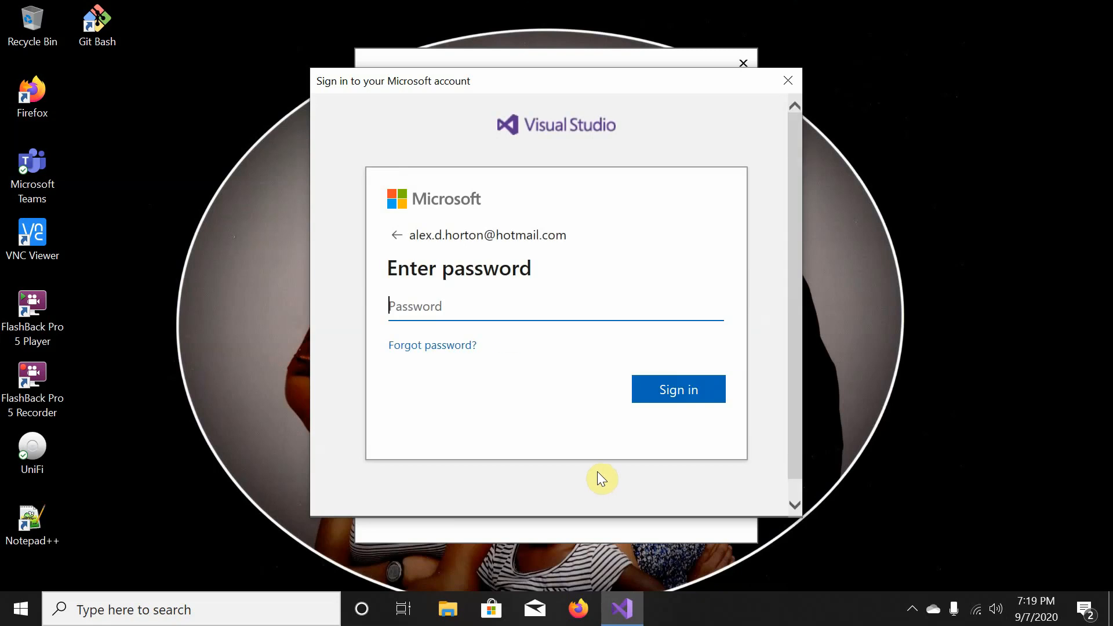
{"action": "type", "text": "●●●●●●●●●●●"}
{"action": "key", "text": "Return"}
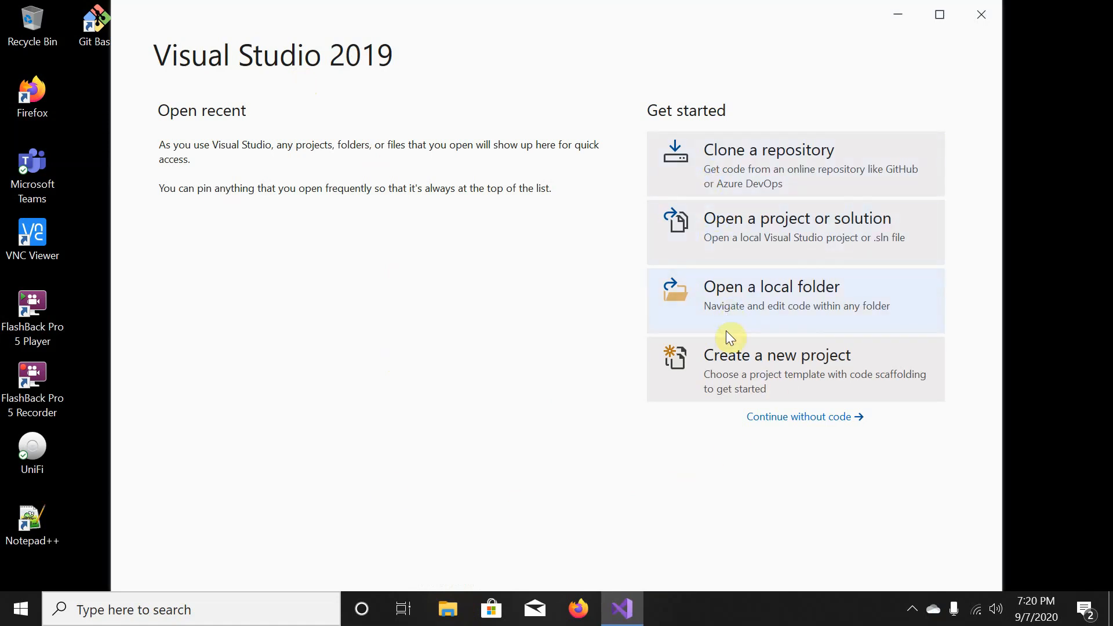
- Continue without code into the empty IDE and open Manage Extensions from the Extensions menu
{"action": "left_click", "coordinate": [770, 419]}
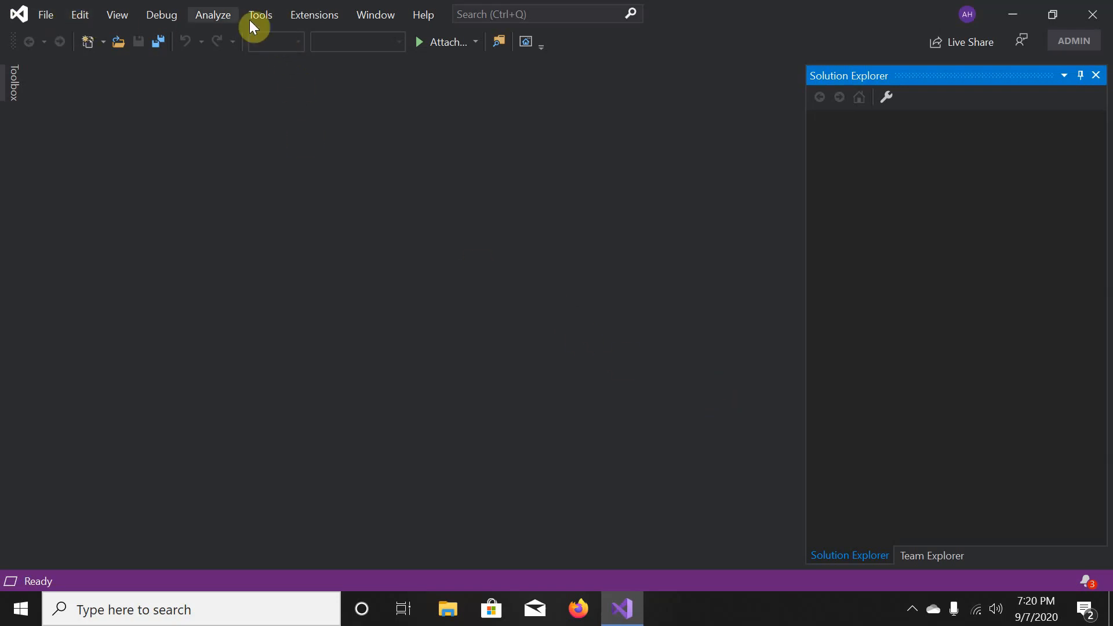
{"action": "left_click", "coordinate": [308, 16]}
{"action": "left_click", "coordinate": [309, 16]}
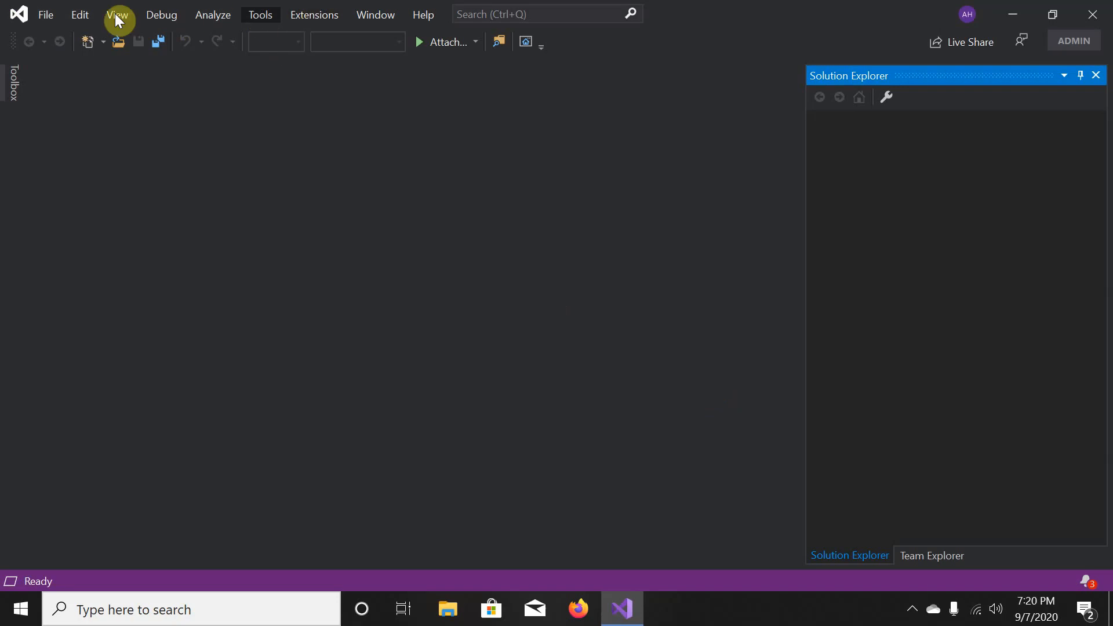
{"action": "left_click", "coordinate": [48, 19]}
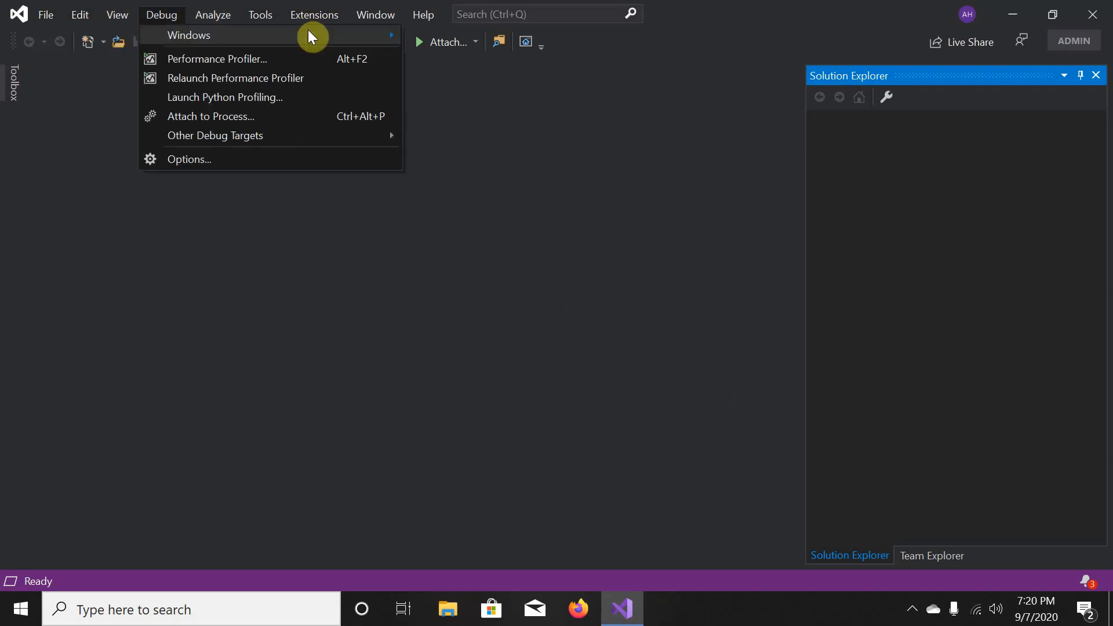
{"action": "mouse_move", "coordinate": [288, 18]}
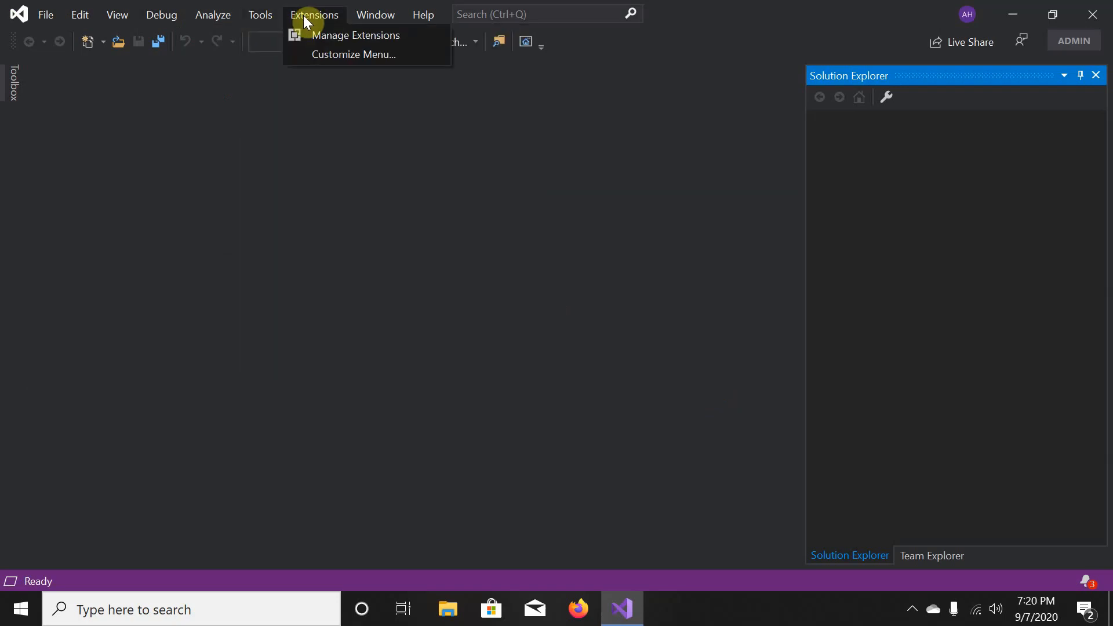
{"action": "left_click", "coordinate": [312, 36]}
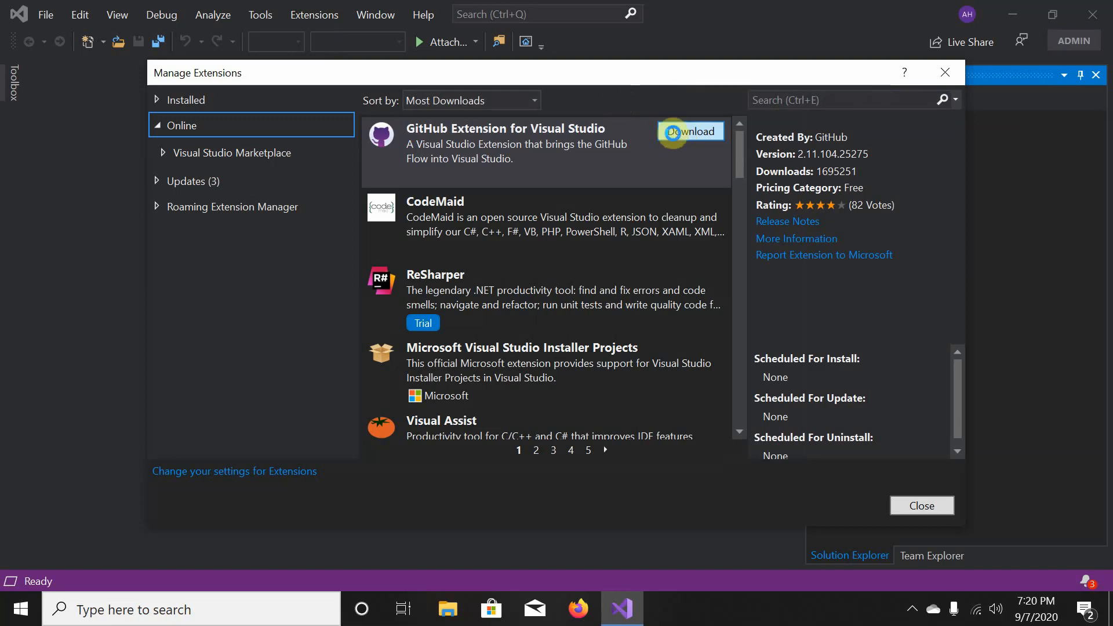
- Download GitHub Extension for Visual Studio from the Online extensions list
{"action": "left_click", "coordinate": [673, 132]}
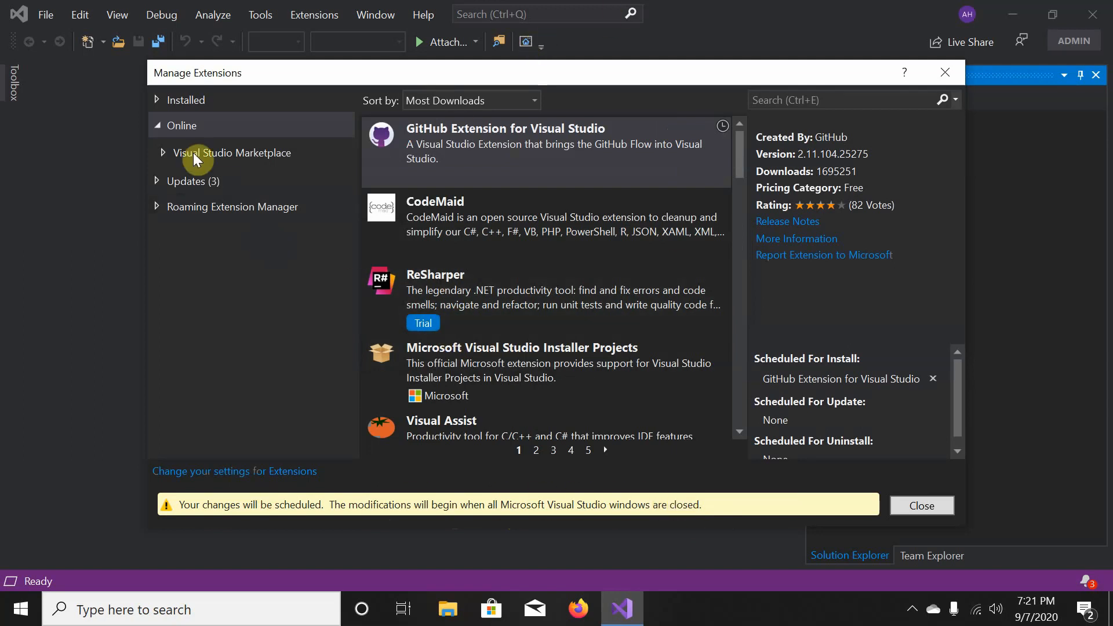
{"action": "left_click", "coordinate": [158, 102]}
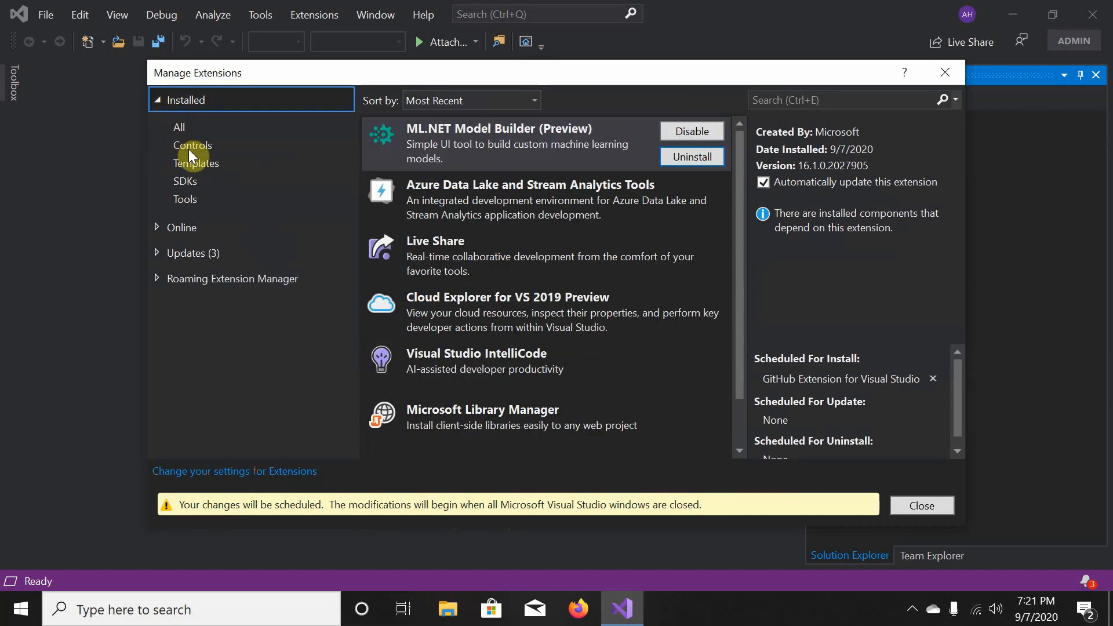
{"action": "left_click", "coordinate": [554, 254]}
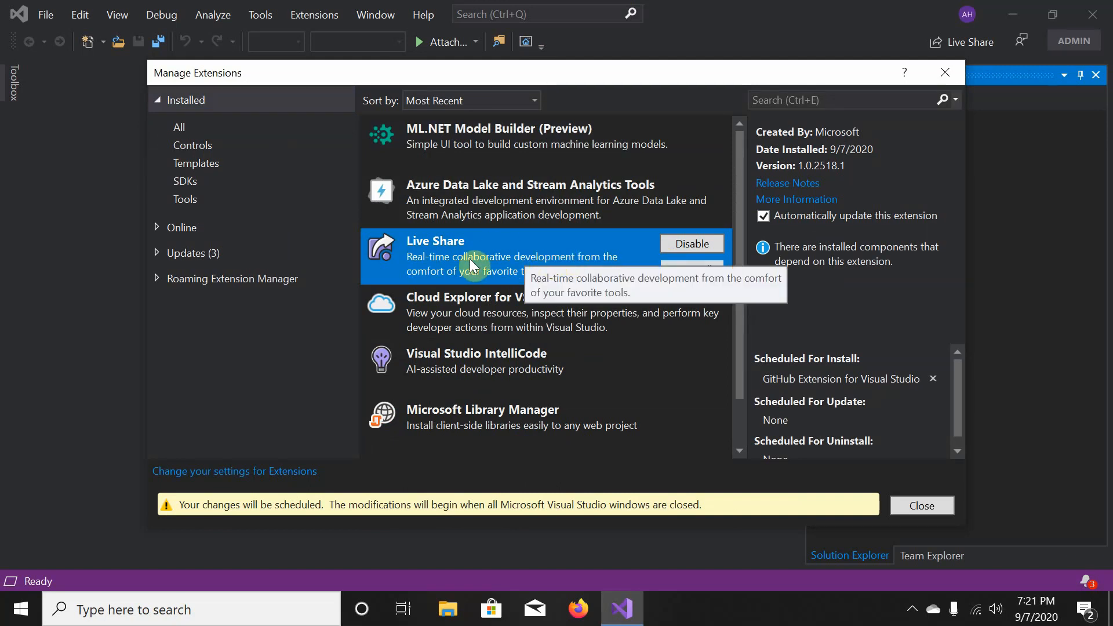
{"action": "scroll", "coordinate": [471, 266], "scroll_direction": "down", "scroll_amount": 1}
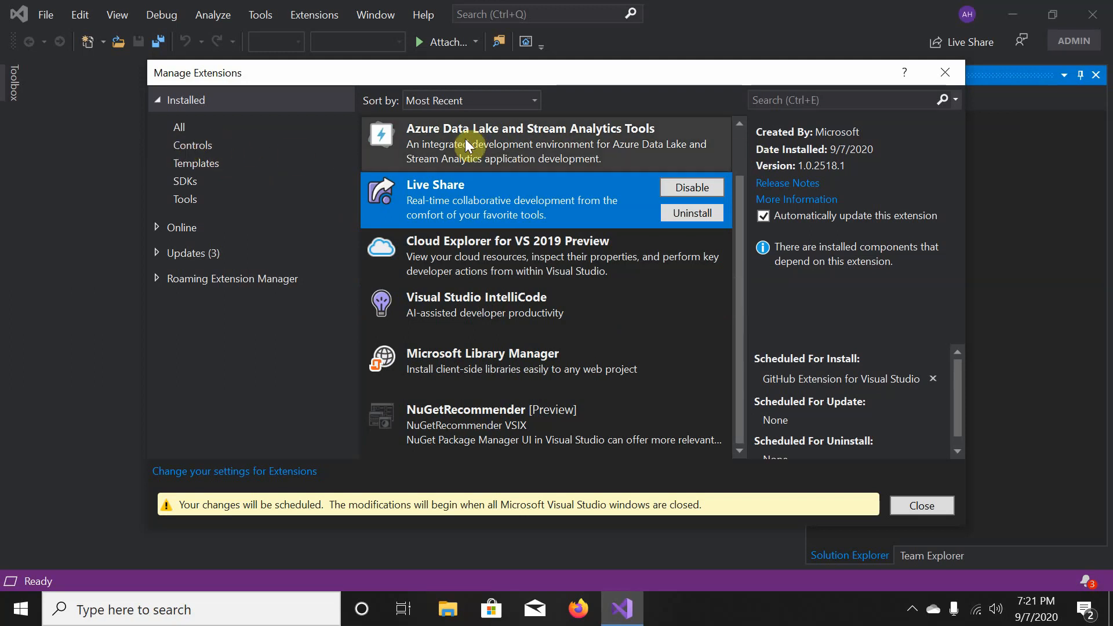
{"action": "left_click", "coordinate": [202, 144]}
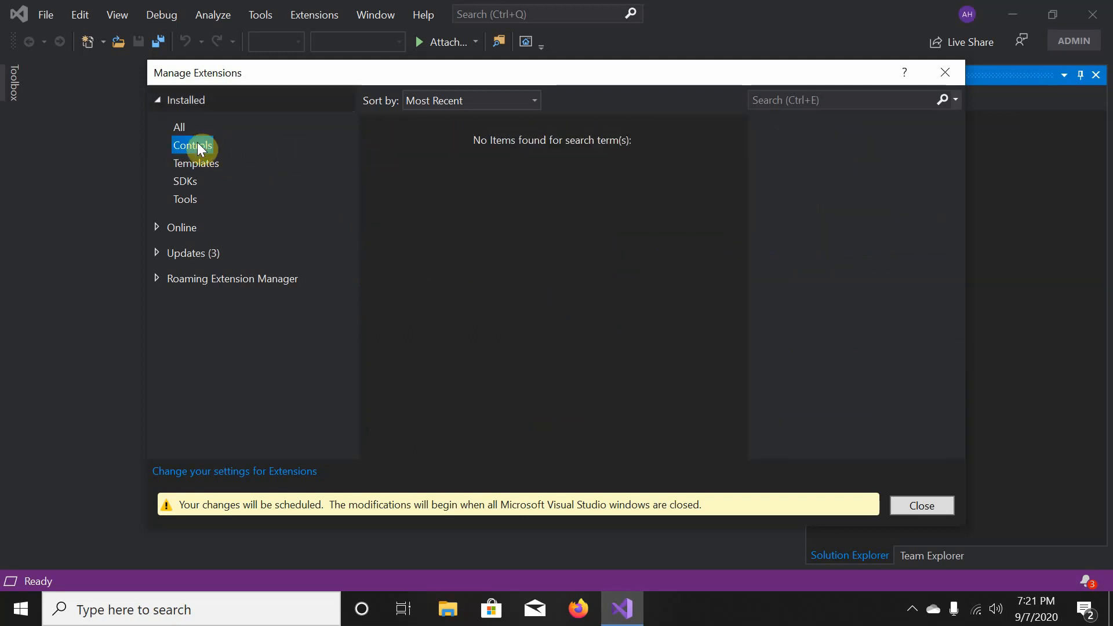
{"action": "left_click", "coordinate": [189, 183]}
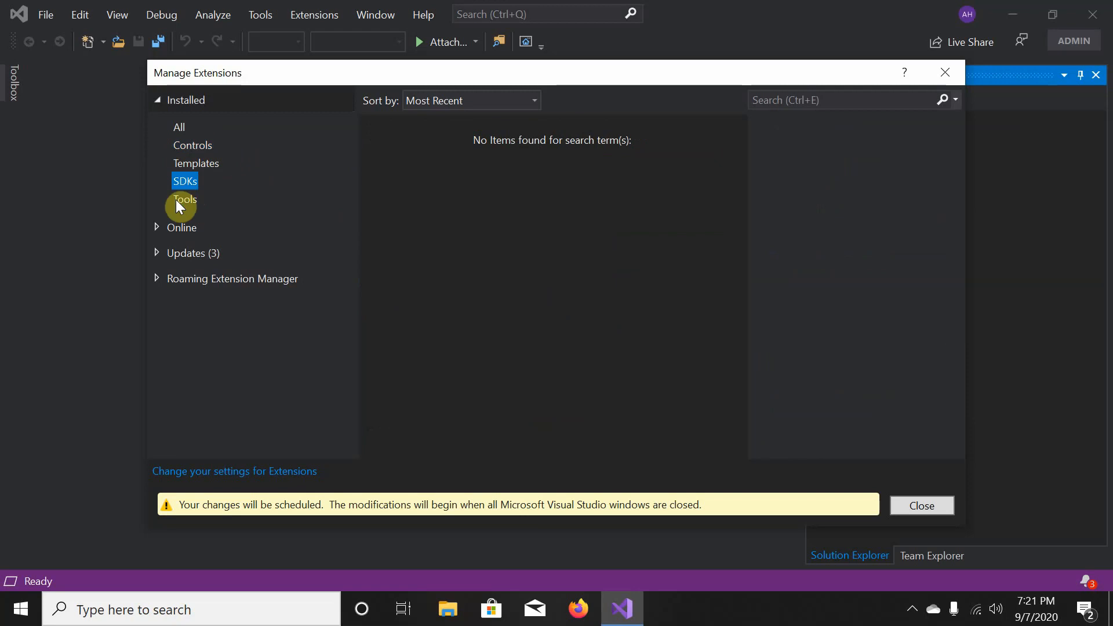
{"action": "left_click", "coordinate": [161, 227]}
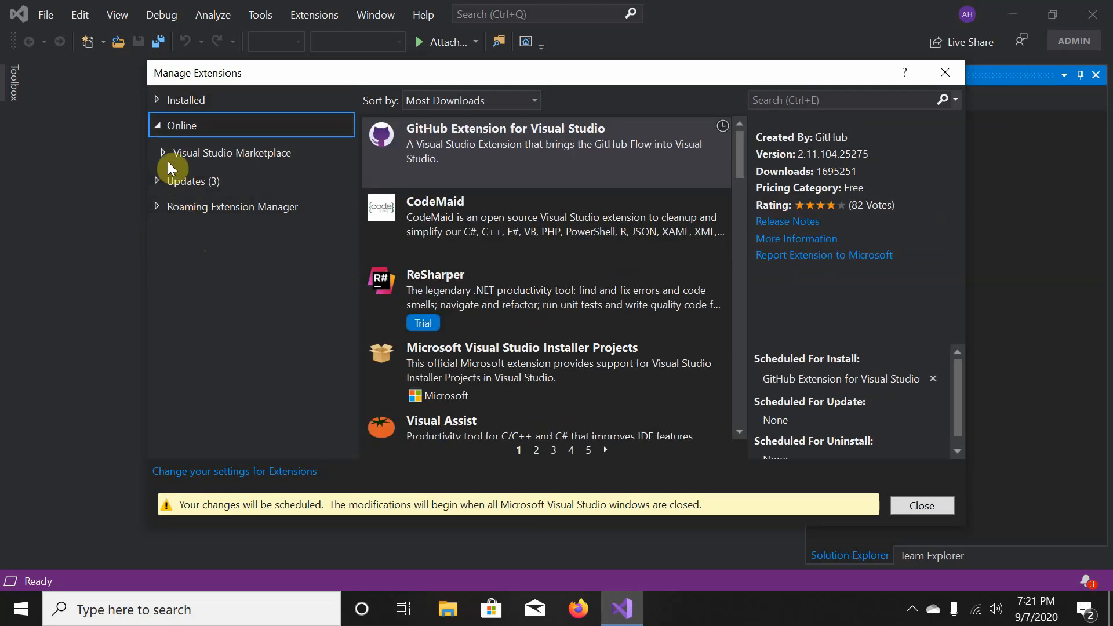
- Browse the Visual Studio Marketplace online extensions through the first pages to page three
{"action": "left_click", "coordinate": [188, 155]}
{"action": "scroll", "coordinate": [500, 240], "scroll_direction": "down", "scroll_amount": 5}
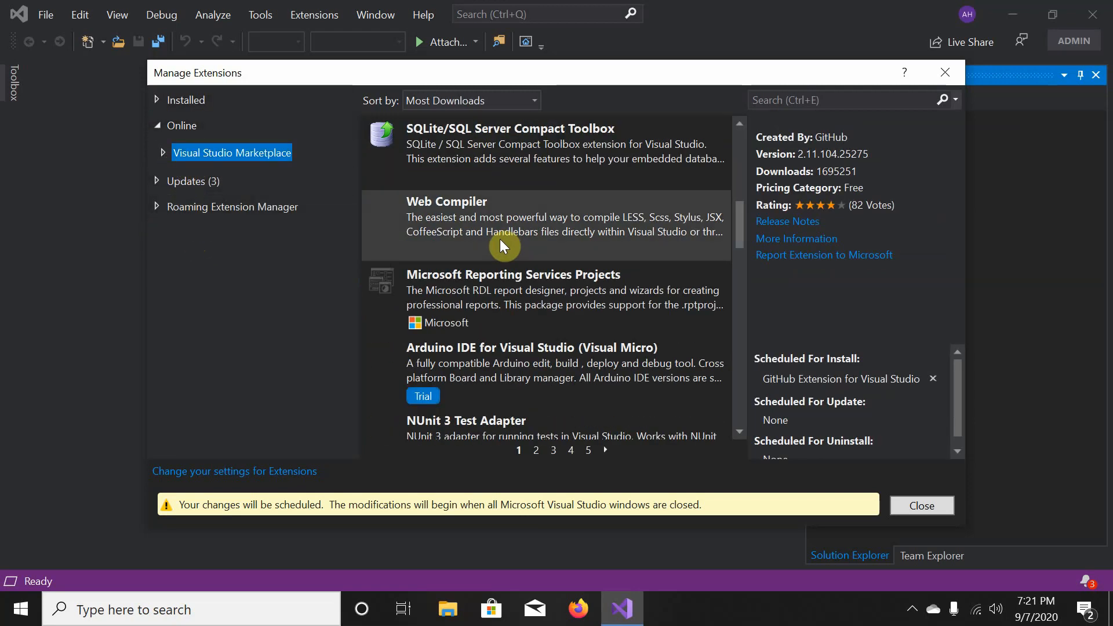
{"action": "scroll", "coordinate": [500, 239], "scroll_direction": "down", "scroll_amount": 5}
{"action": "scroll", "coordinate": [500, 239], "scroll_direction": "up", "scroll_amount": 10}
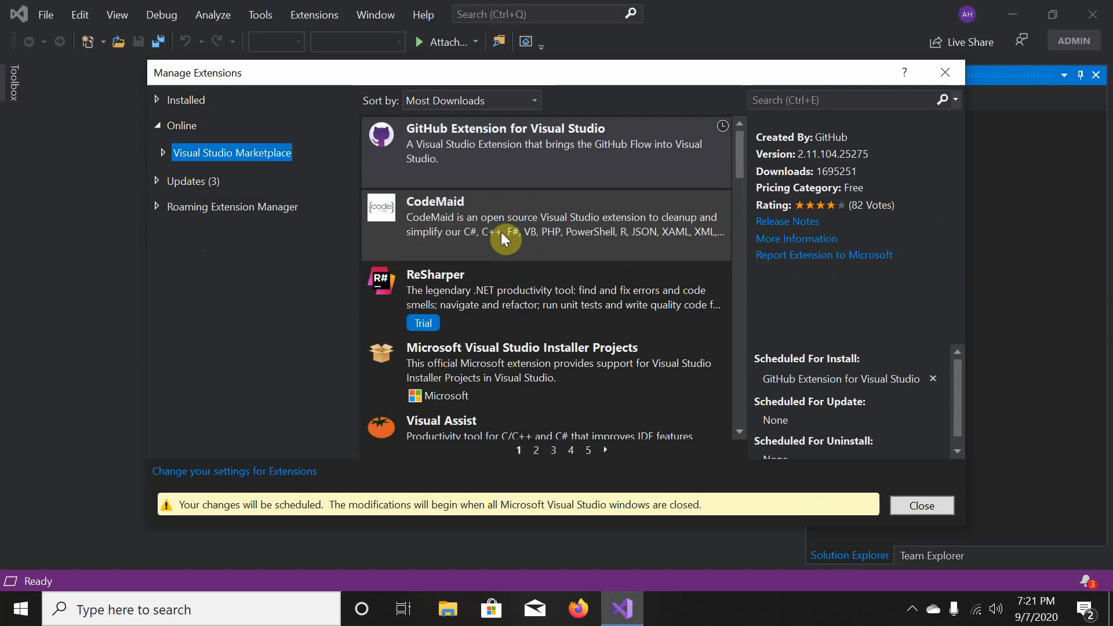
{"action": "scroll", "coordinate": [501, 232], "scroll_direction": "down", "scroll_amount": 6}
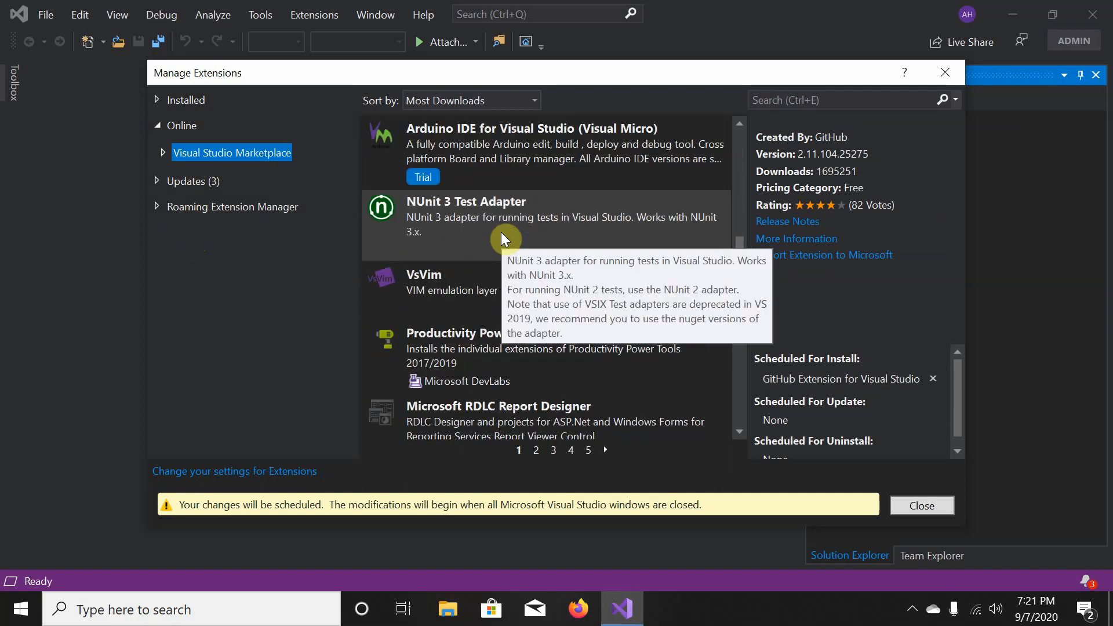
{"action": "scroll", "coordinate": [501, 232], "scroll_direction": "down", "scroll_amount": 3}
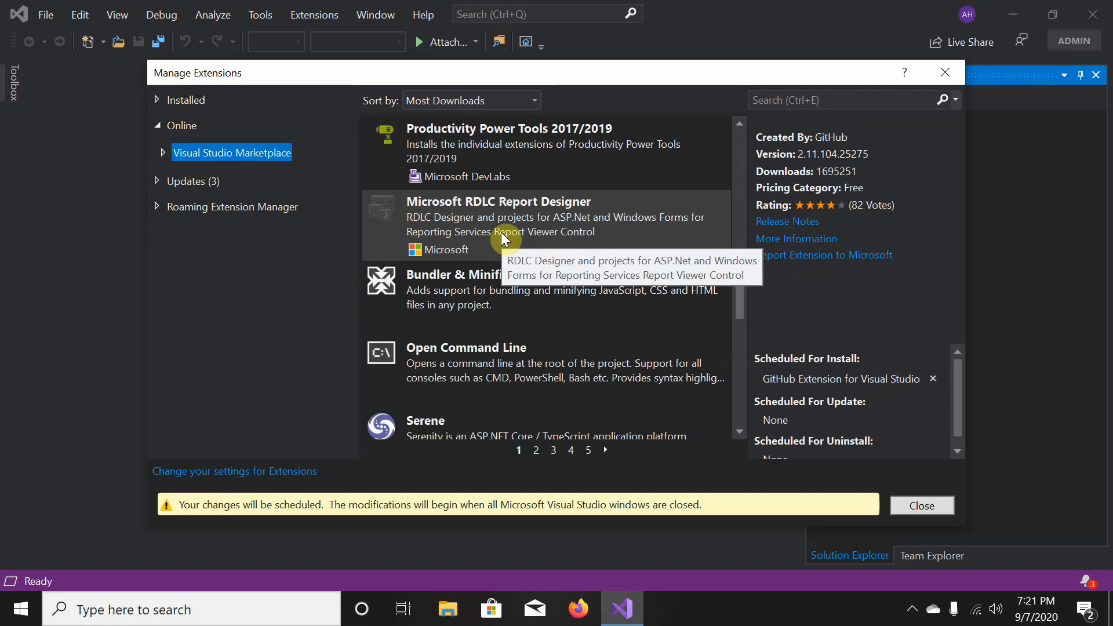
{"action": "scroll", "coordinate": [569, 300], "scroll_direction": "down", "scroll_amount": 3}
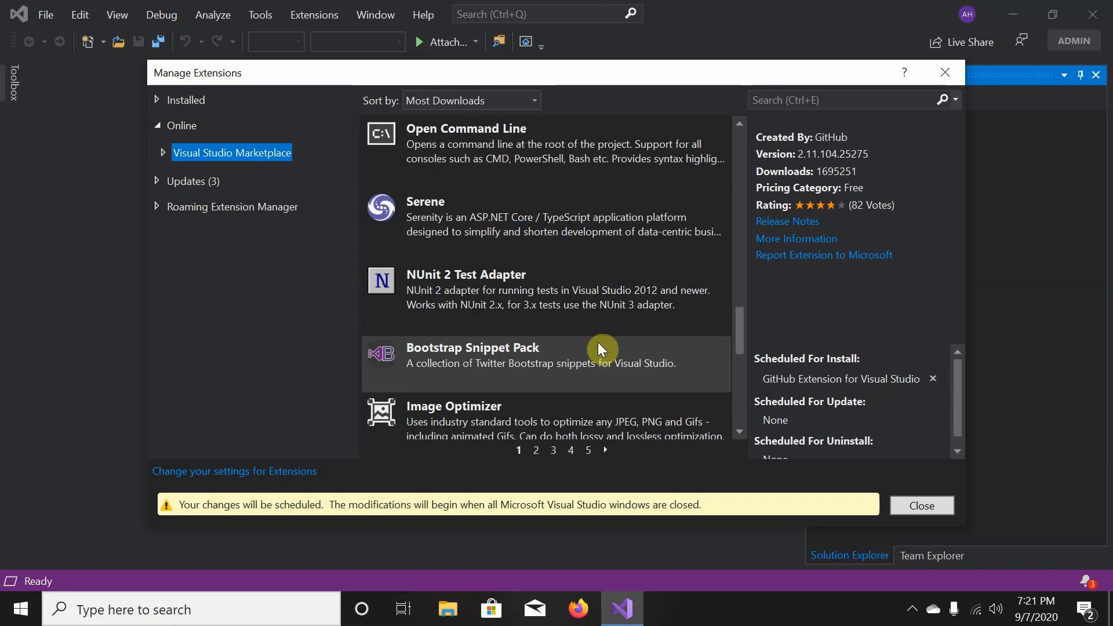
{"action": "scroll", "coordinate": [601, 349], "scroll_direction": "down", "scroll_amount": 5}
{"action": "left_click", "coordinate": [535, 450]}
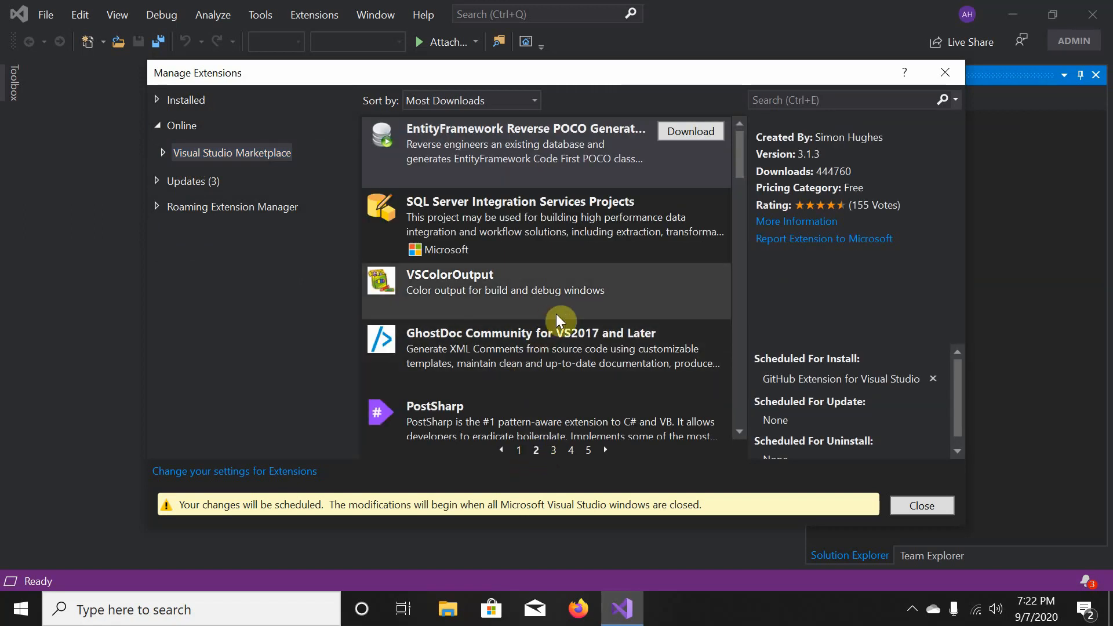
{"action": "scroll", "coordinate": [557, 318], "scroll_direction": "down", "scroll_amount": 3}
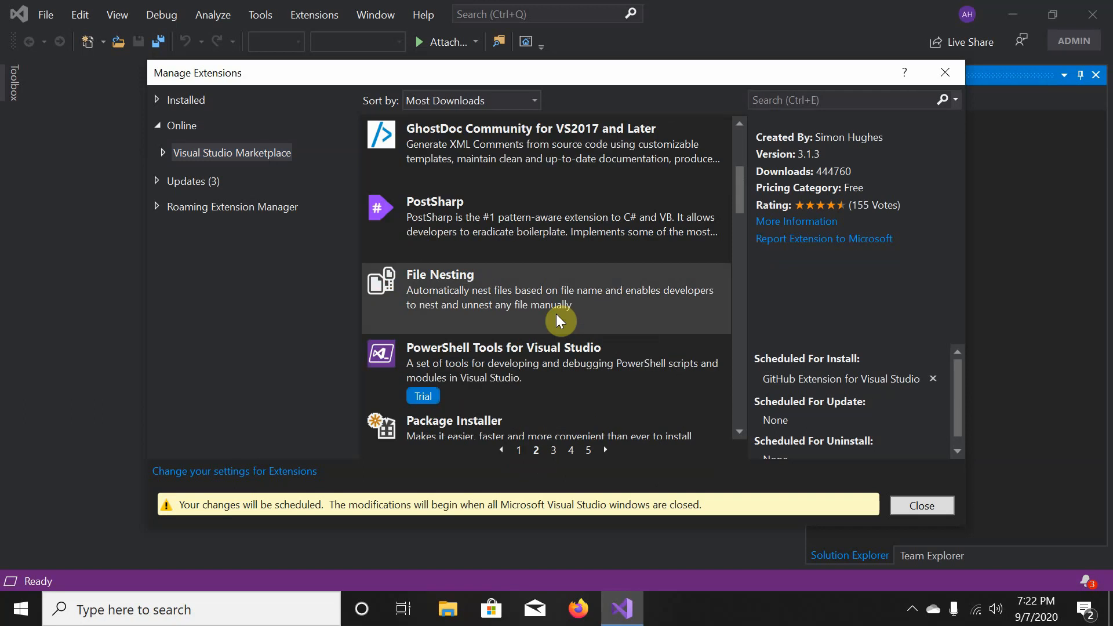
{"action": "scroll", "coordinate": [555, 314], "scroll_direction": "down", "scroll_amount": 3}
{"action": "scroll", "coordinate": [555, 314], "scroll_direction": "down", "scroll_amount": 5}
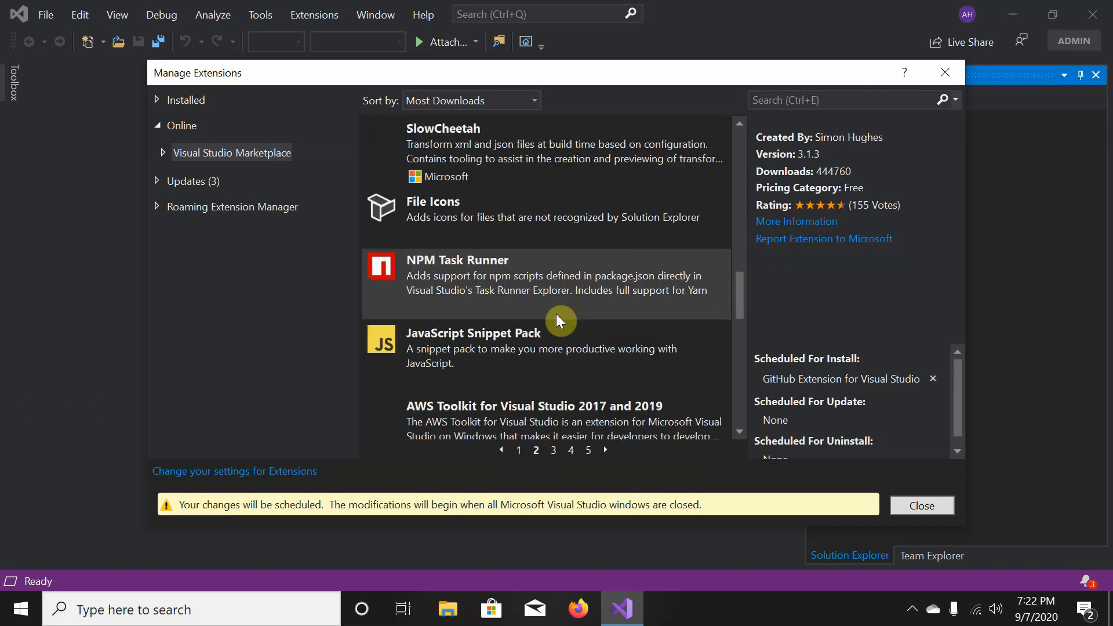
{"action": "scroll", "coordinate": [556, 314], "scroll_direction": "down", "scroll_amount": 5}
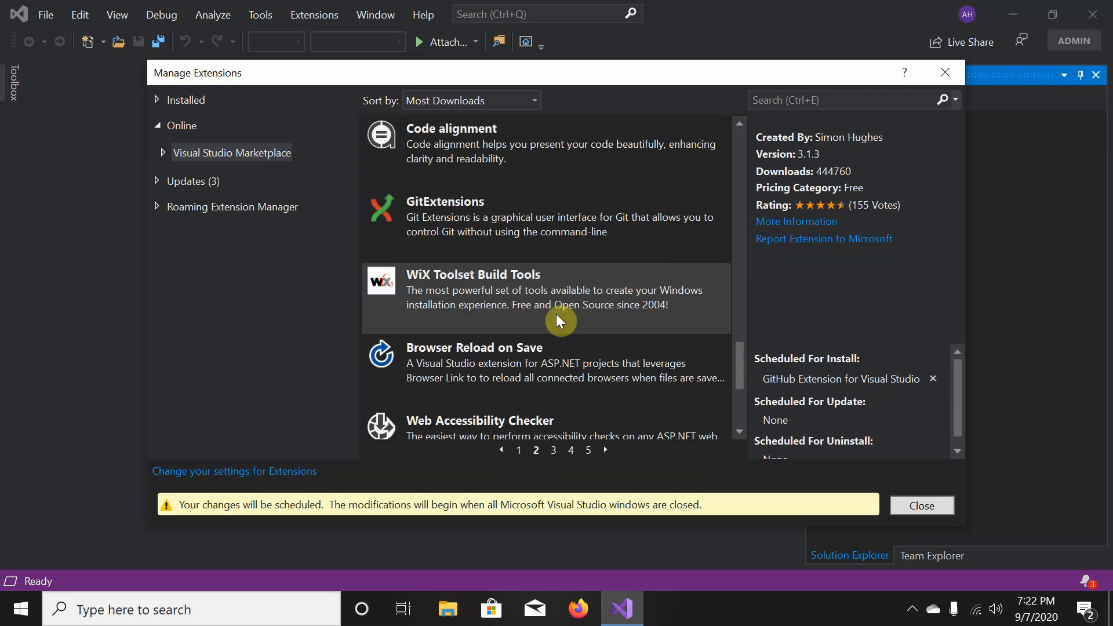
{"action": "scroll", "coordinate": [555, 314], "scroll_direction": "down", "scroll_amount": 3}
{"action": "left_click", "coordinate": [553, 452]}
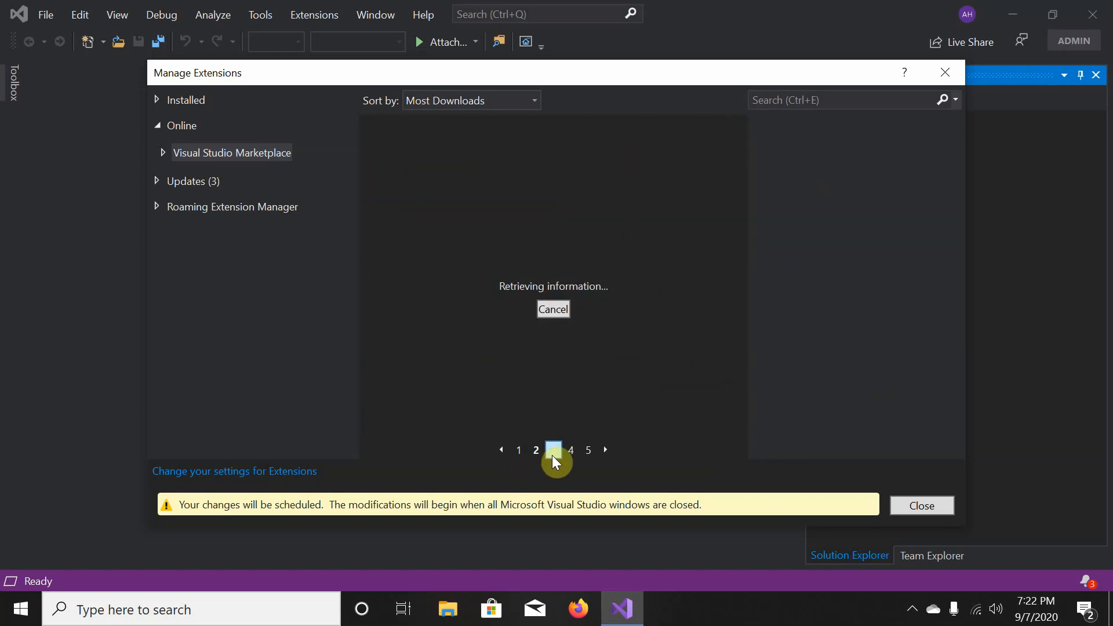
- Select the ILSpy decompiler on page three and download it so it's scheduled for install
{"action": "scroll", "coordinate": [554, 331], "scroll_direction": "down", "scroll_amount": 3}
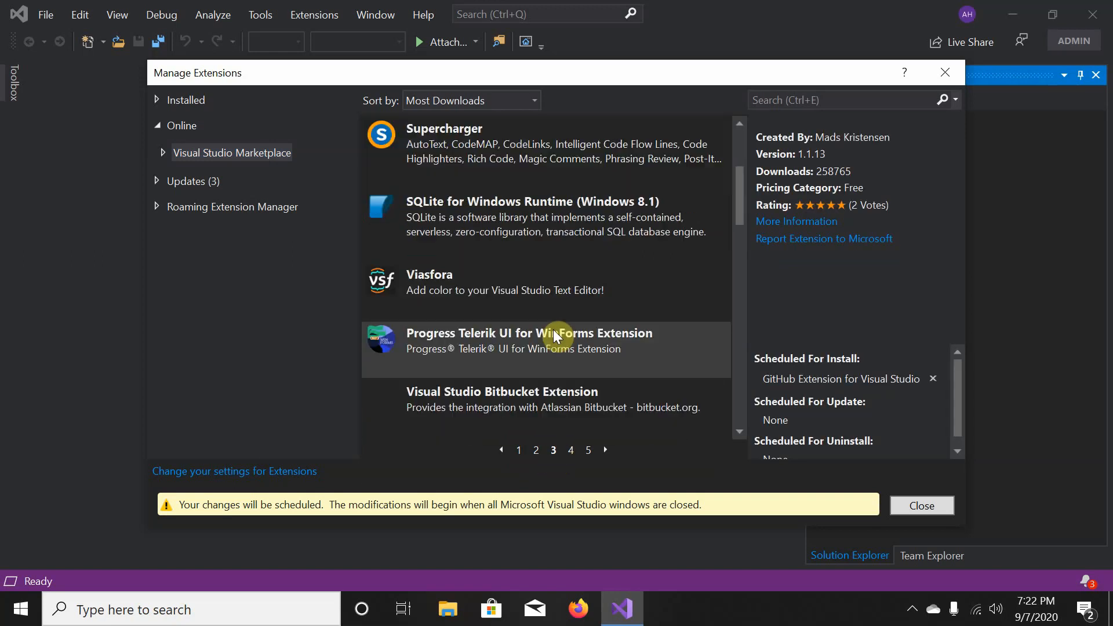
{"action": "scroll", "coordinate": [553, 329], "scroll_direction": "down", "scroll_amount": 3}
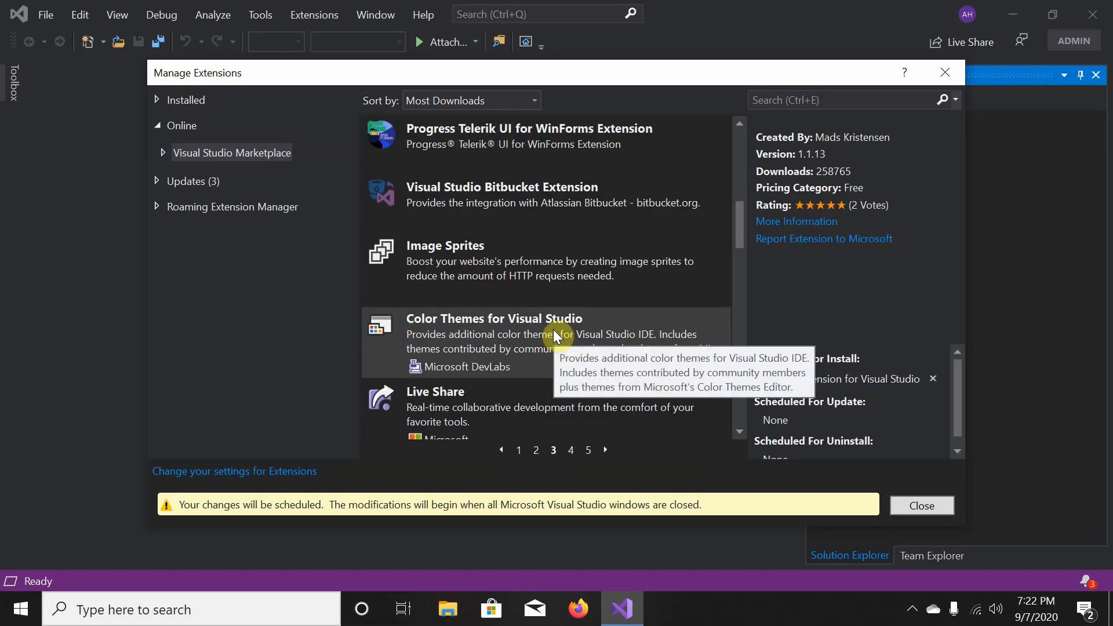
{"action": "scroll", "coordinate": [554, 330], "scroll_direction": "down", "scroll_amount": 9}
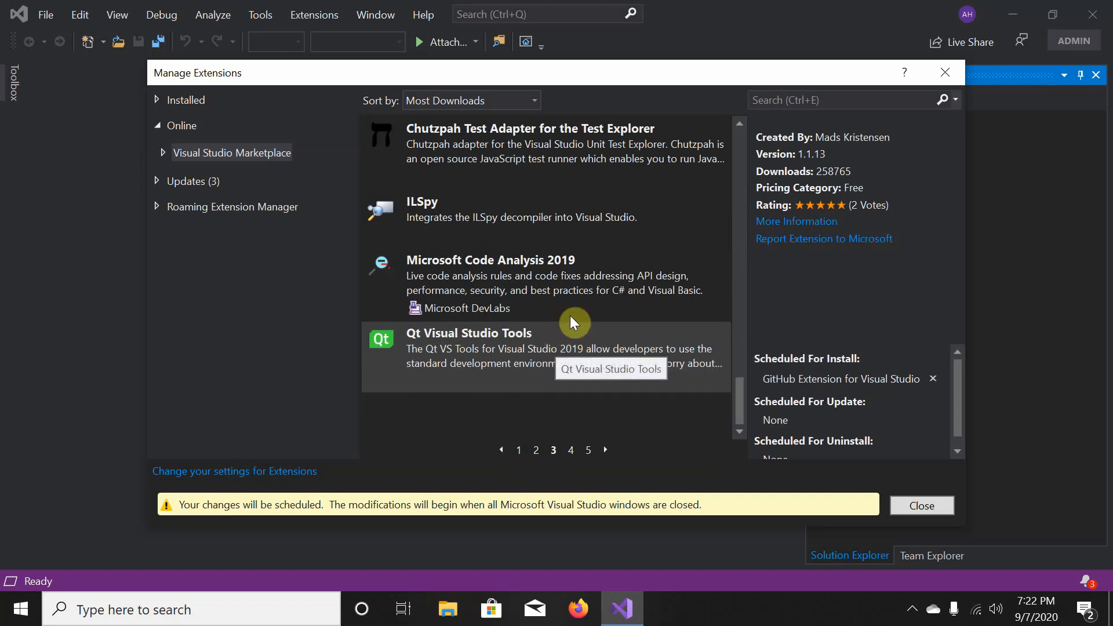
{"action": "left_click", "coordinate": [583, 220]}
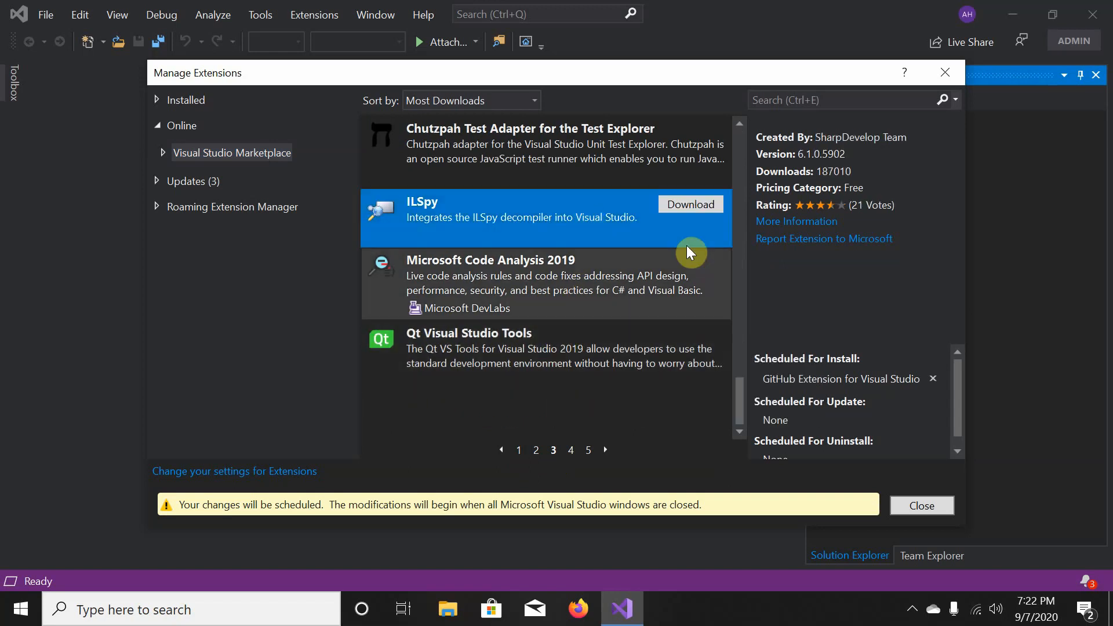
{"action": "left_click", "coordinate": [693, 203]}
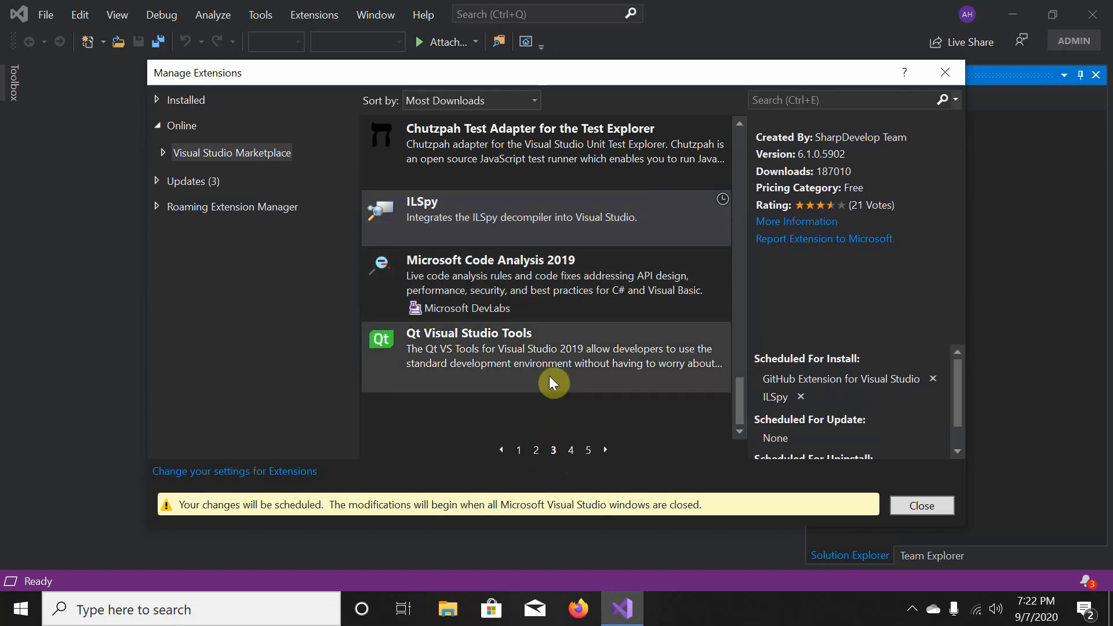
- Keep browsing marketplace extensions through pages four, five and seven
{"action": "left_click", "coordinate": [571, 450]}
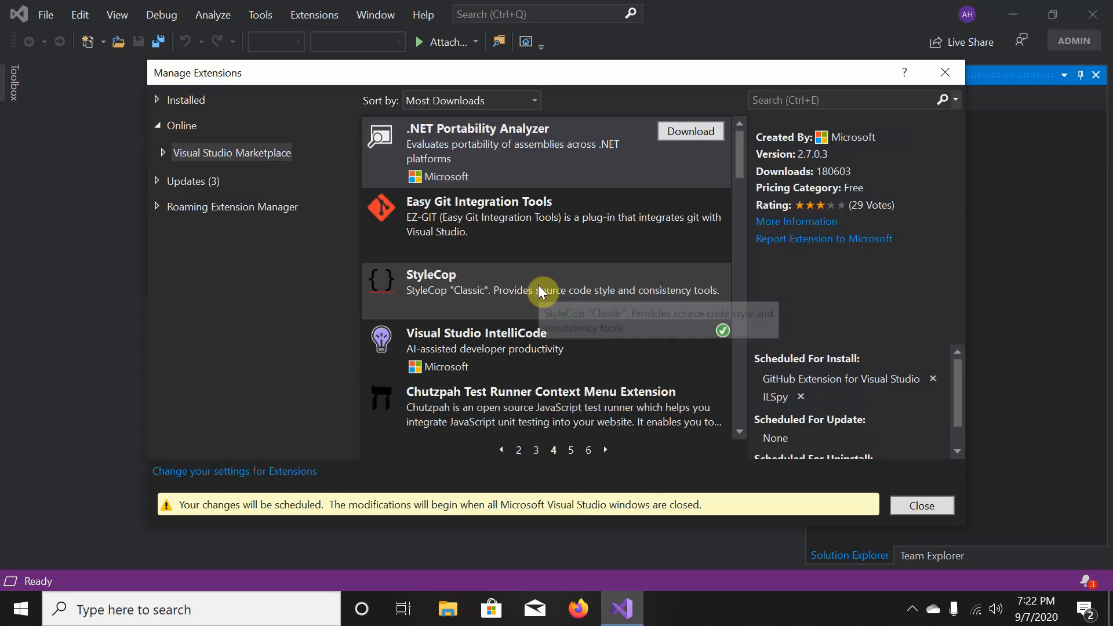
{"action": "scroll", "coordinate": [535, 334], "scroll_direction": "down", "scroll_amount": 3}
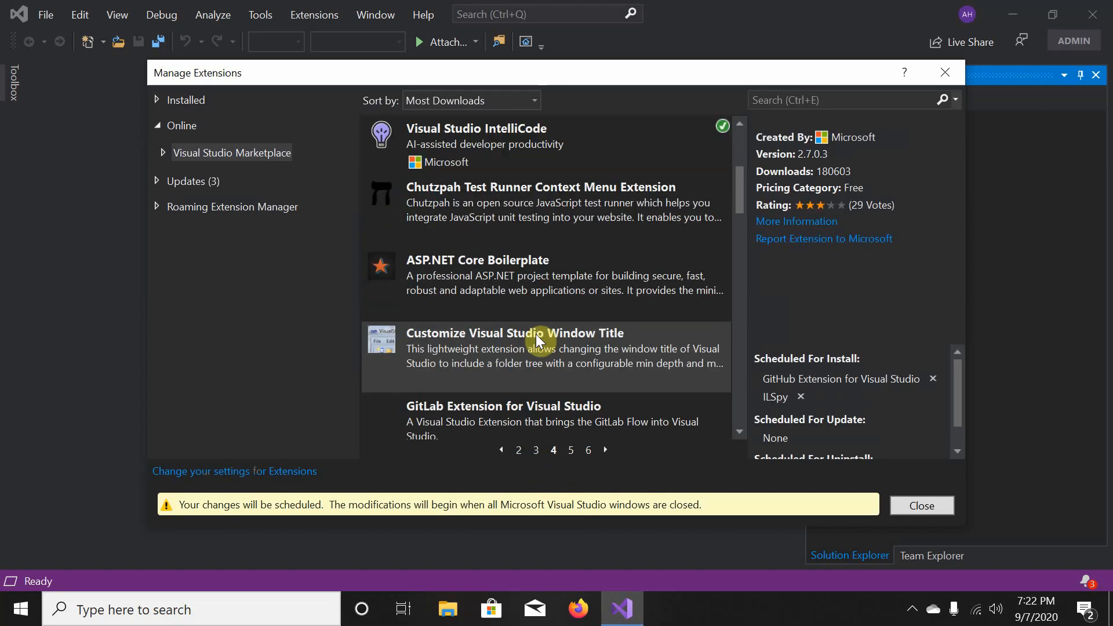
{"action": "scroll", "coordinate": [536, 334], "scroll_direction": "down", "scroll_amount": 6}
{"action": "scroll", "coordinate": [536, 334], "scroll_direction": "down", "scroll_amount": 3}
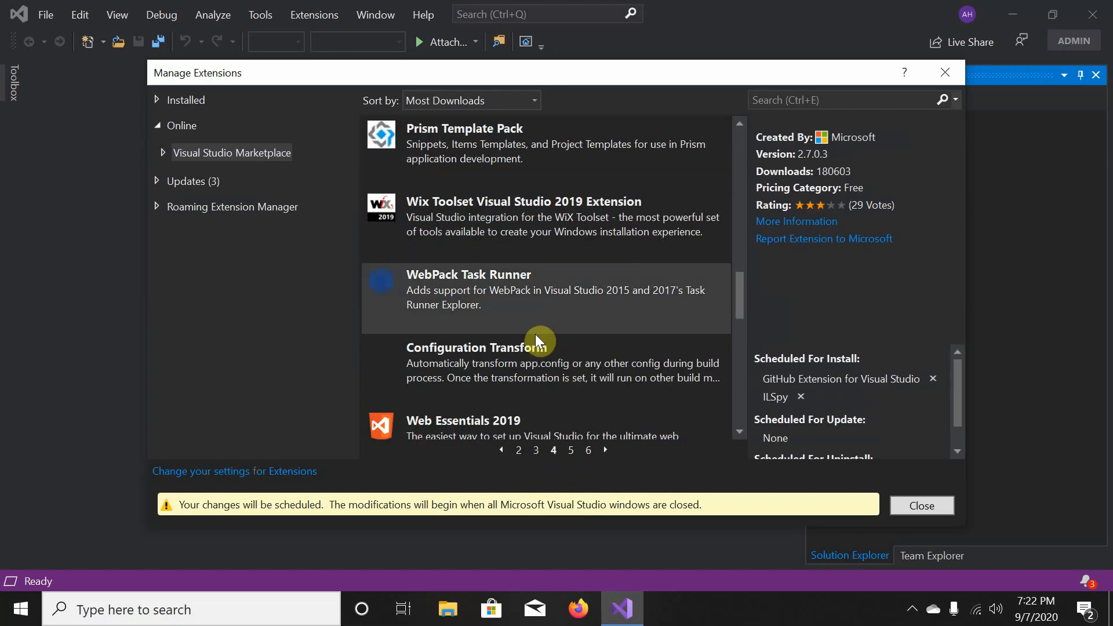
{"action": "scroll", "coordinate": [535, 334], "scroll_direction": "down", "scroll_amount": 9}
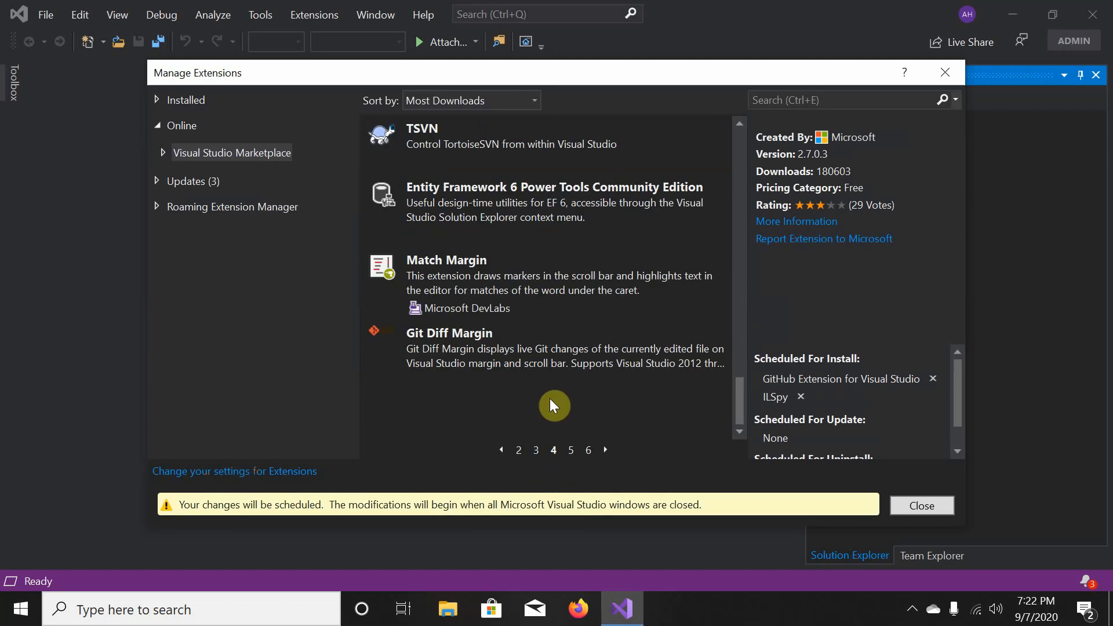
{"action": "left_click", "coordinate": [573, 451]}
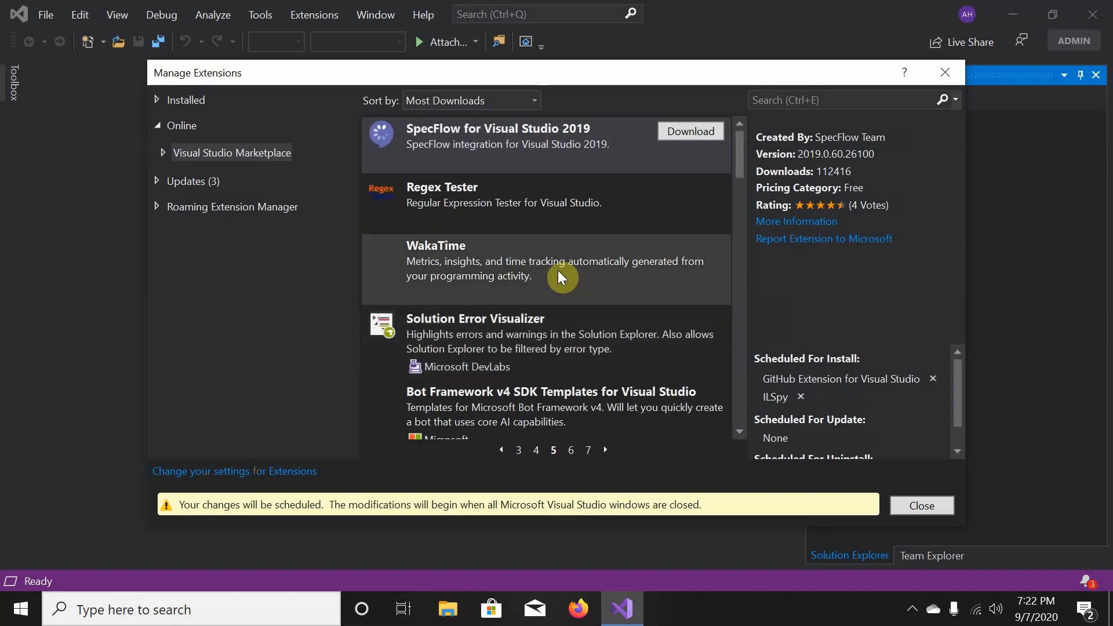
{"action": "scroll", "coordinate": [558, 270], "scroll_direction": "down", "scroll_amount": 6}
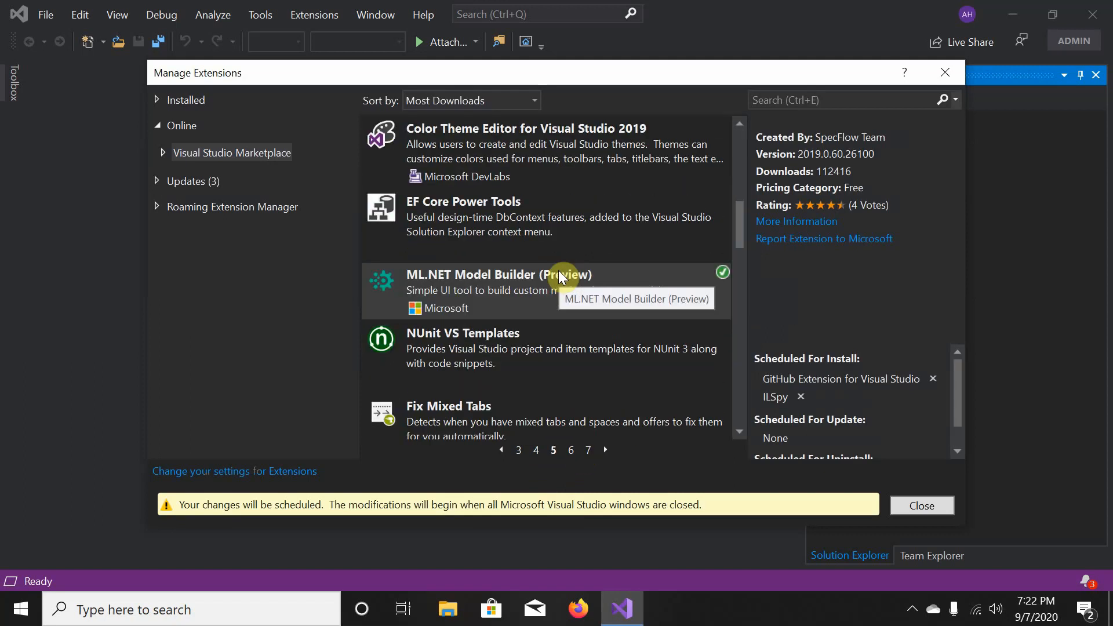
{"action": "scroll", "coordinate": [559, 270], "scroll_direction": "up", "scroll_amount": 6}
{"action": "scroll", "coordinate": [559, 271], "scroll_direction": "down", "scroll_amount": 3}
{"action": "scroll", "coordinate": [559, 271], "scroll_direction": "down", "scroll_amount": 8}
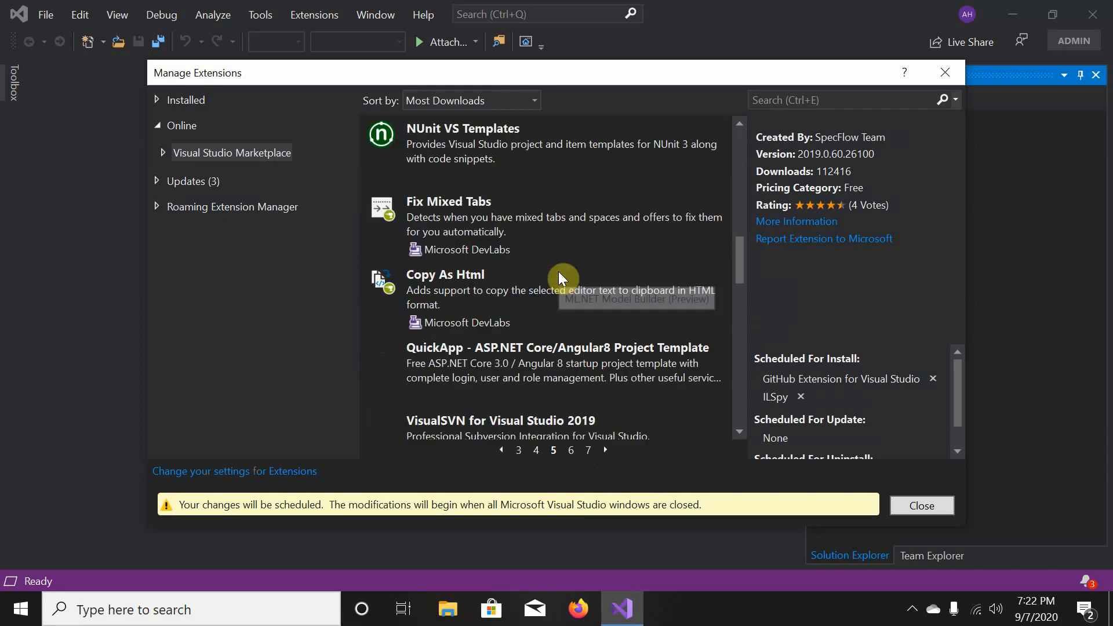
{"action": "scroll", "coordinate": [558, 271], "scroll_direction": "down", "scroll_amount": 3}
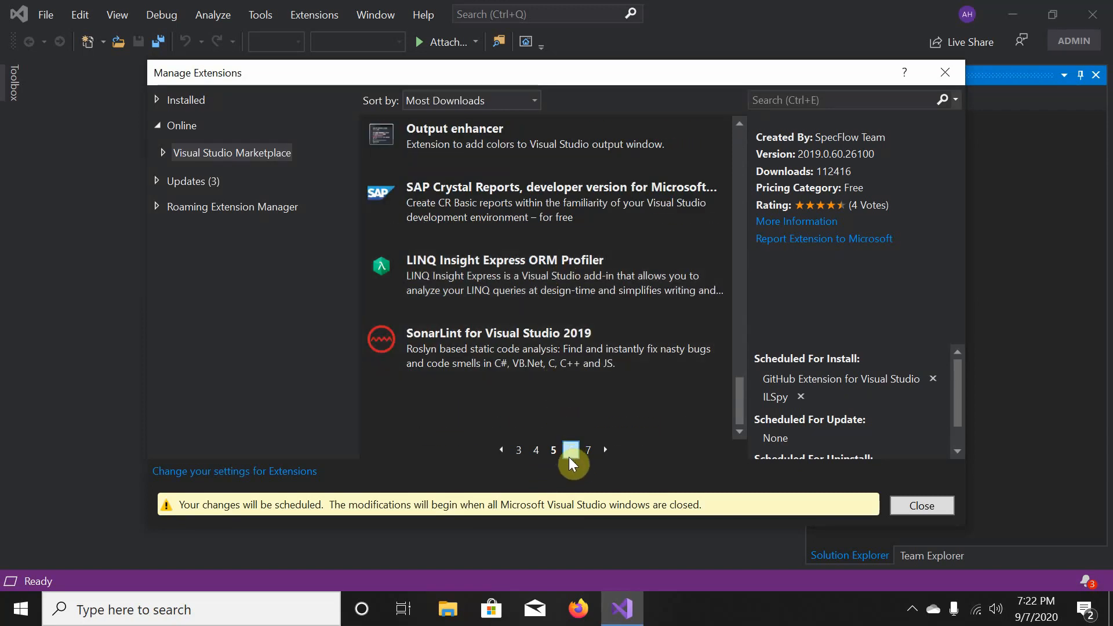
{"action": "left_click", "coordinate": [588, 452]}
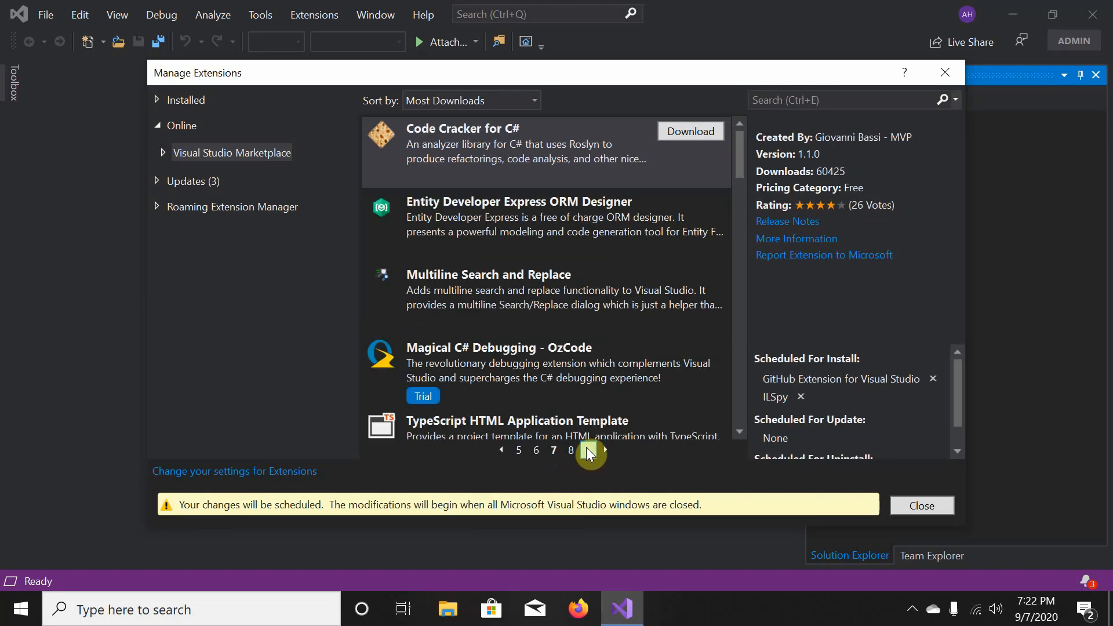
{"action": "scroll", "coordinate": [578, 372], "scroll_direction": "down", "scroll_amount": 15}
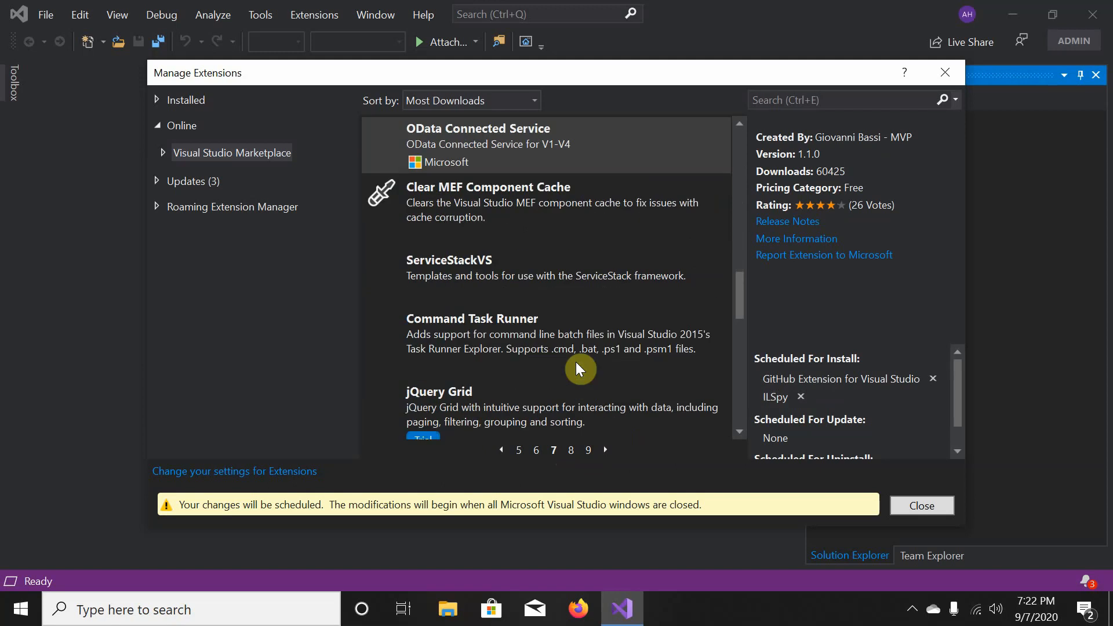
{"action": "scroll", "coordinate": [578, 365], "scroll_direction": "down", "scroll_amount": 5}
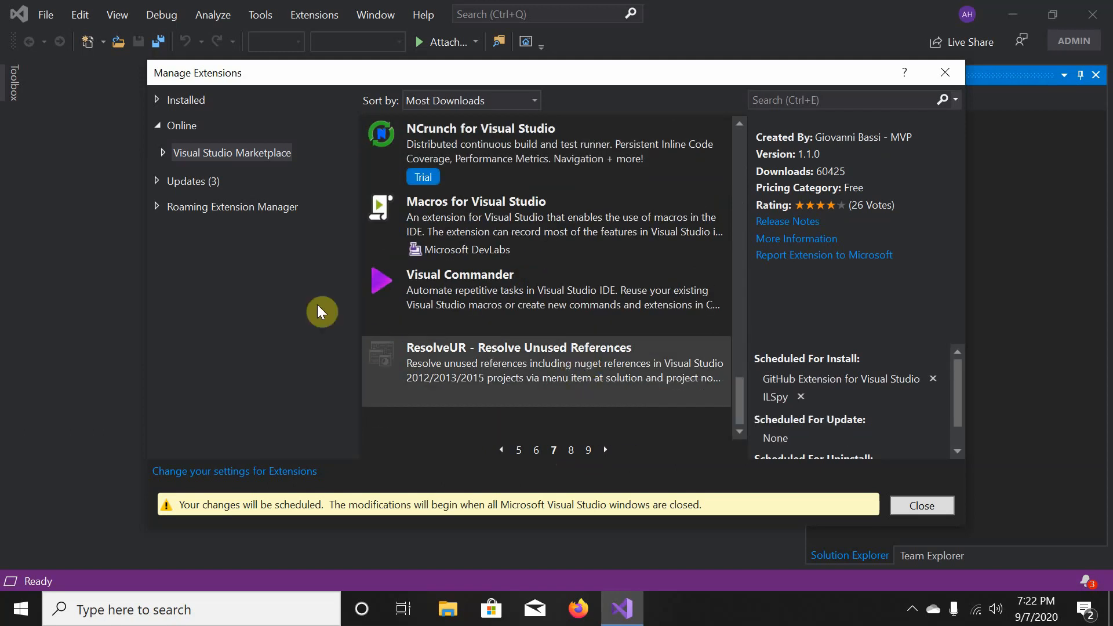
- Close Manage Extensions, glance at the version info, and exit Visual Studio via the File menu
{"action": "left_click", "coordinate": [923, 507]}
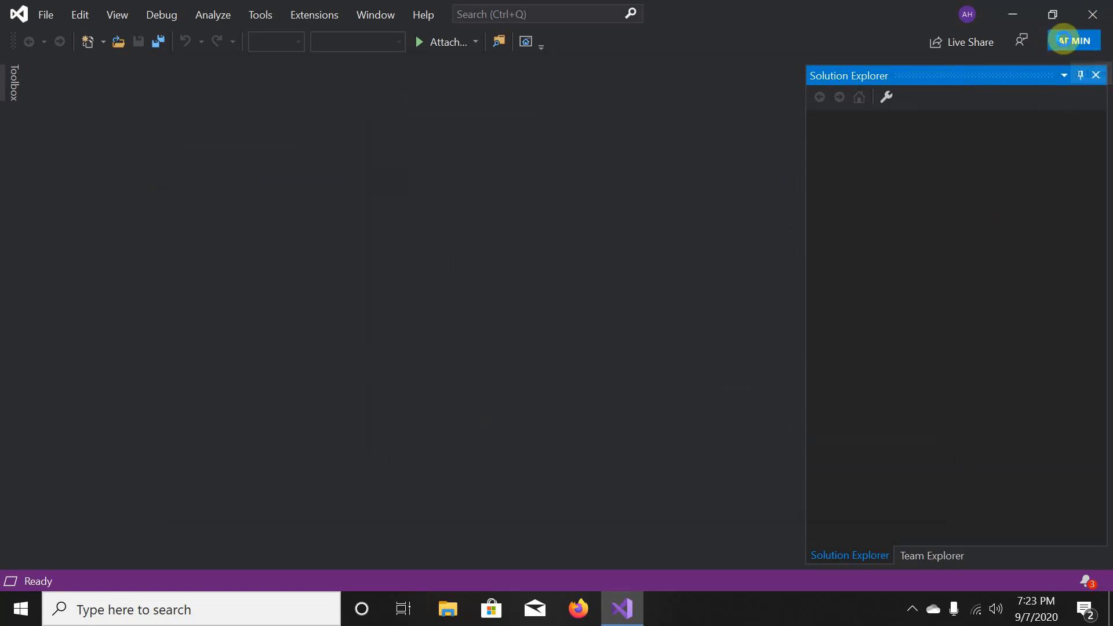
{"action": "left_click", "coordinate": [1092, 48]}
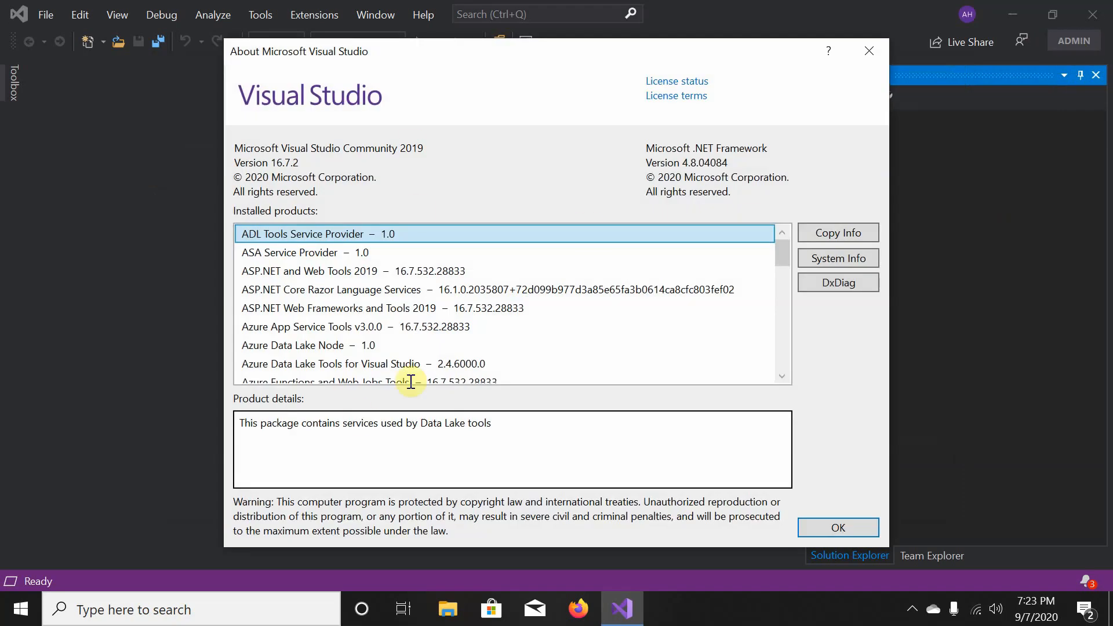
{"action": "left_click", "coordinate": [840, 527]}
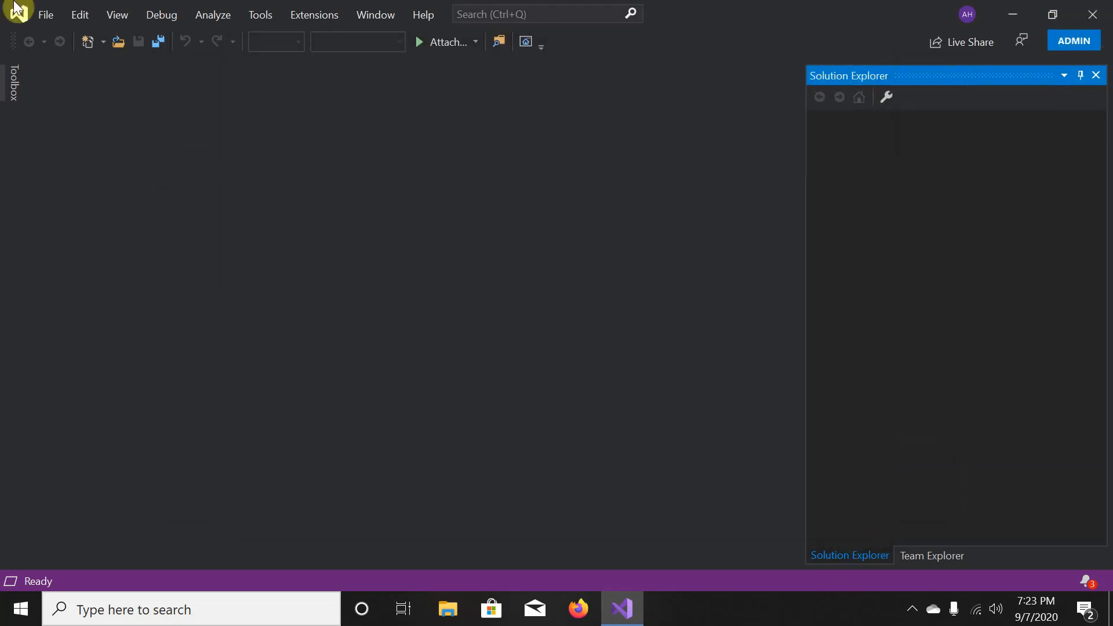
{"action": "left_click", "coordinate": [59, 18]}
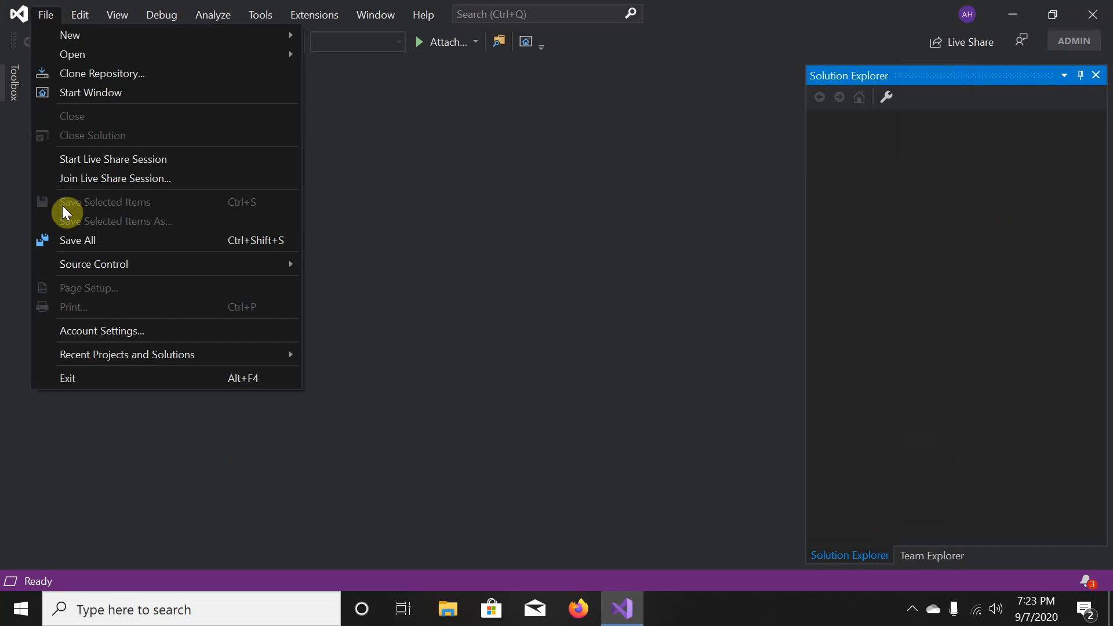
{"action": "left_click", "coordinate": [72, 376]}
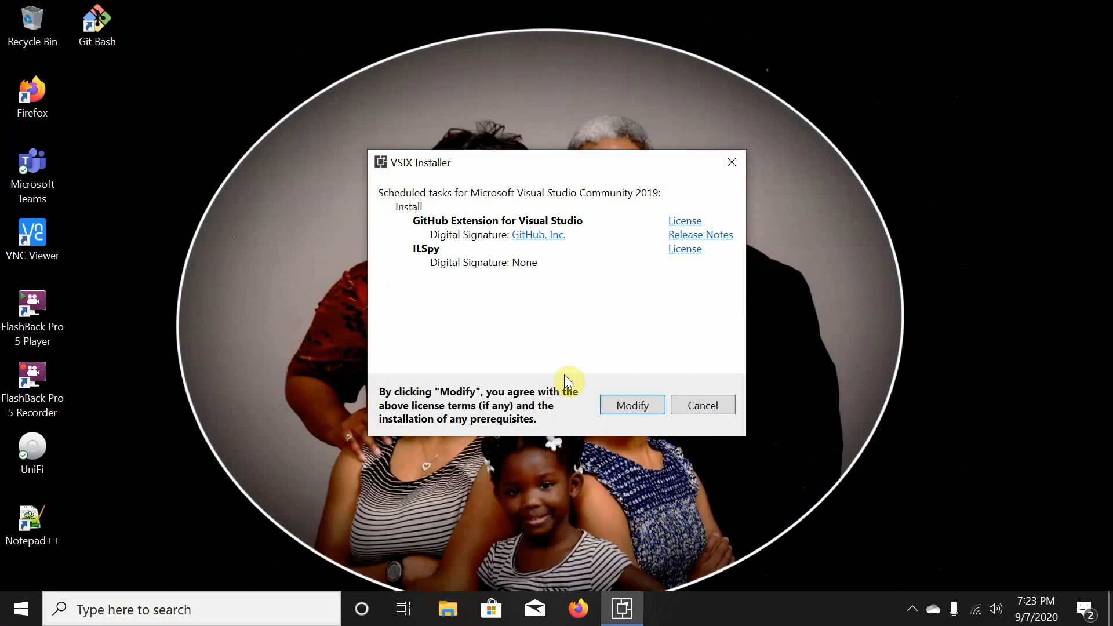
- Confirm Modify in the VSIX Installer to install the extensions, then launch Firefox from the taskbar
{"action": "left_click", "coordinate": [633, 403]}
{"action": "left_click", "coordinate": [633, 403]}
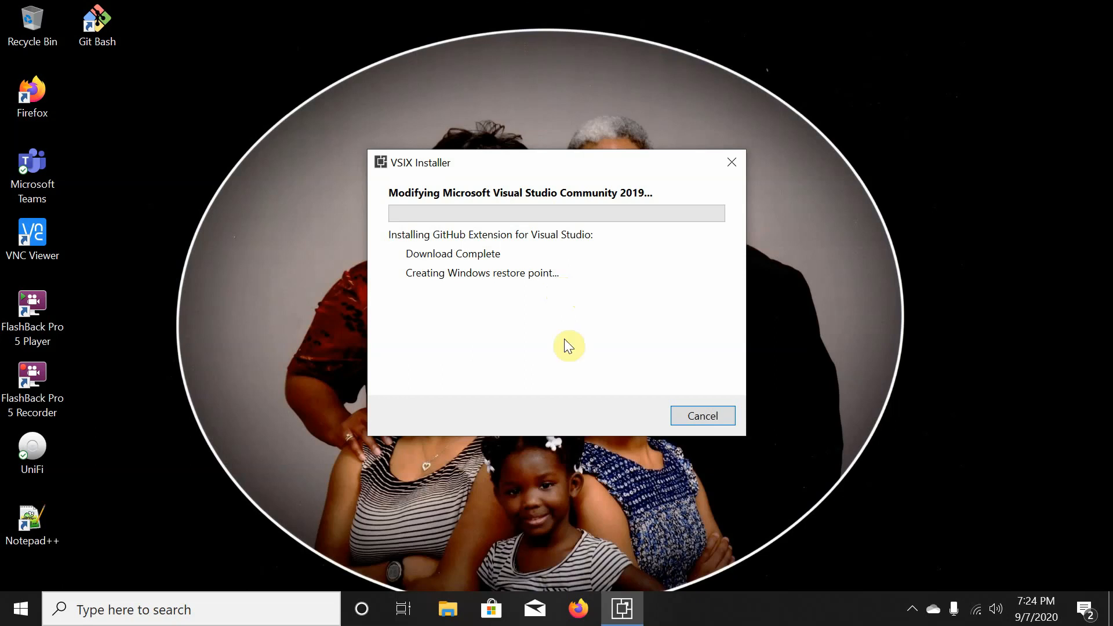
{"action": "left_click", "coordinate": [580, 611]}
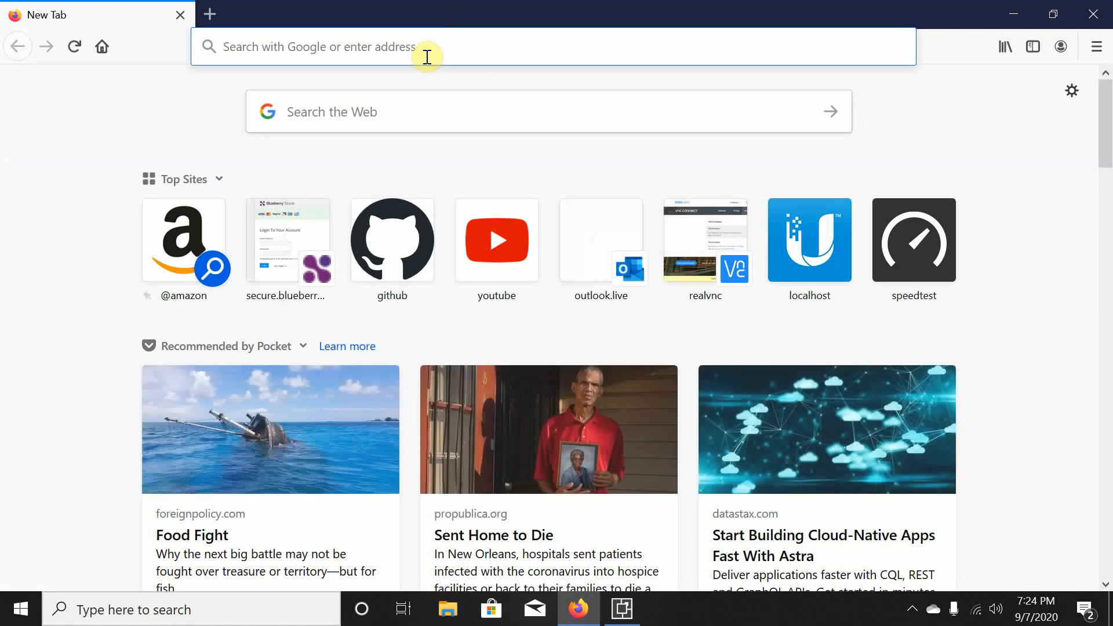
- Load the GitHub profile page from the 'github' address-bar suggestion
{"action": "type", "text": "github.com/"}
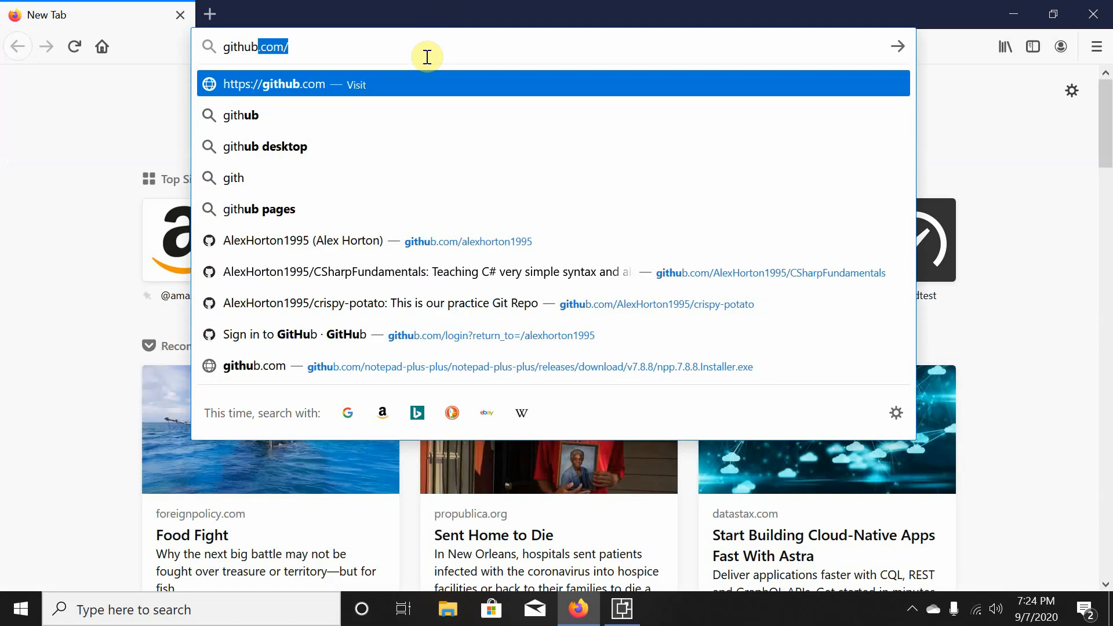
{"action": "key", "text": "Down"}
{"action": "key", "text": "Down"}
{"action": "key", "text": "Down"}
{"action": "key", "text": "Down"}
{"action": "key", "text": "Down"}
{"action": "key", "text": "Down"}
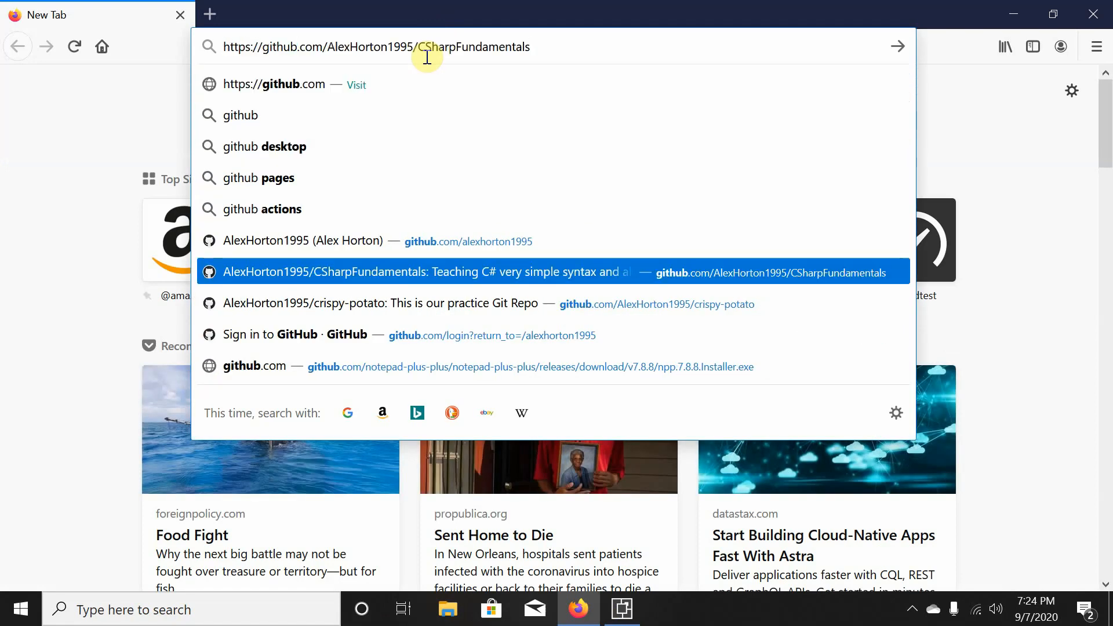
{"action": "key", "text": "Up"}
{"action": "key", "text": "Return"}
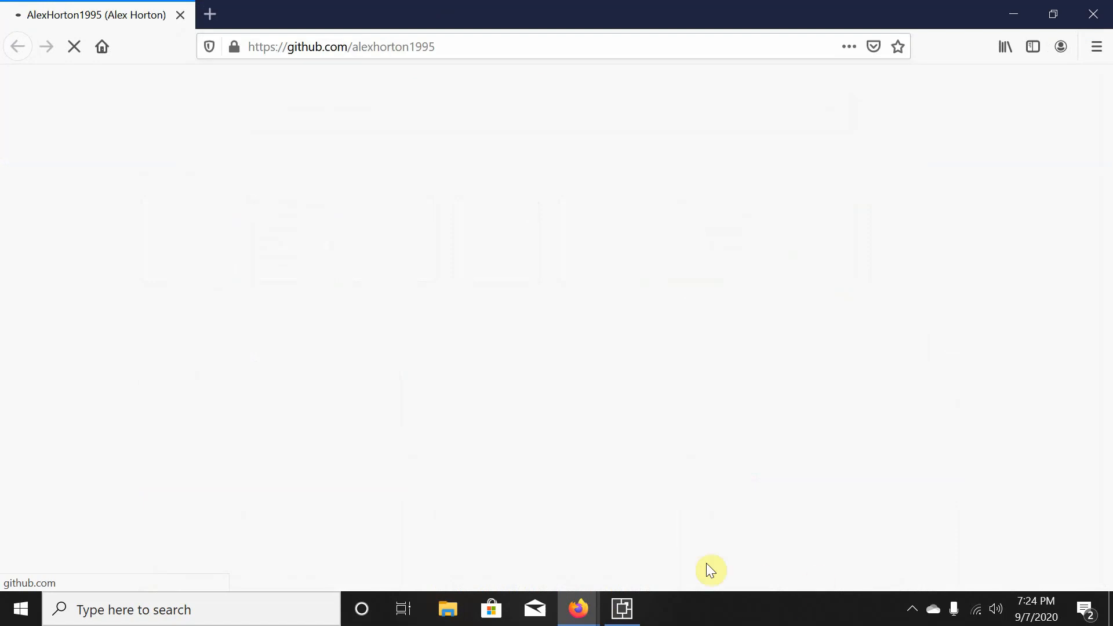
- Minimize the empty new-tab window and list the GitHub profile's repositories
{"action": "mouse_move", "coordinate": [579, 609]}
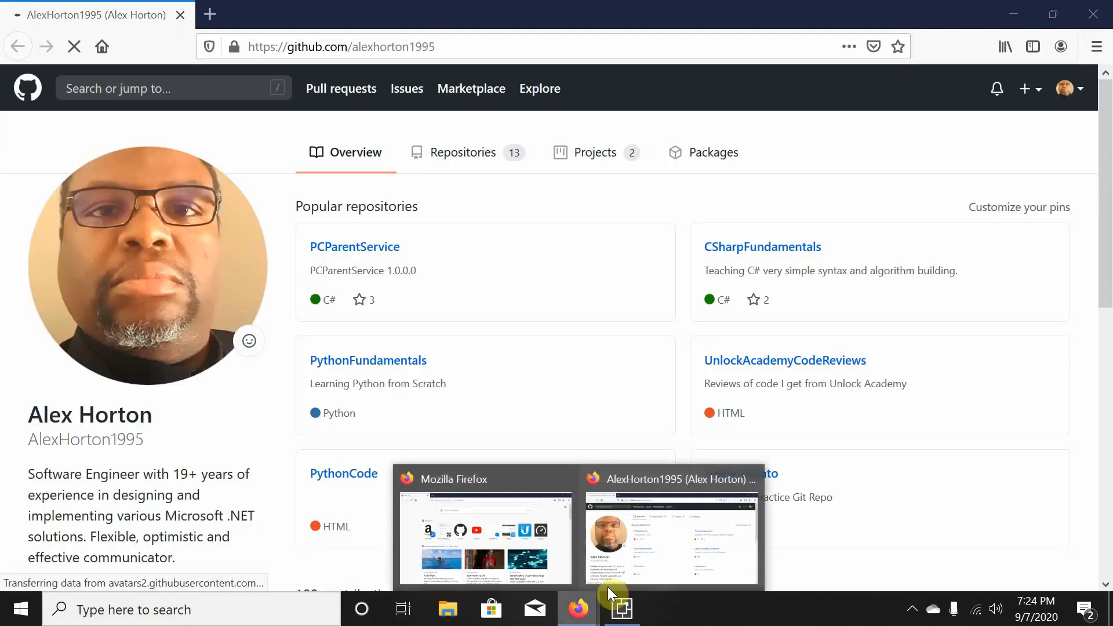
{"action": "left_click", "coordinate": [550, 545]}
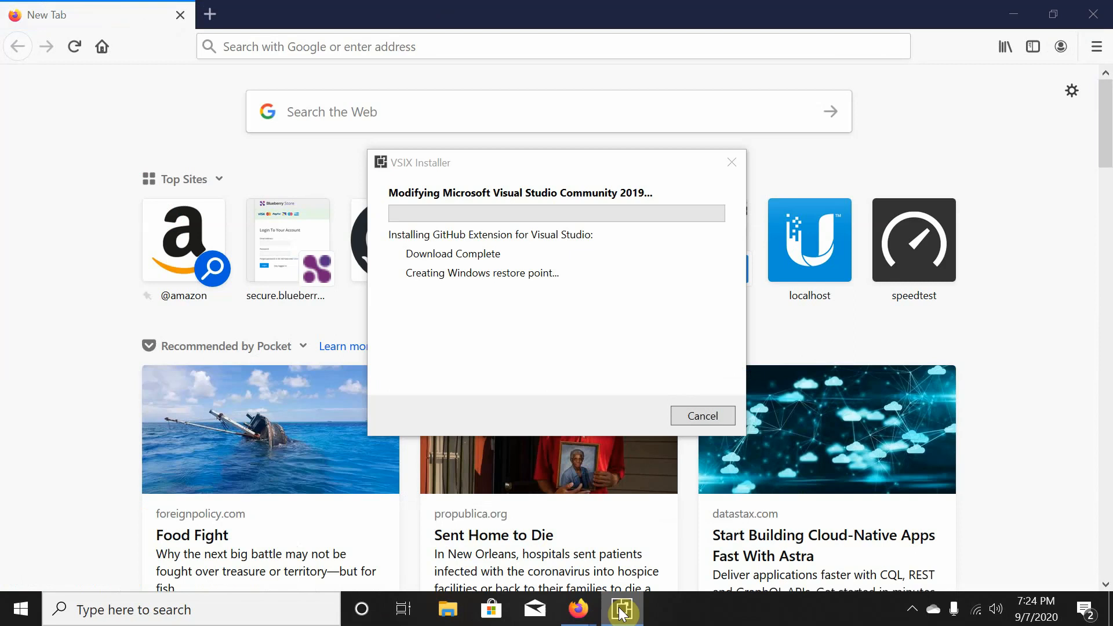
{"action": "left_click", "coordinate": [507, 6]}
{"action": "left_click", "coordinate": [1014, 15]}
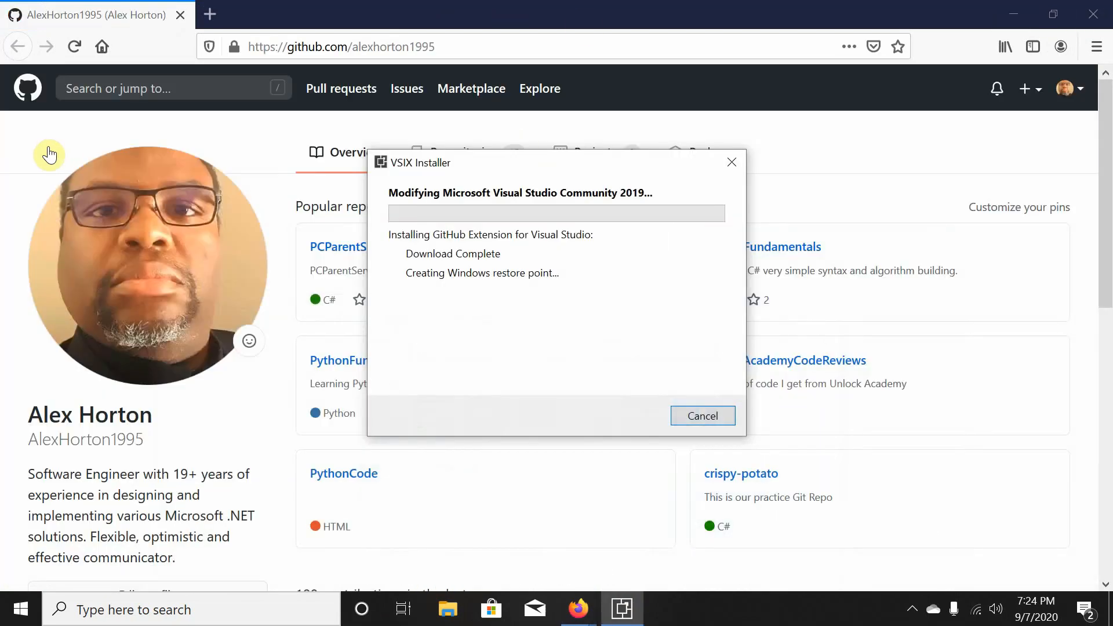
{"action": "left_click", "coordinate": [259, 134]}
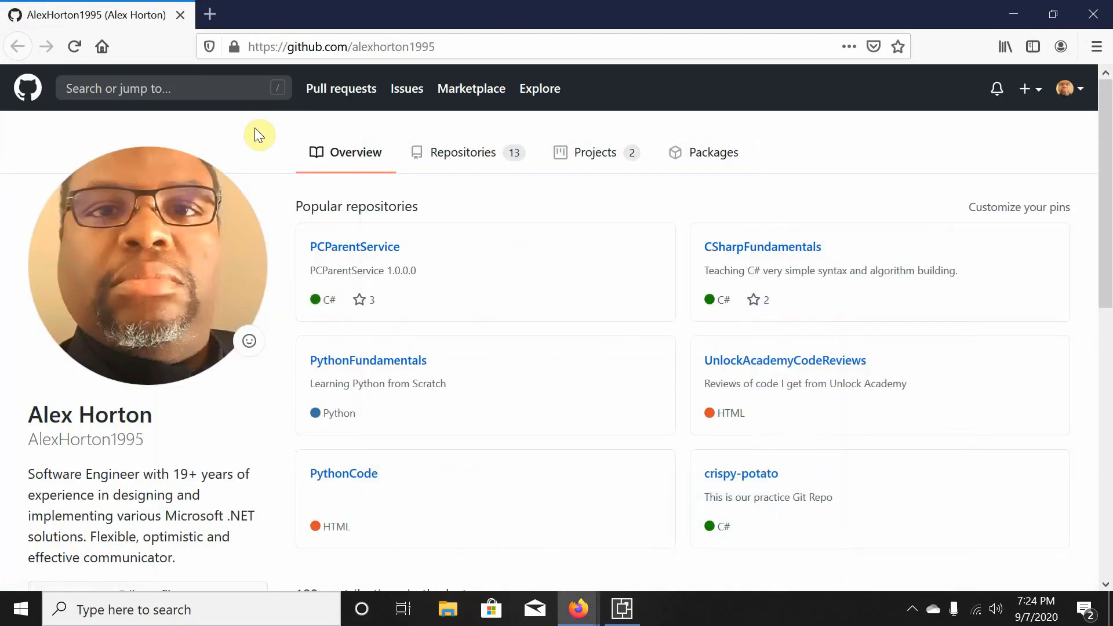
{"action": "left_click", "coordinate": [429, 167]}
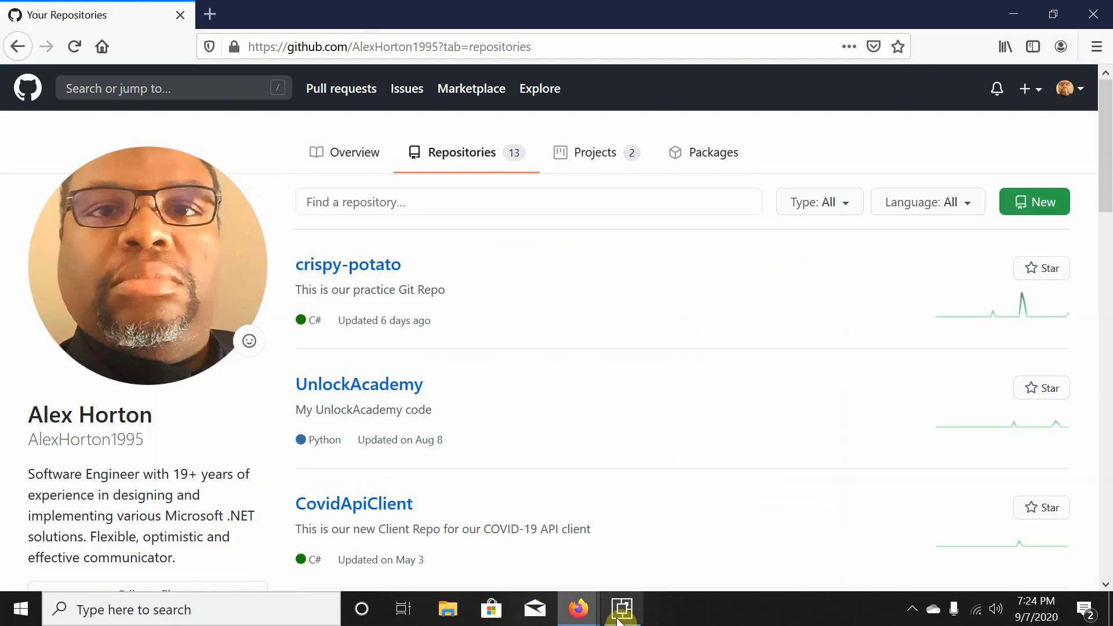
- Check the VSIX Installer's progress, toggle the GitHub account menu, and inspect the hidden tray icons
{"action": "left_click", "coordinate": [618, 606]}
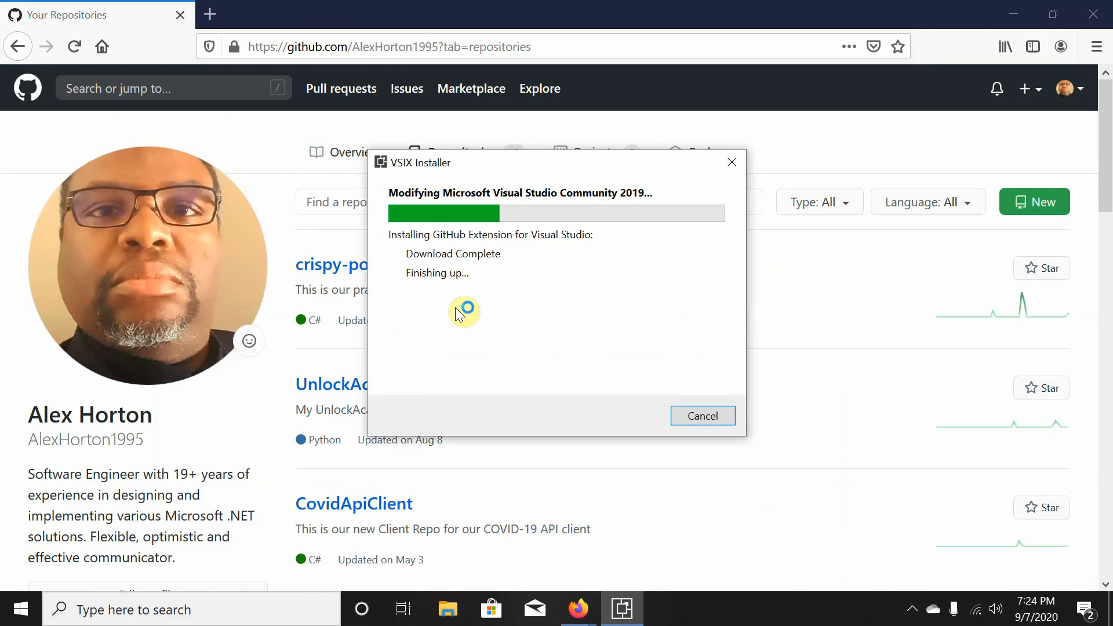
{"action": "left_click", "coordinate": [984, 8]}
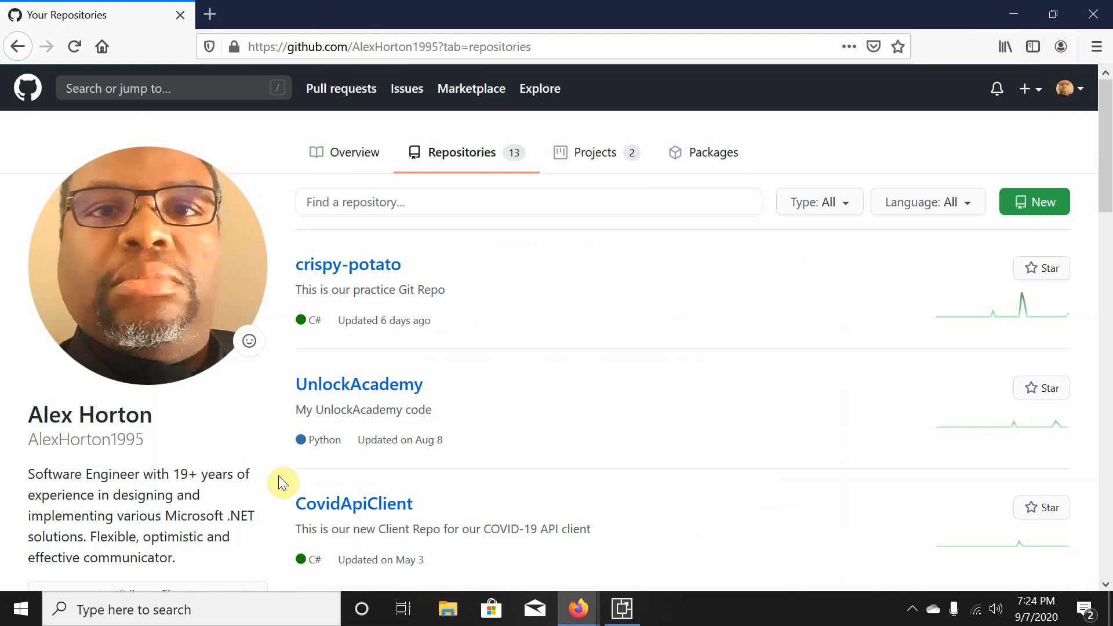
{"action": "left_click", "coordinate": [1073, 94]}
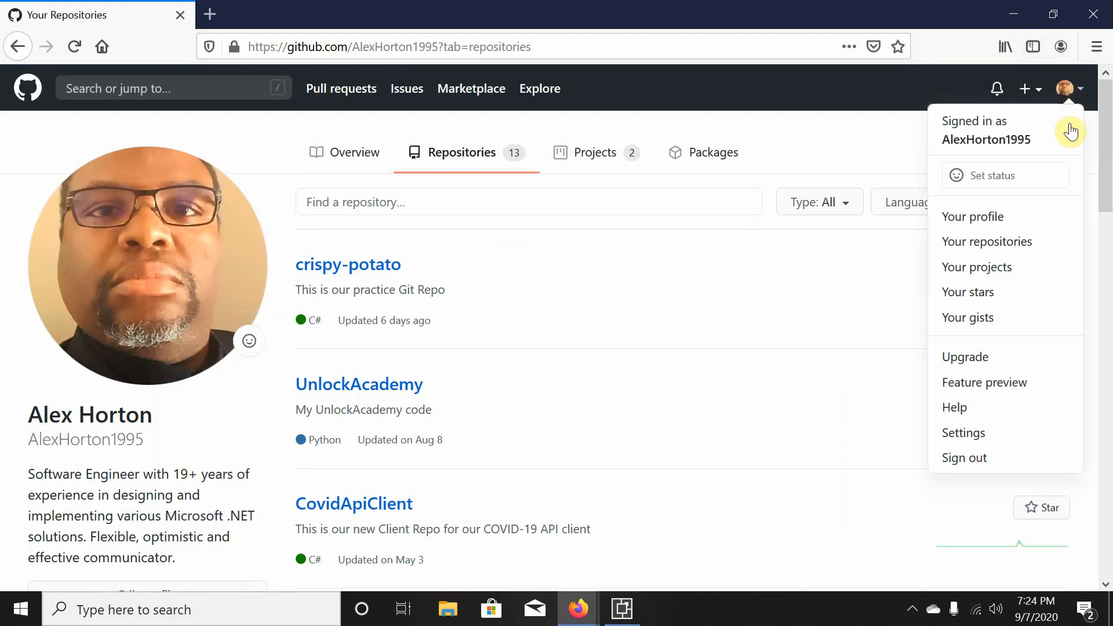
{"action": "left_click", "coordinate": [929, 88]}
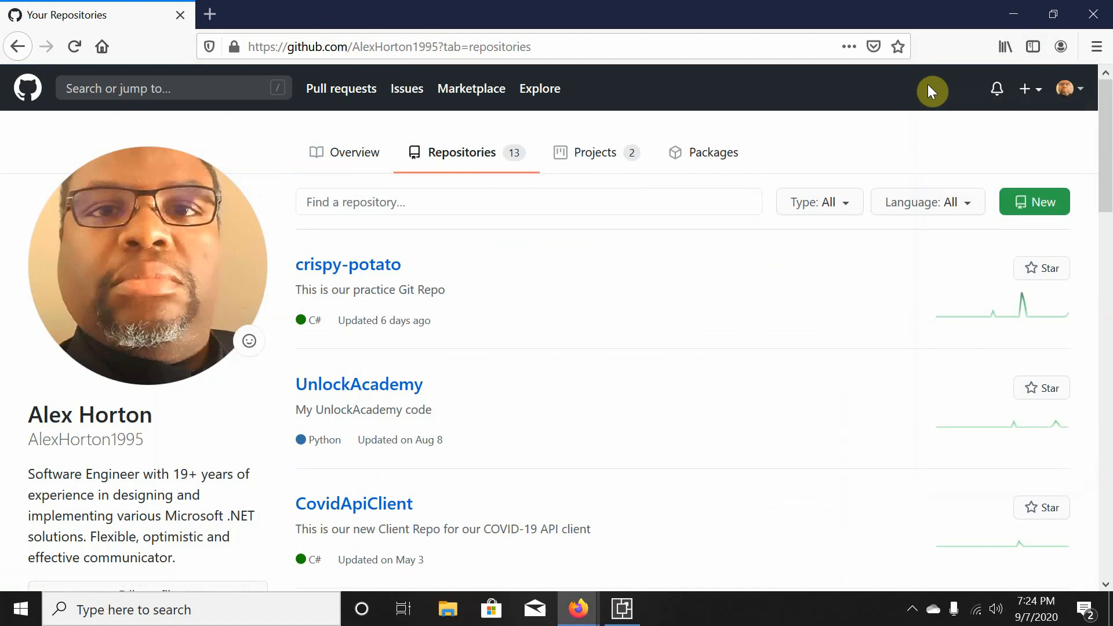
{"action": "left_click", "coordinate": [1073, 93]}
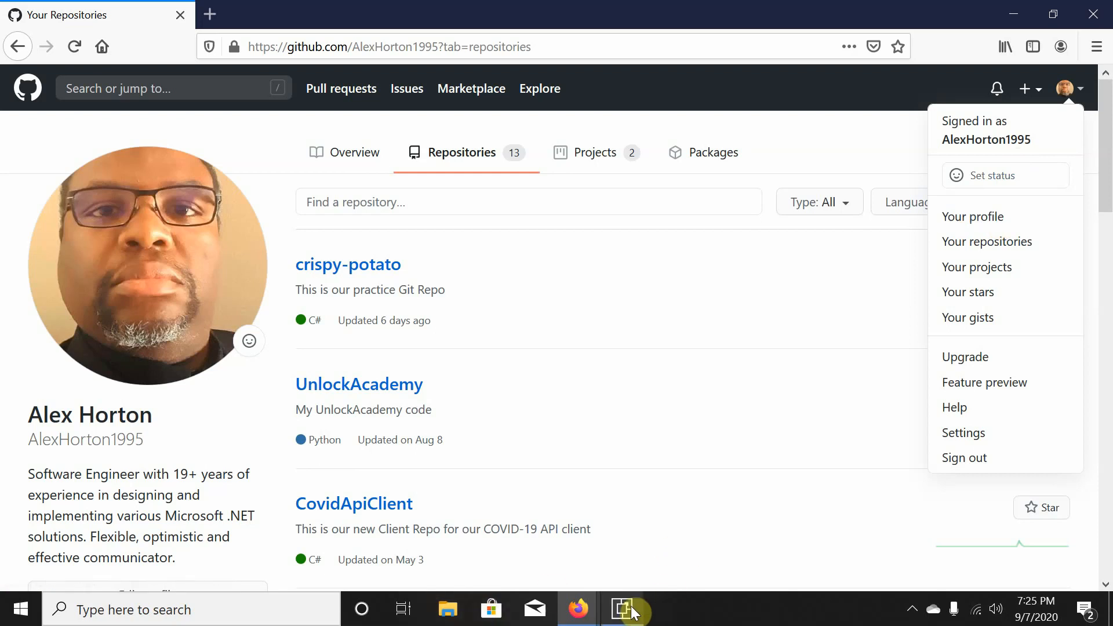
{"action": "mouse_move", "coordinate": [632, 607]}
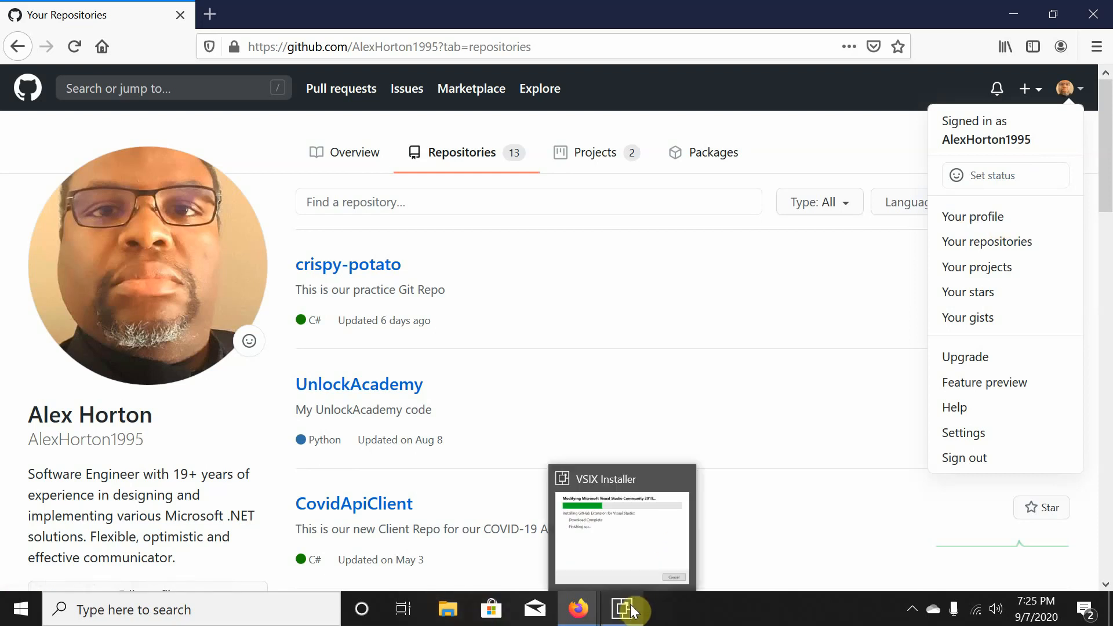
{"action": "left_click", "coordinate": [632, 610]}
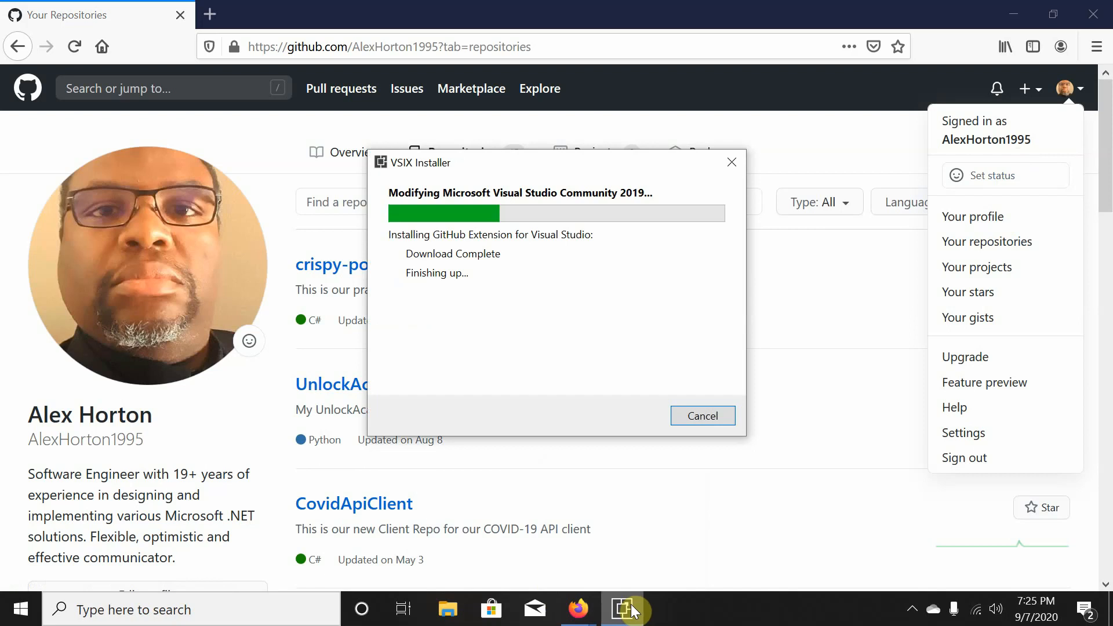
{"action": "left_click", "coordinate": [912, 609]}
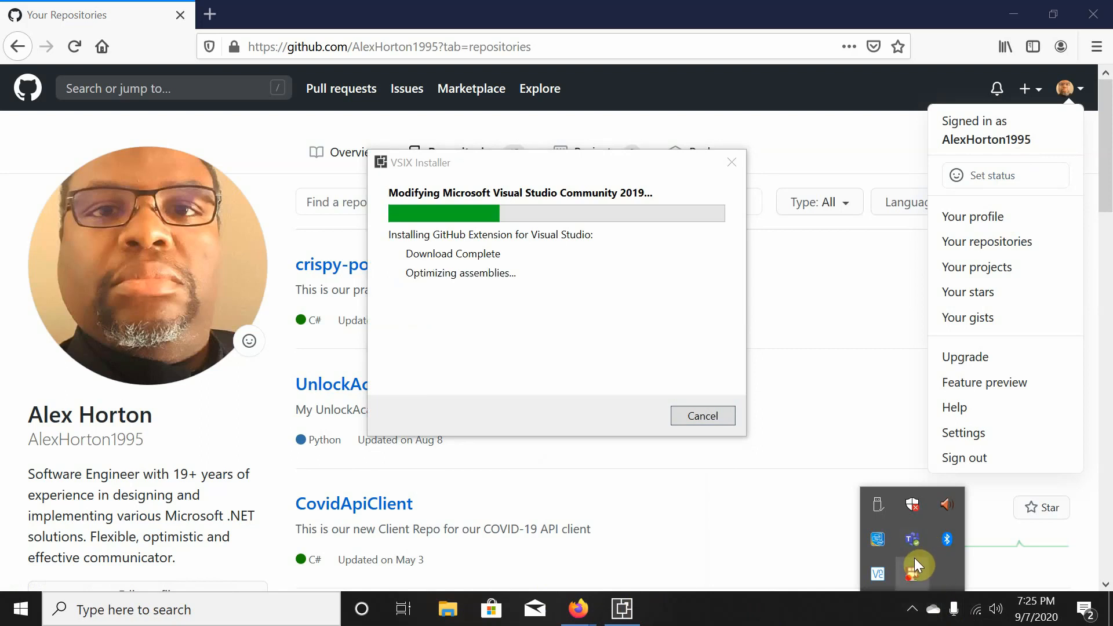
{"action": "right_click", "coordinate": [914, 557]}
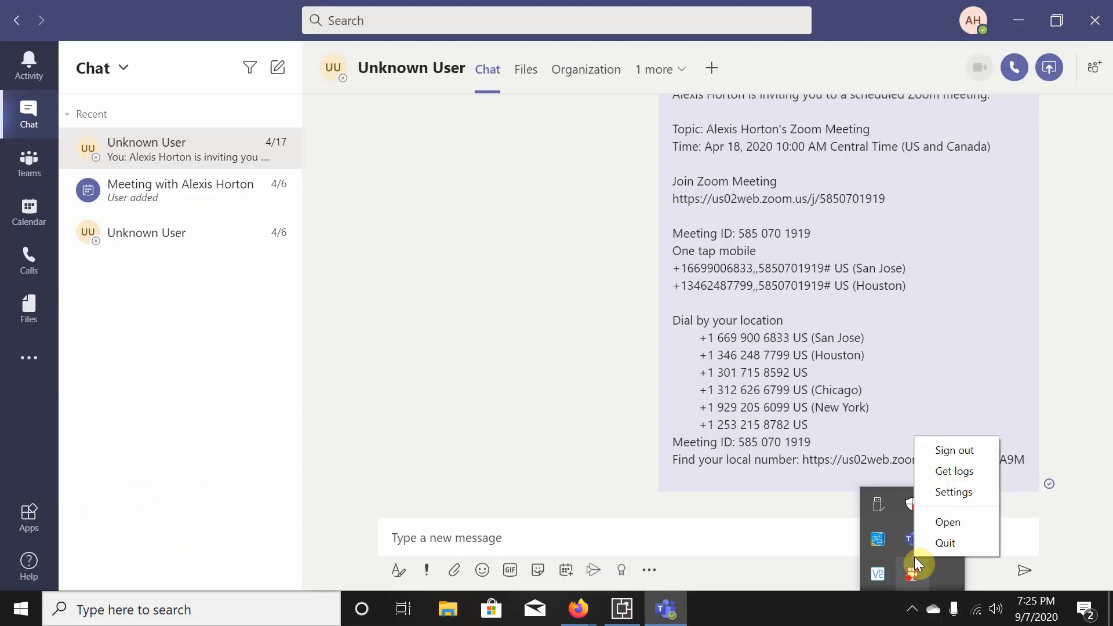
{"action": "right_click", "coordinate": [917, 572]}
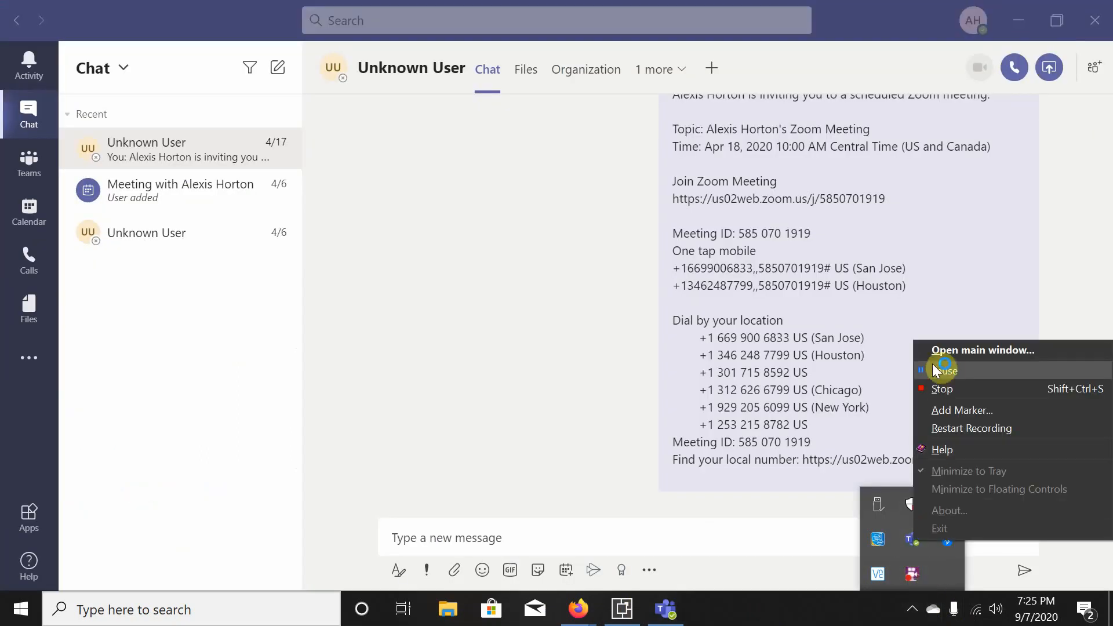
- Dismiss the hidden tray icons, switch the side panel to Team Explorer and open Manage Connections
{"action": "left_click", "coordinate": [943, 371]}
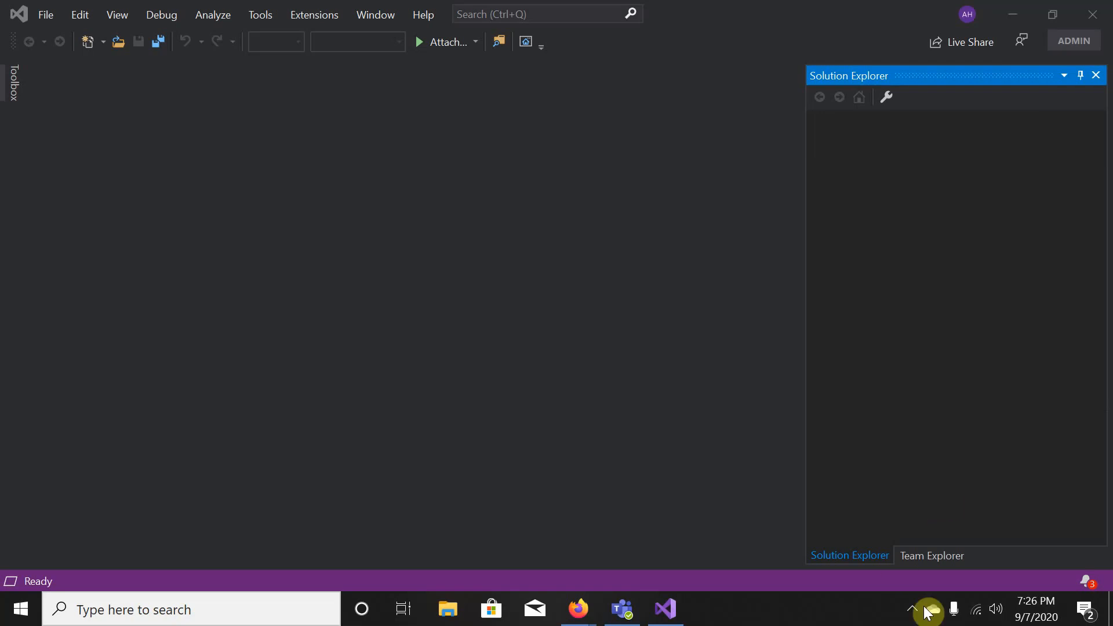
{"action": "left_click", "coordinate": [912, 609]}
{"action": "left_click", "coordinate": [912, 612]}
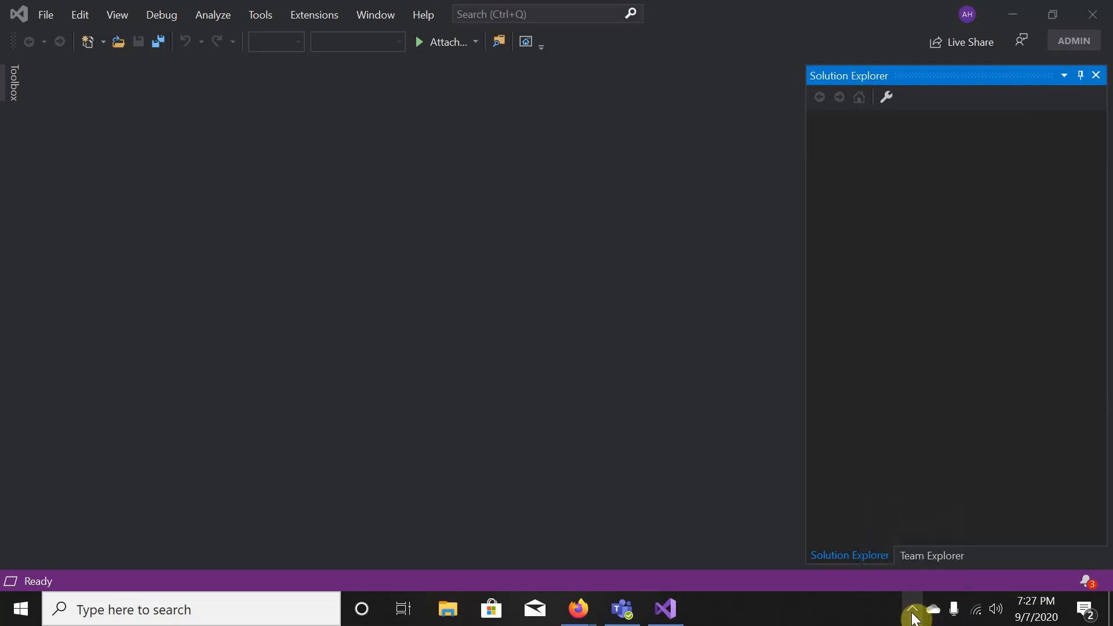
{"action": "left_click", "coordinate": [926, 561]}
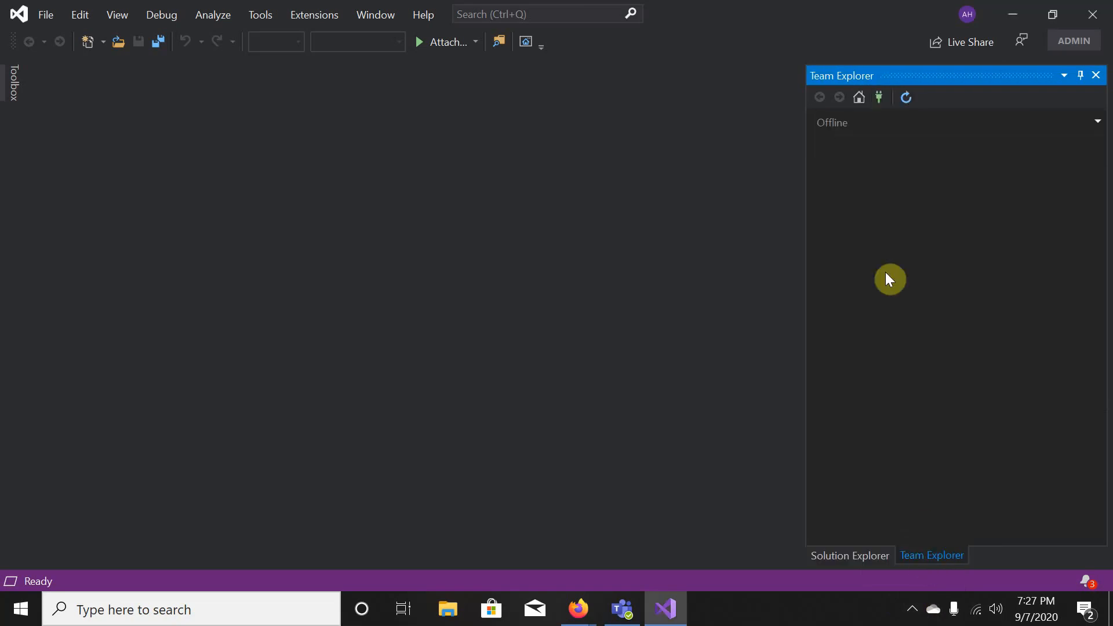
{"action": "left_click", "coordinate": [879, 98]}
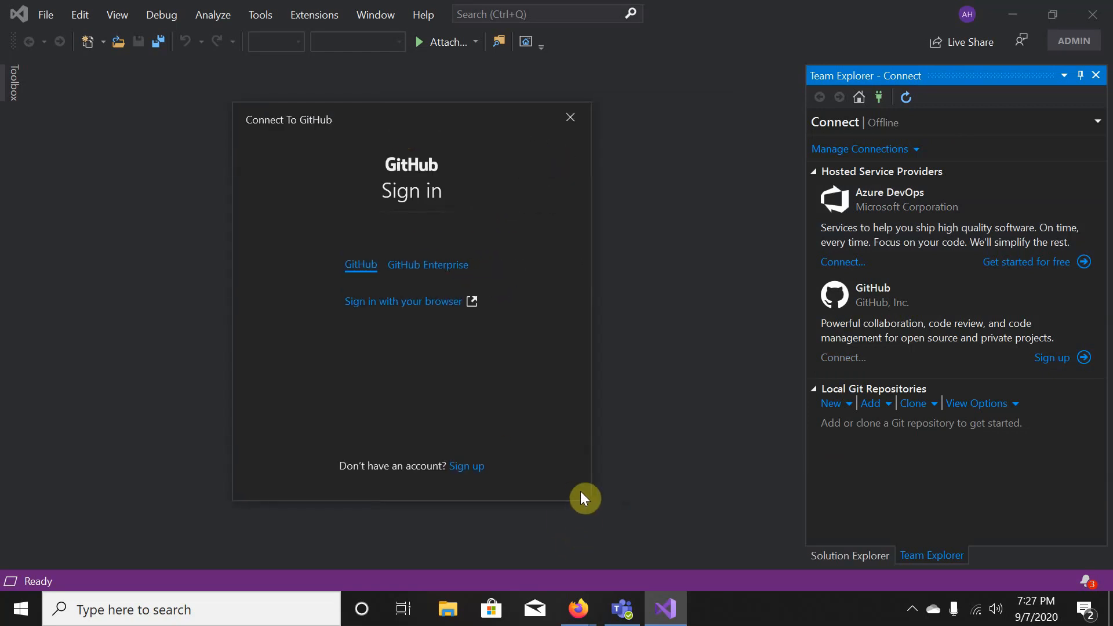
- Enlarge the Connect To GitHub dialog, sign in via the browser, and close the extra GitHub tab
{"action": "left_click_drag", "start_coordinate": [588, 498], "coordinate": [639, 520]}
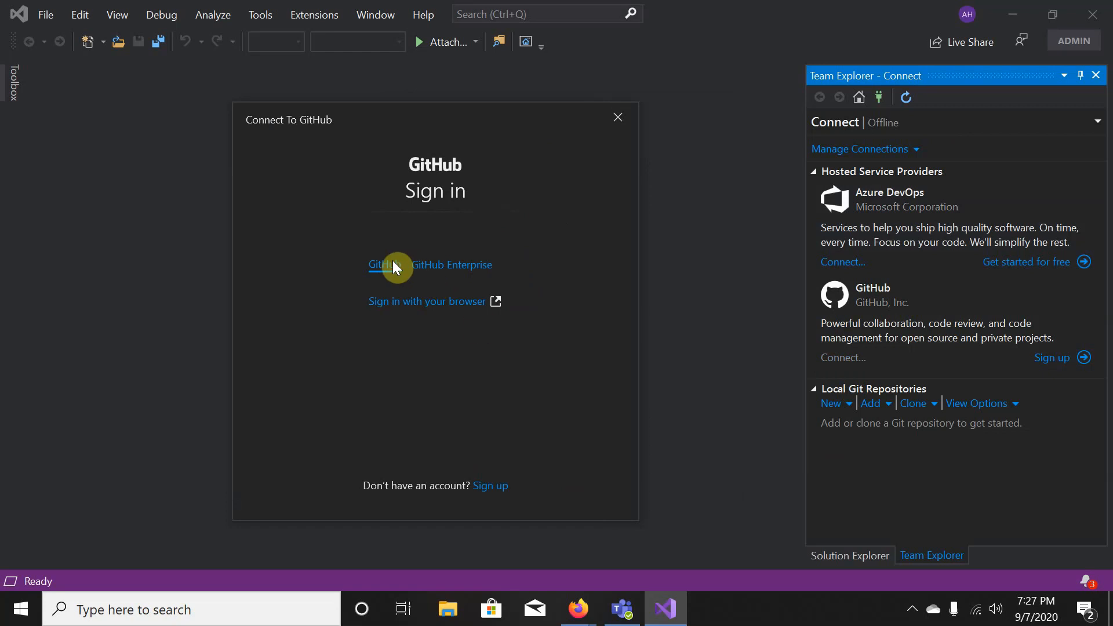
{"action": "left_click", "coordinate": [409, 308]}
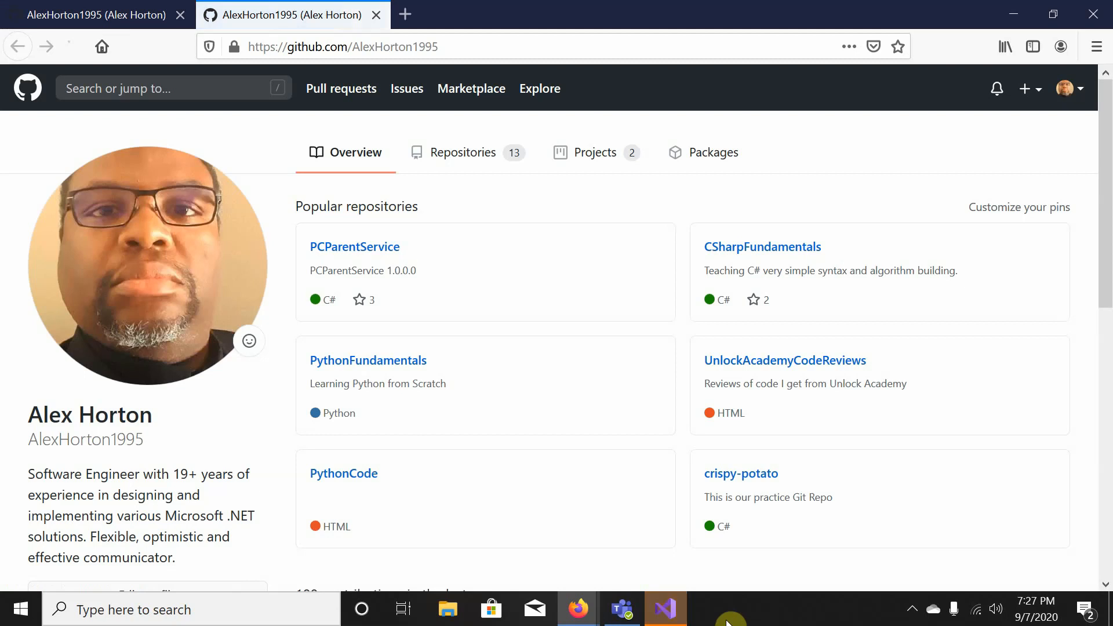
{"action": "left_click", "coordinate": [683, 616]}
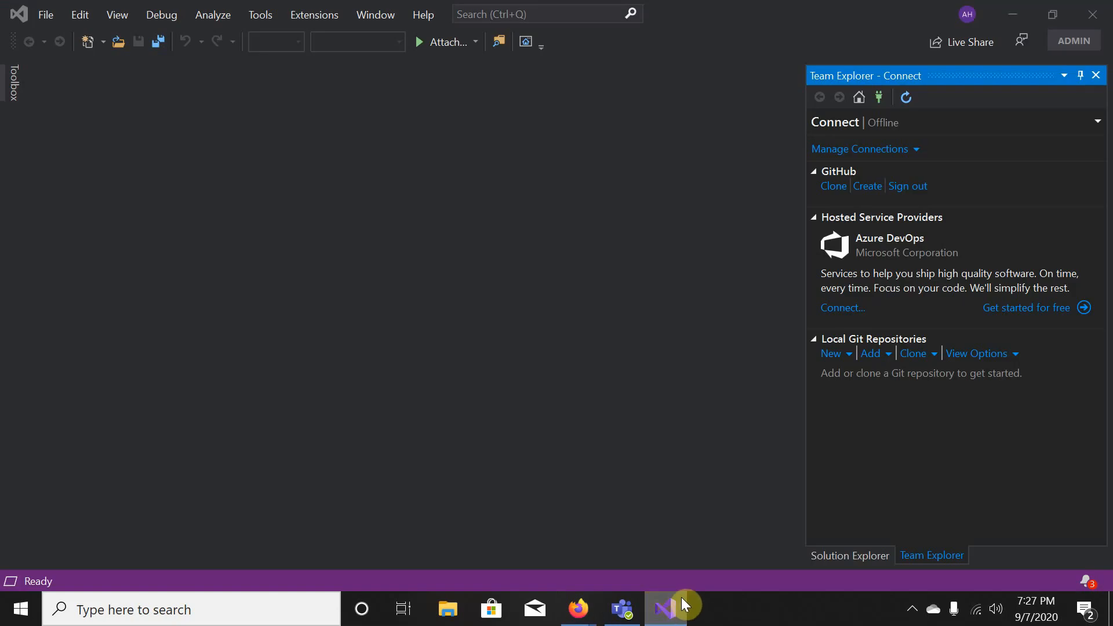
{"action": "left_click", "coordinate": [674, 620]}
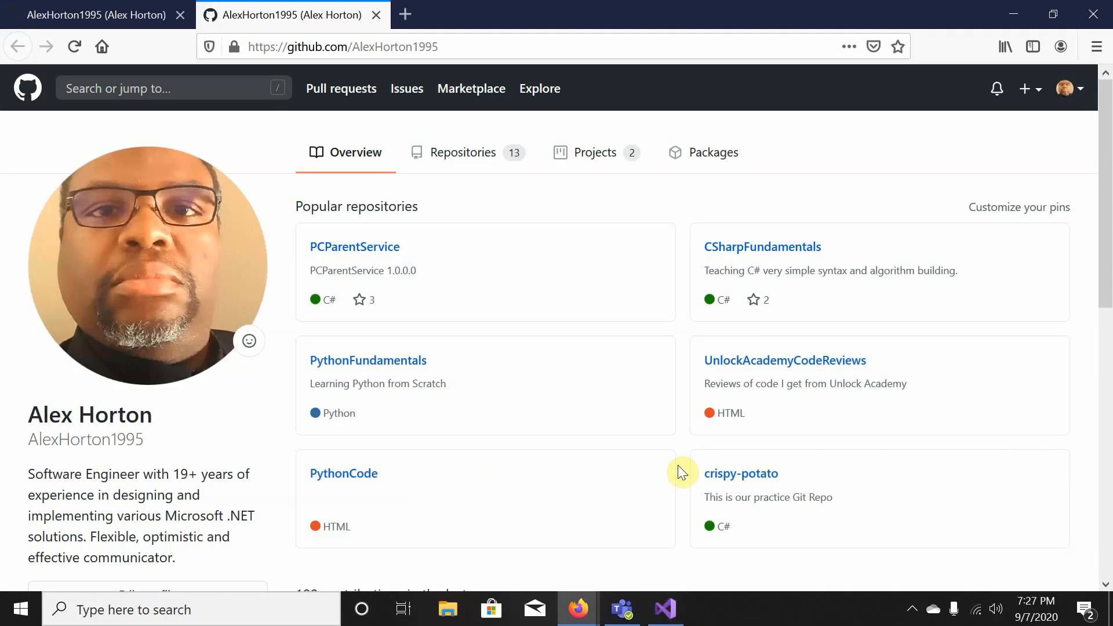
{"action": "left_click", "coordinate": [377, 15]}
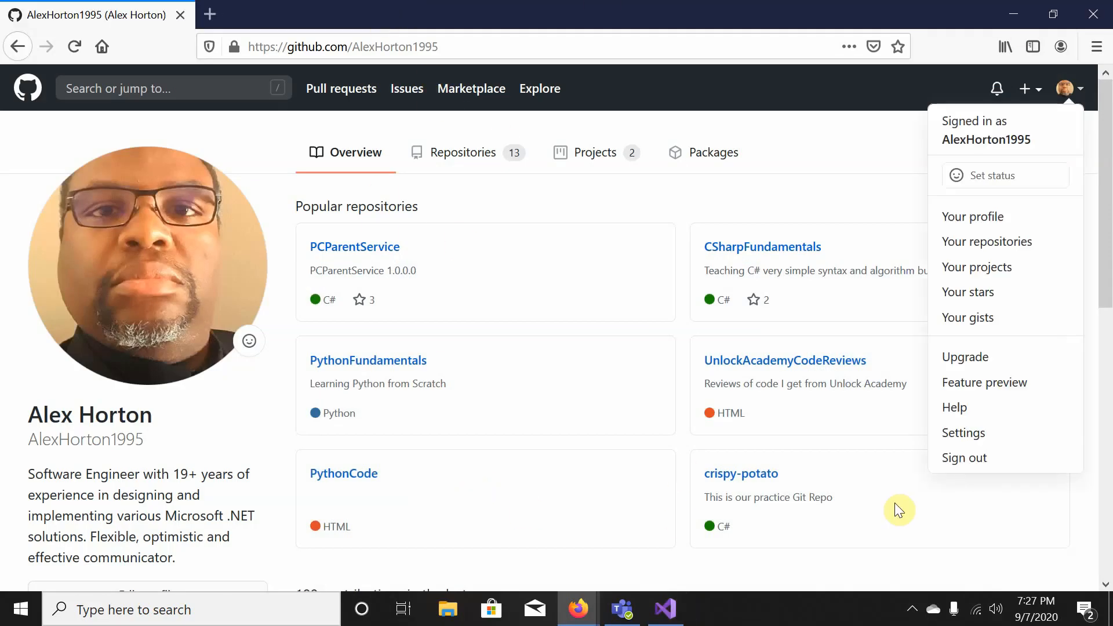
{"action": "left_click", "coordinate": [673, 612]}
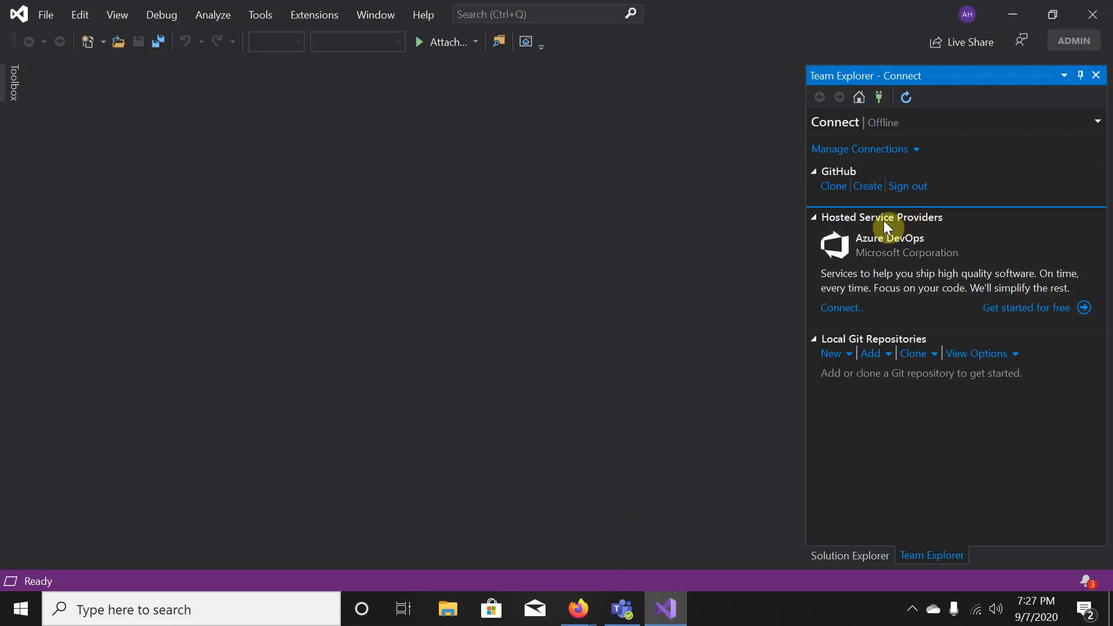
{"action": "left_click", "coordinate": [880, 99]}
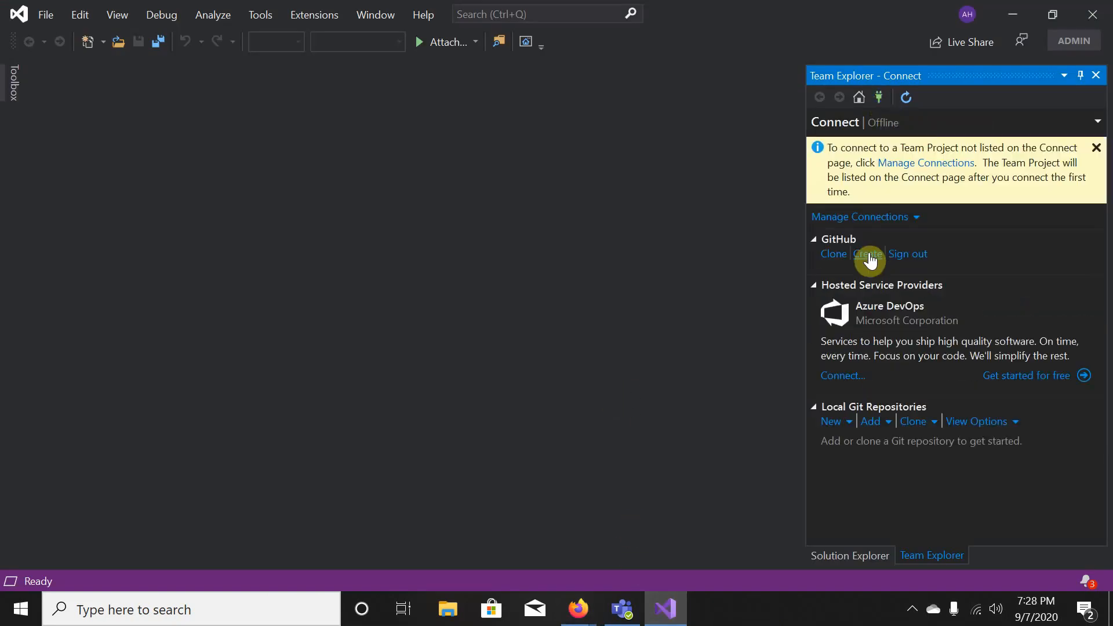
{"action": "left_click", "coordinate": [1096, 151]}
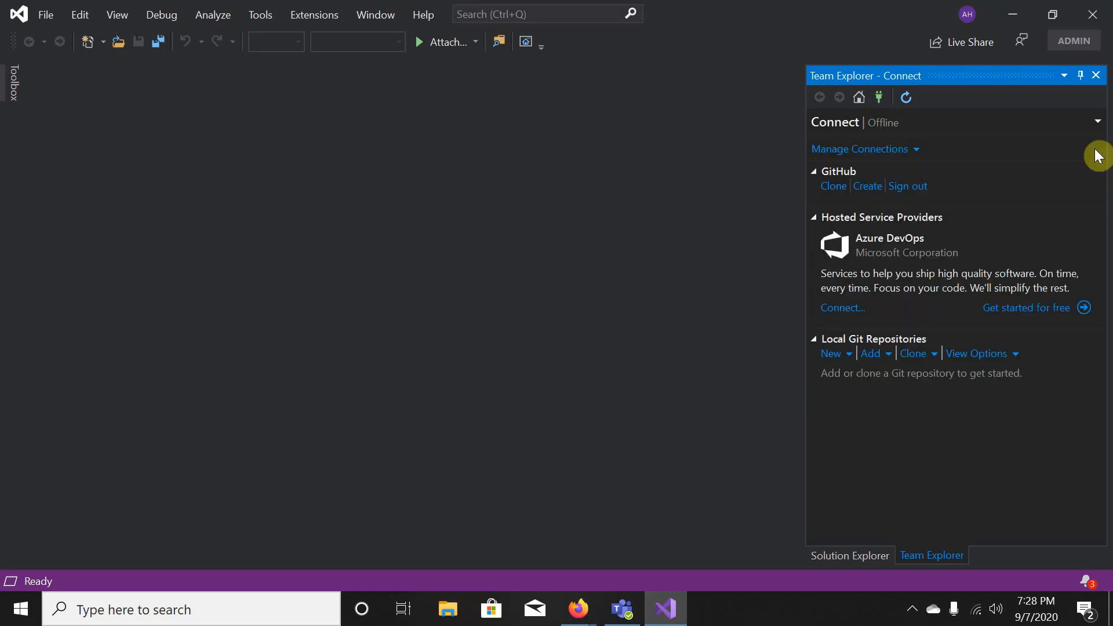
{"action": "left_click", "coordinate": [882, 99]}
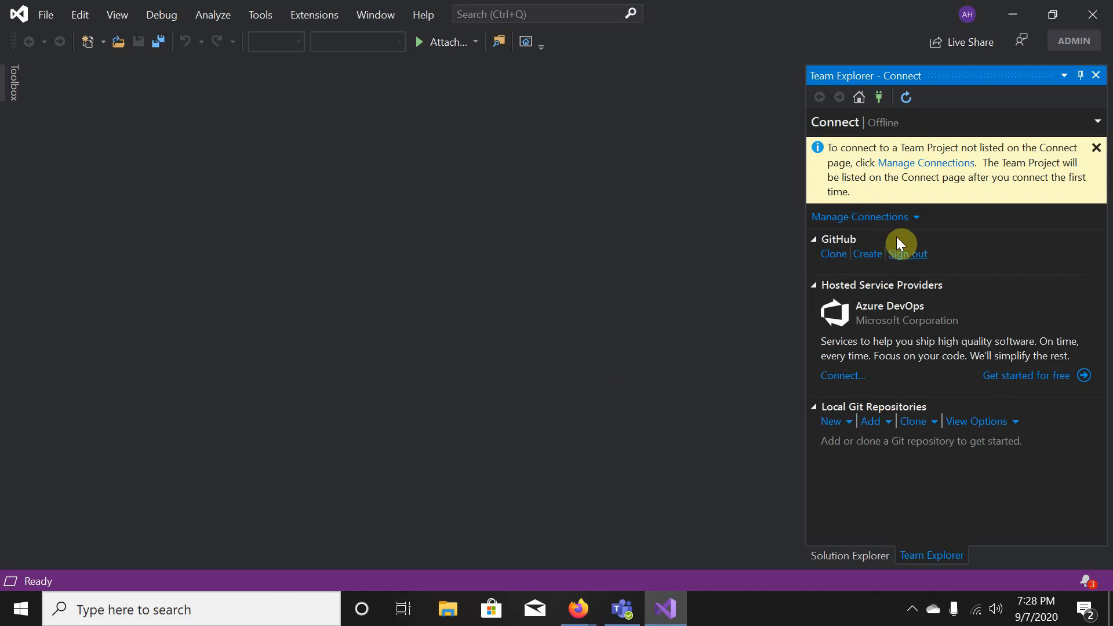
{"action": "left_click", "coordinate": [891, 218]}
{"action": "left_click", "coordinate": [880, 260]}
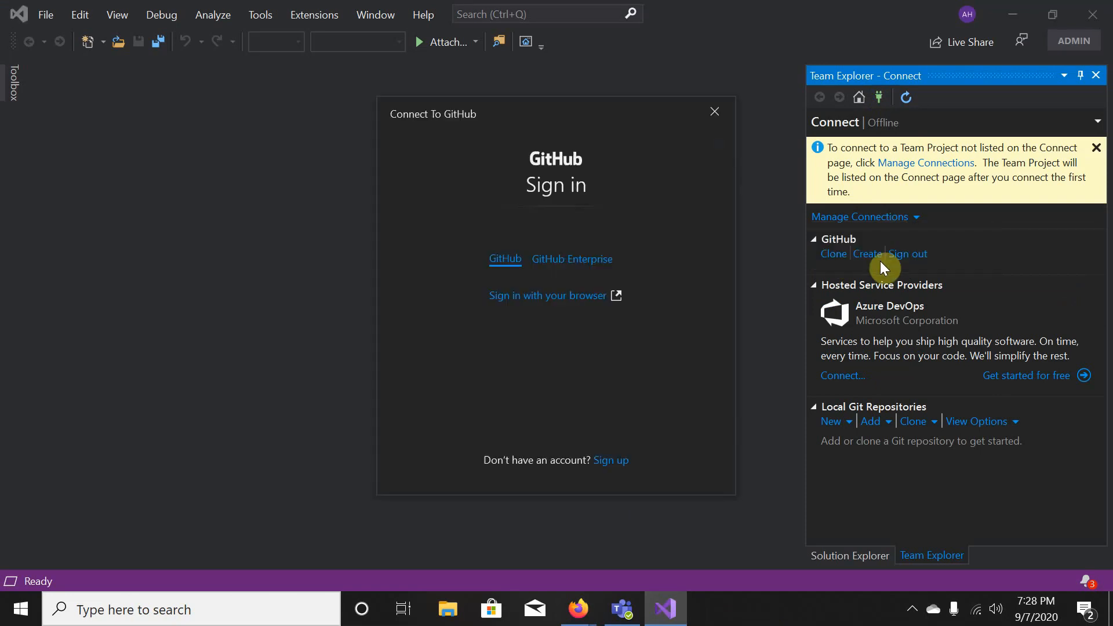
{"action": "left_click", "coordinate": [563, 256]}
{"action": "left_click", "coordinate": [507, 259]}
{"action": "left_click", "coordinate": [555, 256]}
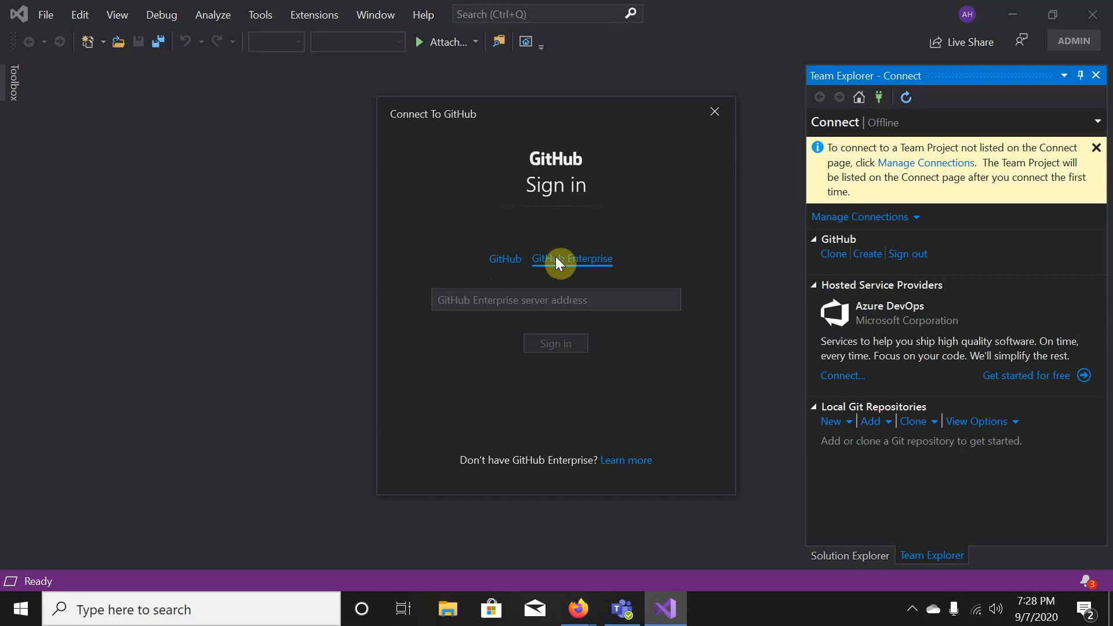
{"action": "left_click", "coordinate": [507, 256]}
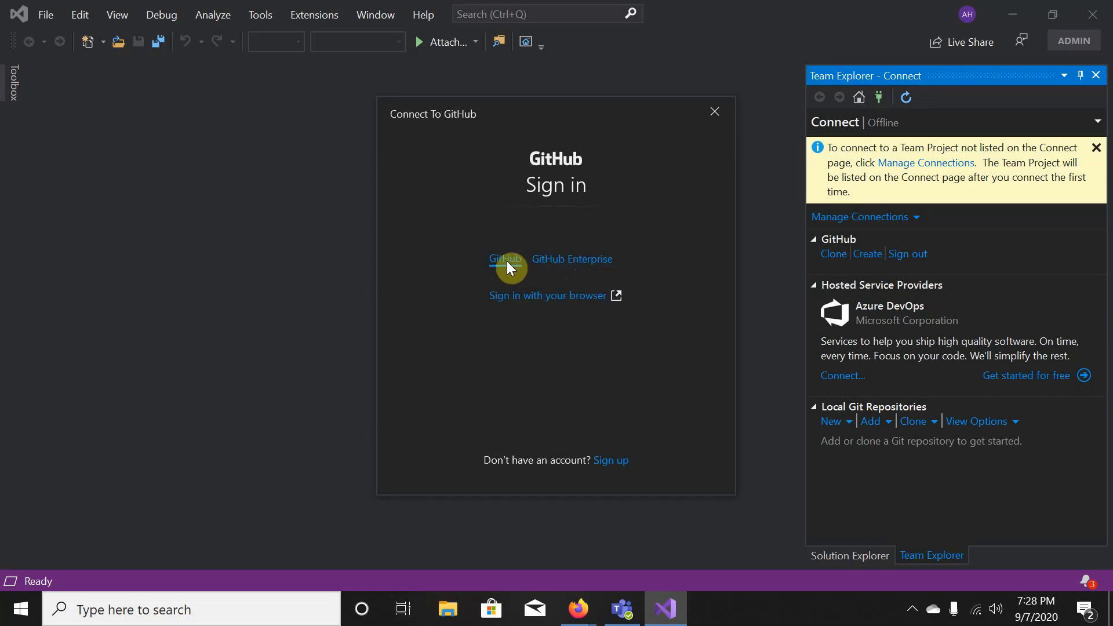
{"action": "left_click", "coordinate": [508, 297]}
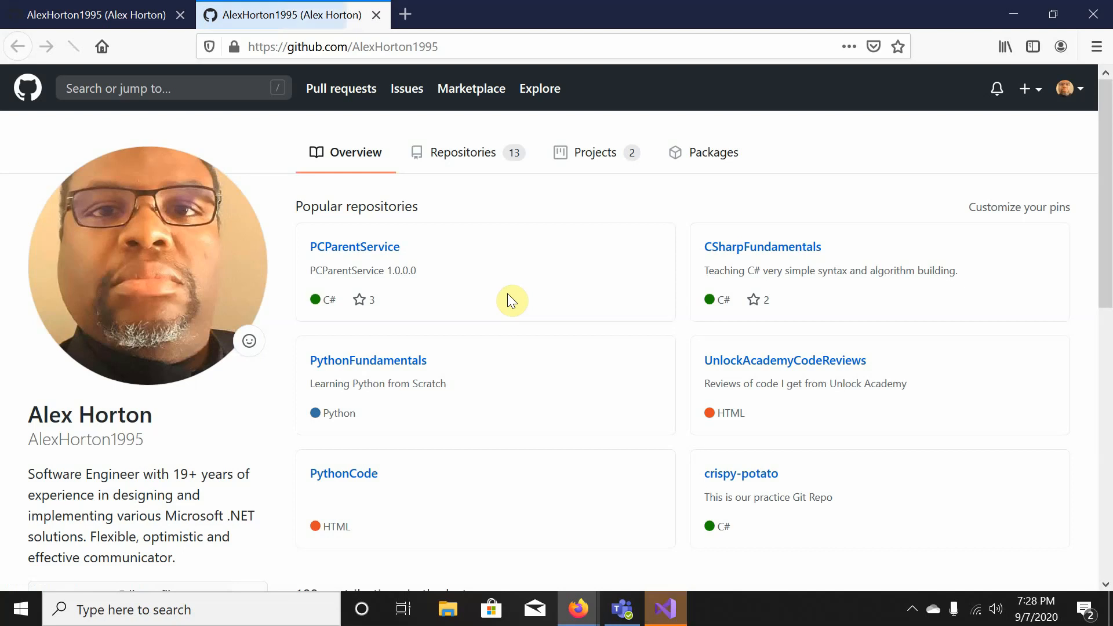
{"action": "left_click", "coordinate": [667, 609]}
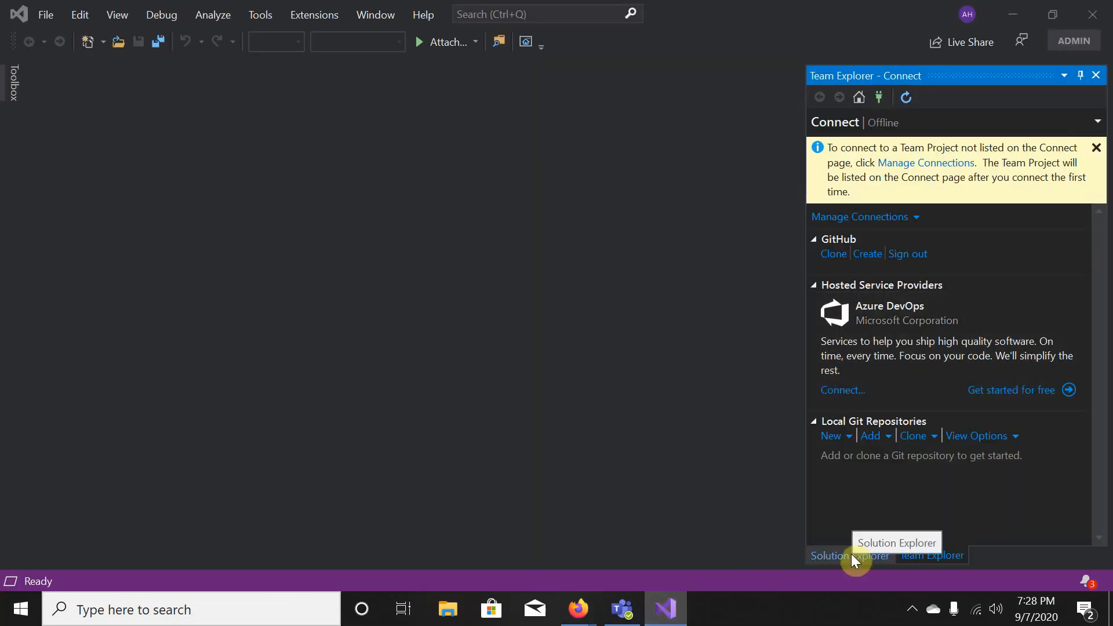
- Sign Visual Studio out of GitHub, reopen and resize the sign-in window, then close Firefox
{"action": "left_click", "coordinate": [893, 258]}
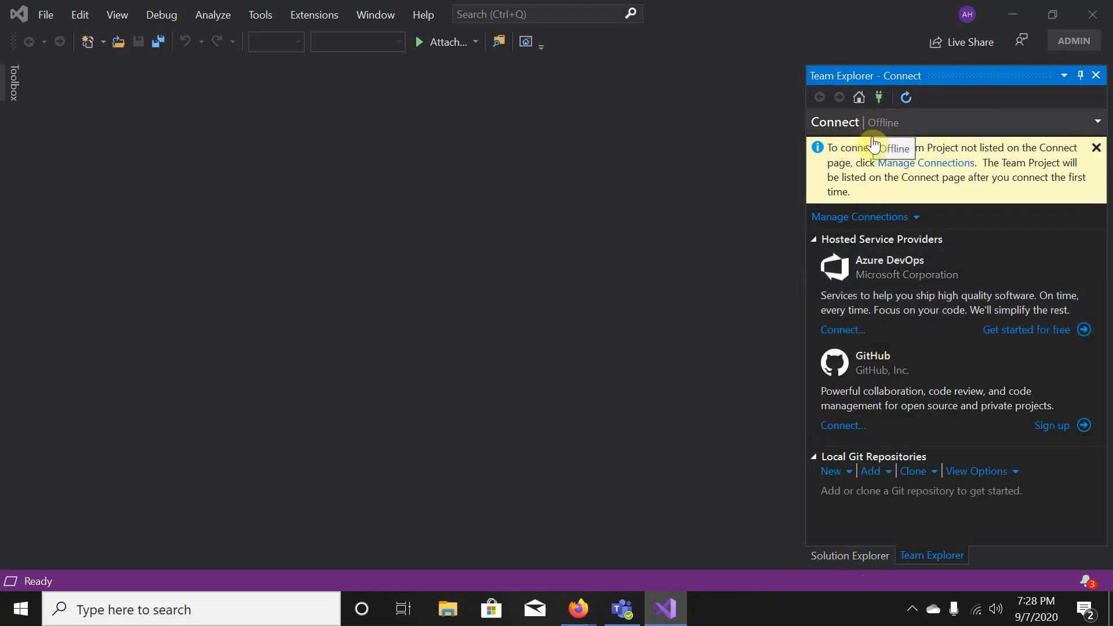
{"action": "left_click", "coordinate": [848, 426]}
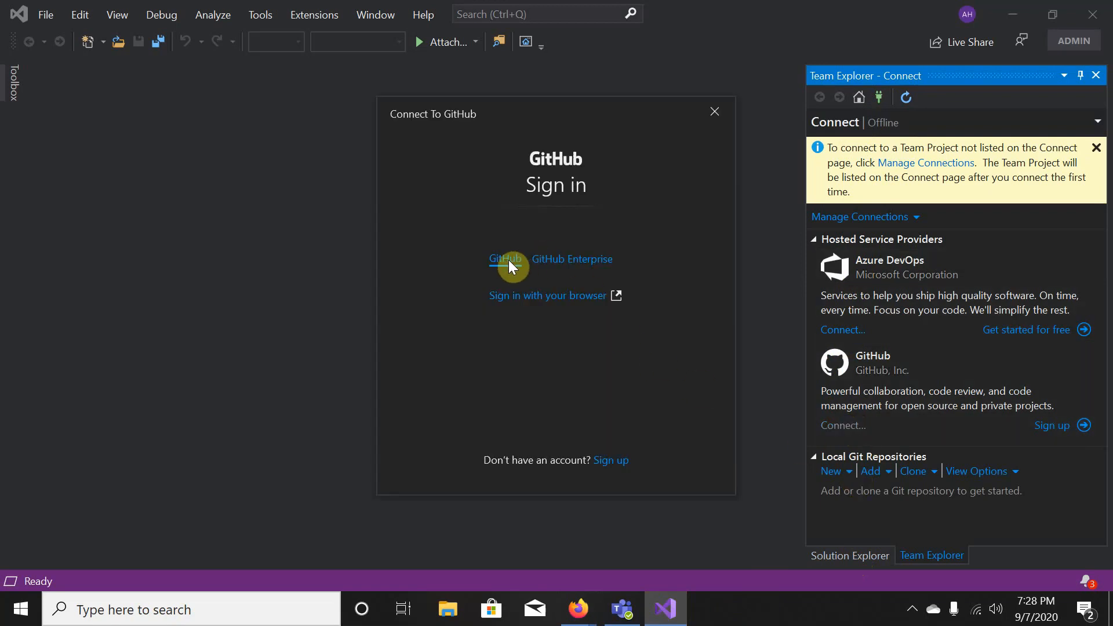
{"action": "left_click_drag", "start_coordinate": [392, 121], "coordinate": [200, 88]}
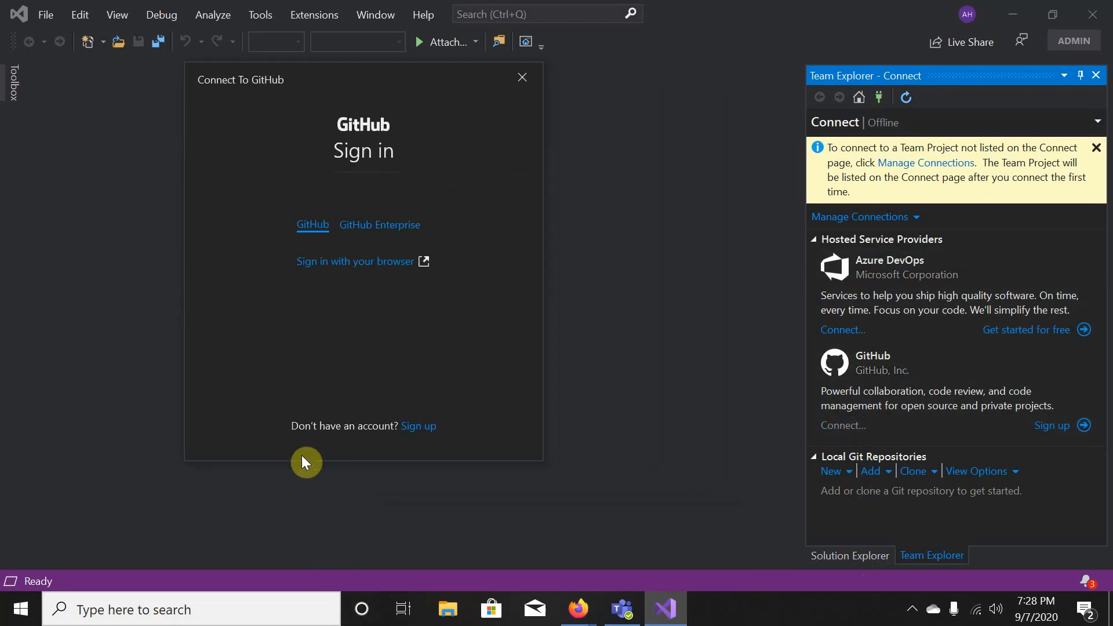
{"action": "left_click_drag", "start_coordinate": [303, 460], "coordinate": [303, 534]}
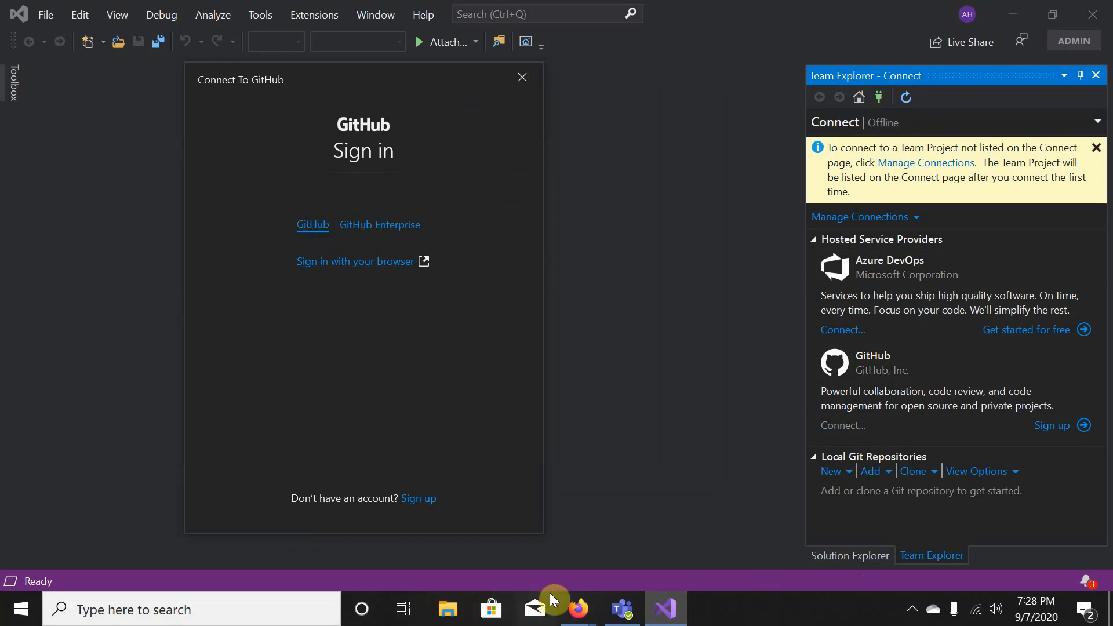
{"action": "mouse_move", "coordinate": [578, 609]}
{"action": "left_click", "coordinate": [749, 480]}
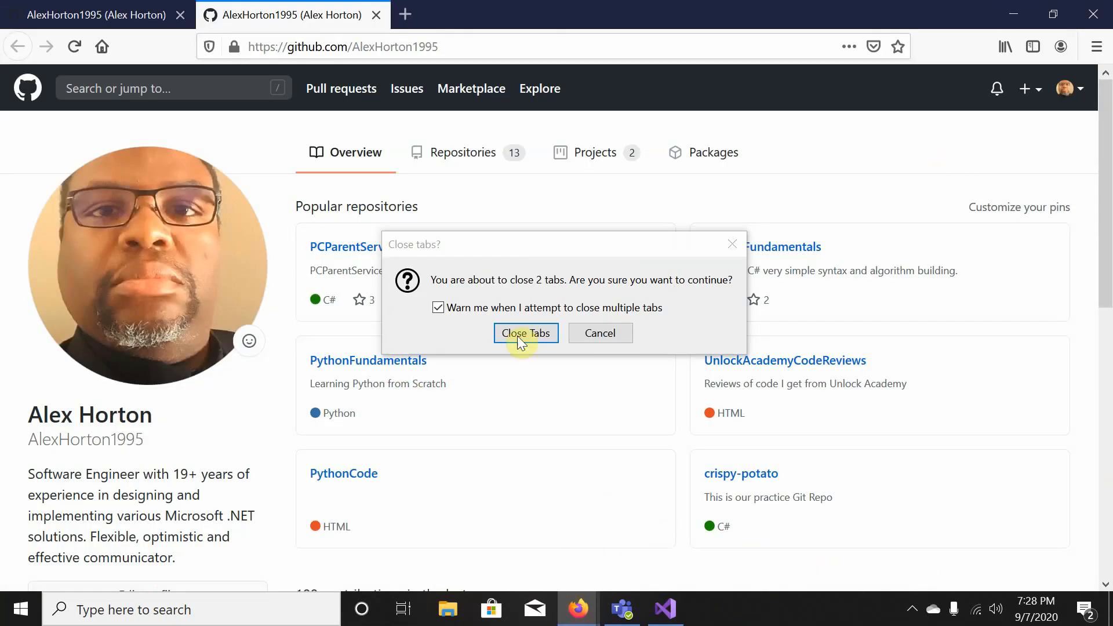
- Confirm closing both Firefox tabs, sign in via the browser, and dismiss GitHub's new-badge notice
{"action": "left_click", "coordinate": [522, 335]}
{"action": "left_click", "coordinate": [372, 269]}
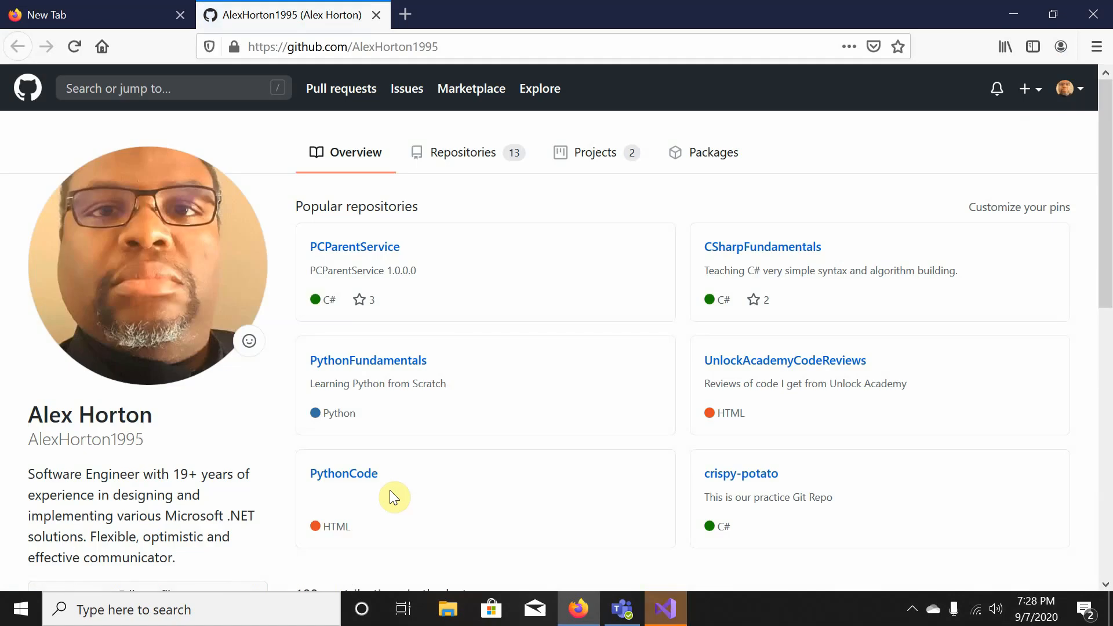
{"action": "scroll", "coordinate": [322, 225], "scroll_direction": "down", "scroll_amount": 10}
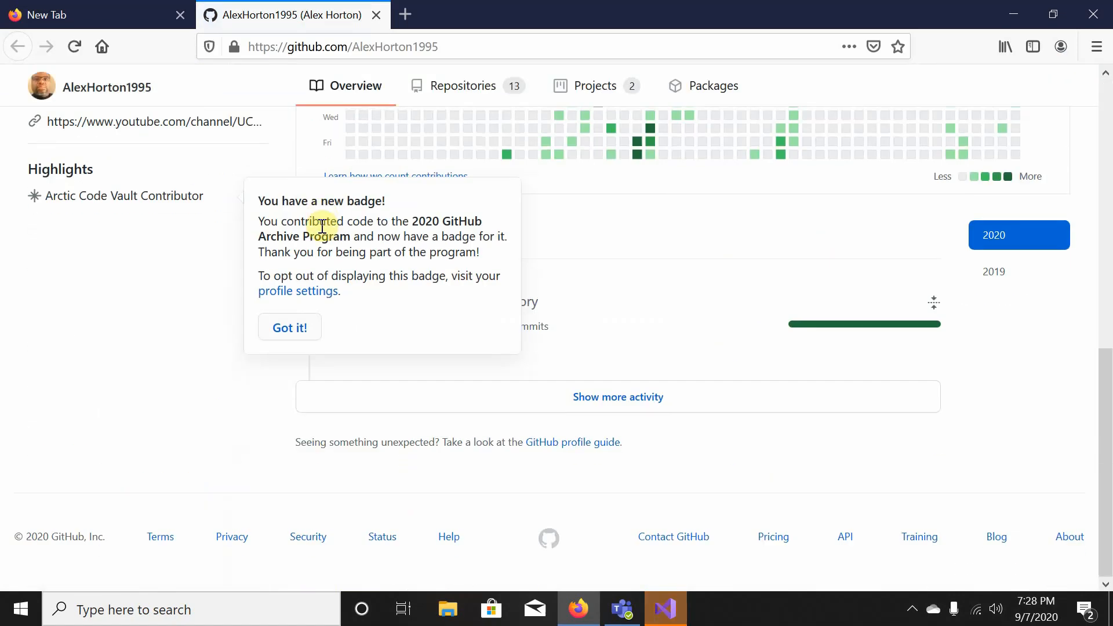
{"action": "left_click", "coordinate": [288, 327]}
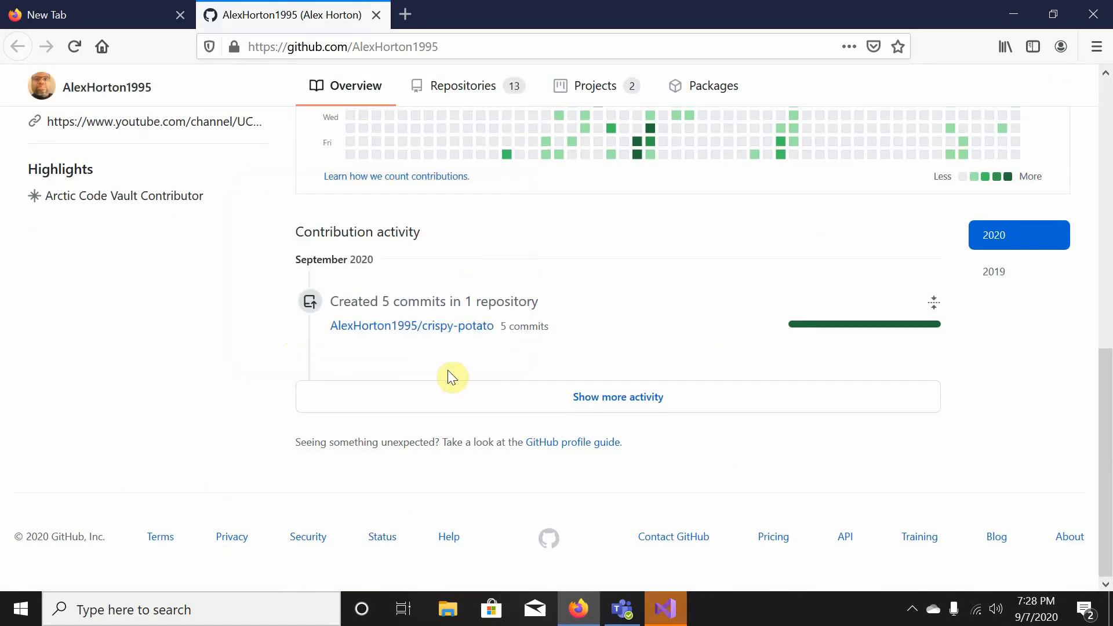
{"action": "scroll", "coordinate": [448, 370], "scroll_direction": "up", "scroll_amount": 10}
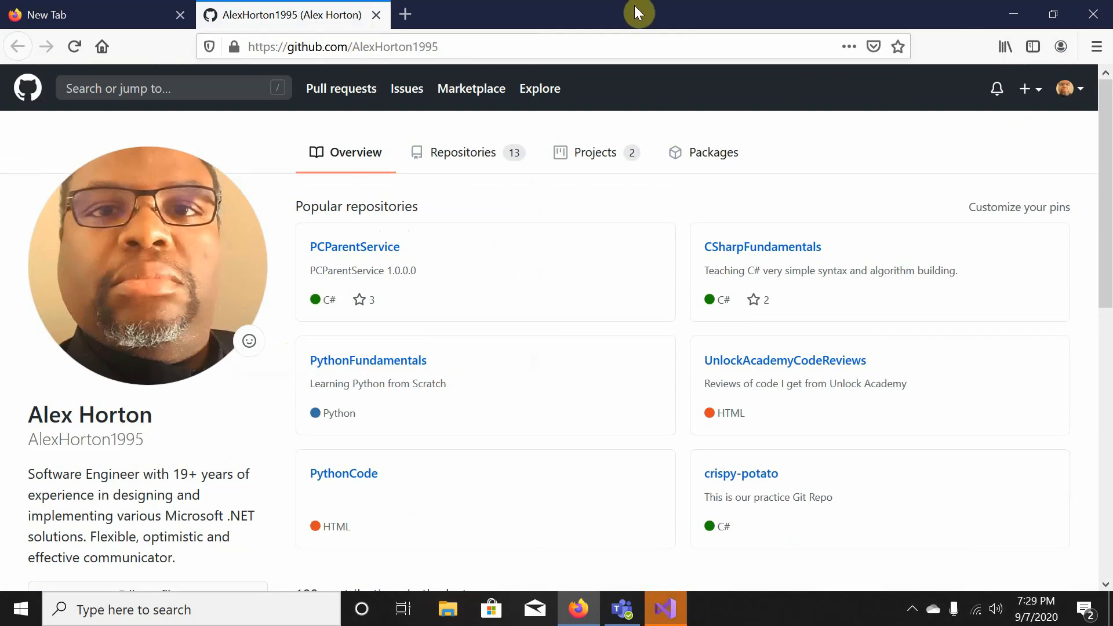
{"action": "left_click", "coordinate": [662, 612]}
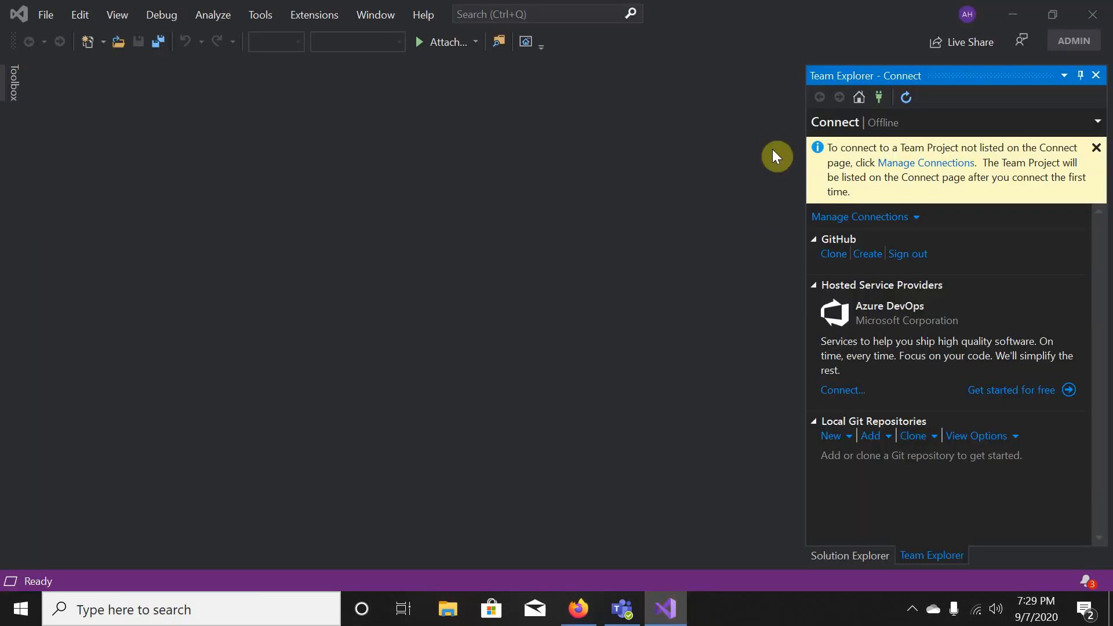
- Sign out of the GitHub website in Firefox and close its tab
{"action": "left_click", "coordinate": [913, 610]}
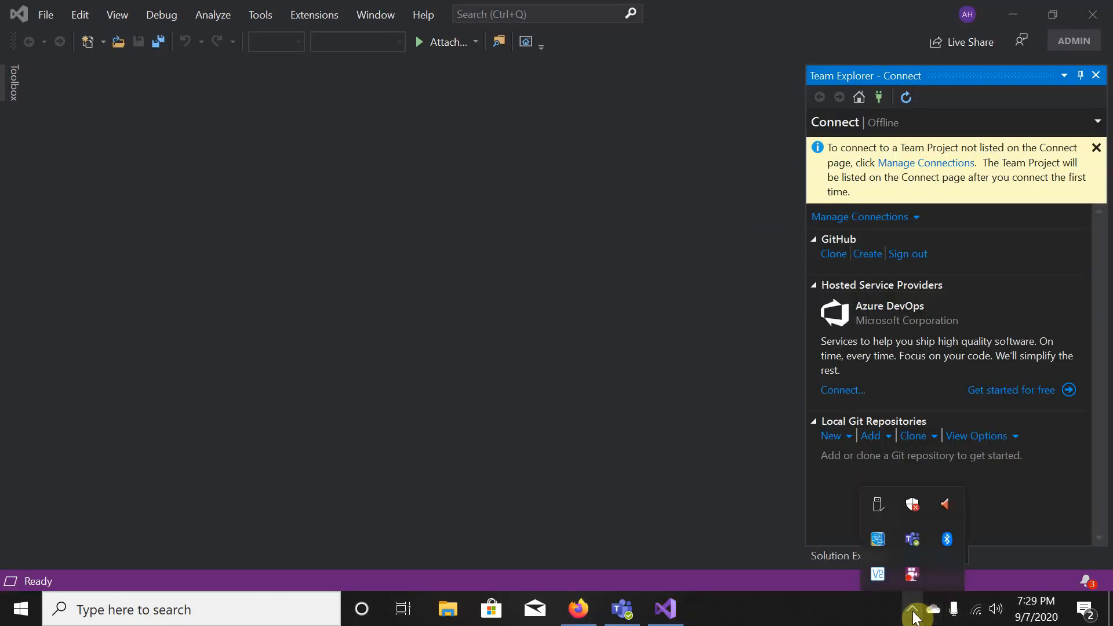
{"action": "right_click", "coordinate": [913, 574]}
{"action": "left_click", "coordinate": [946, 402]}
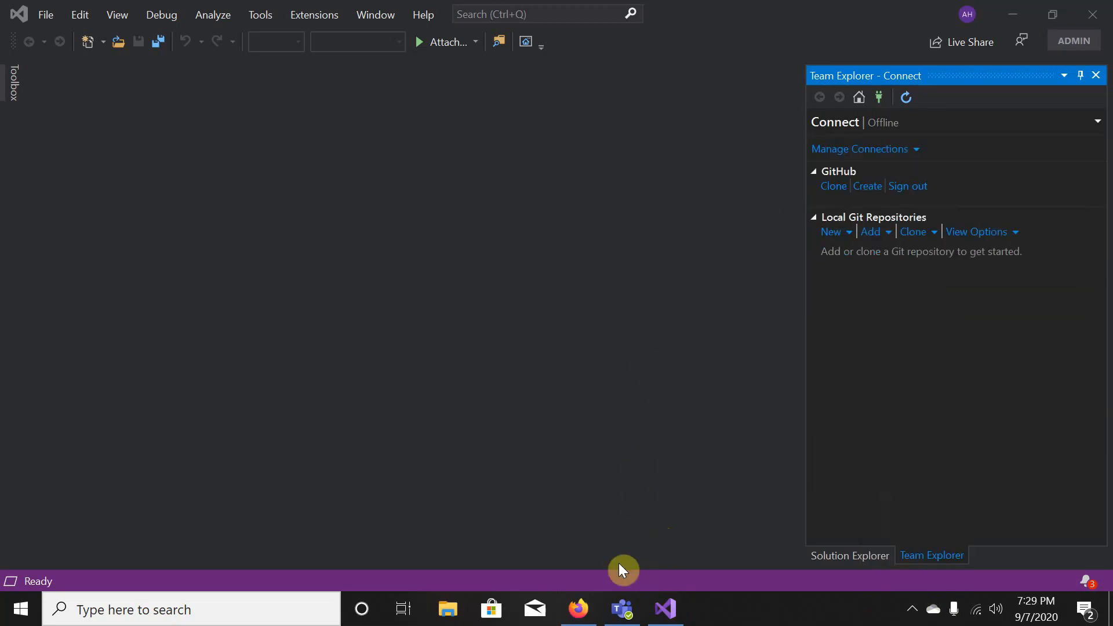
{"action": "left_click", "coordinate": [578, 609]}
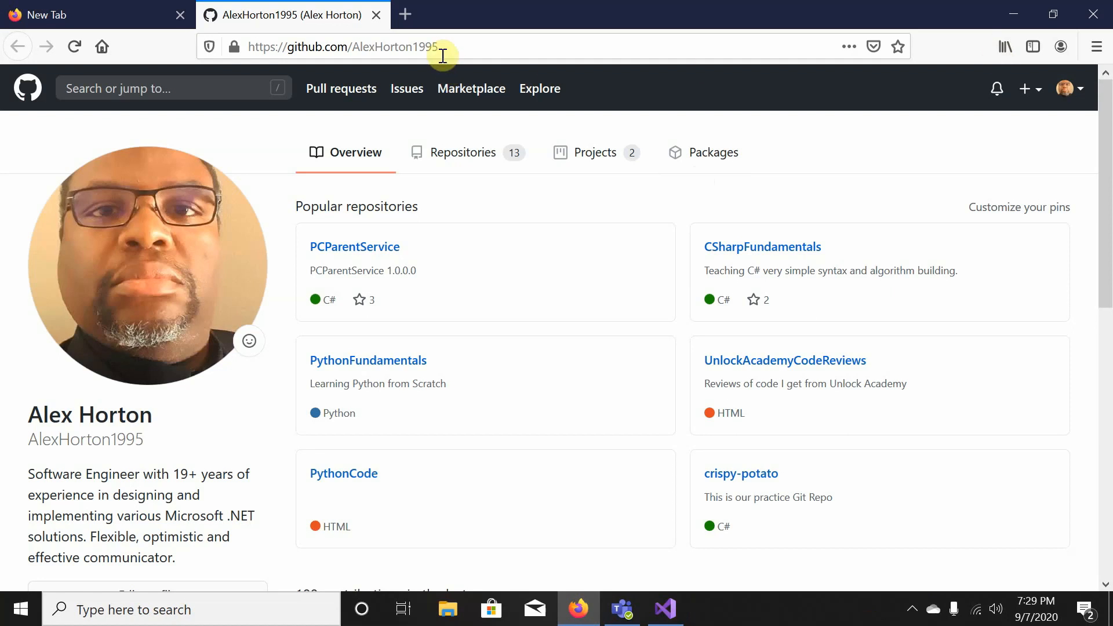
{"action": "left_click", "coordinate": [1076, 90]}
{"action": "left_click", "coordinate": [1005, 462]}
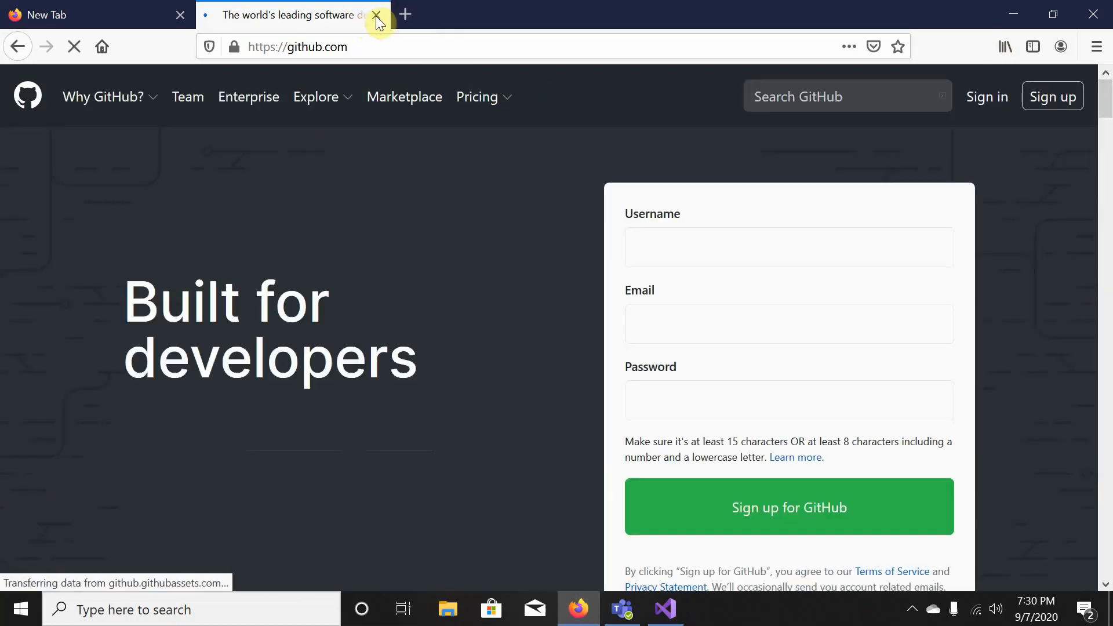
{"action": "left_click", "coordinate": [376, 15]}
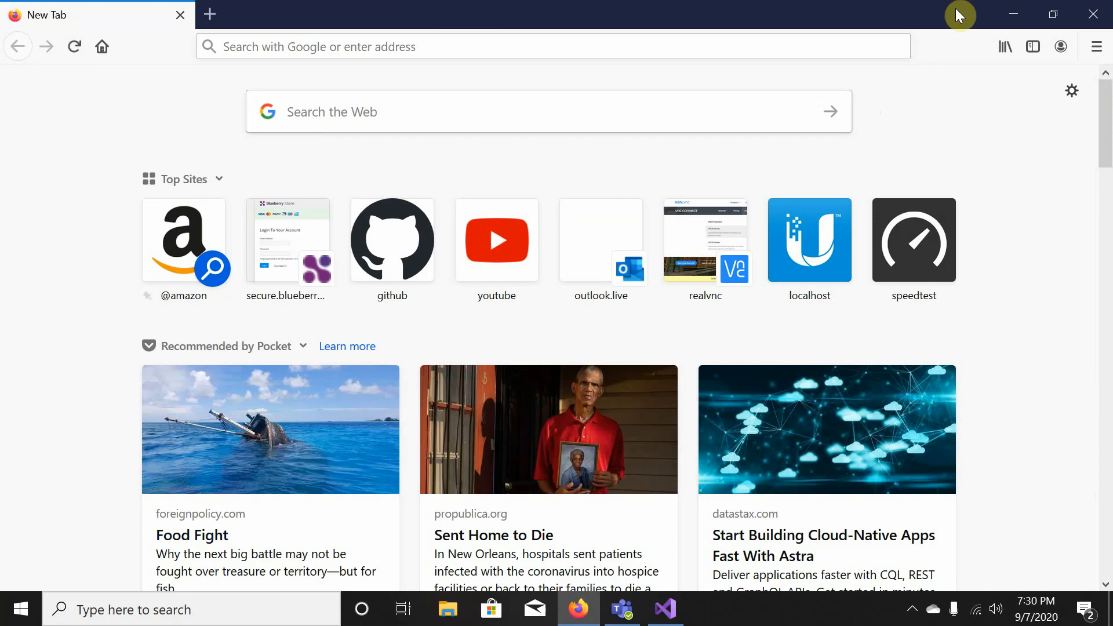
- Sign Visual Studio out of GitHub and restart 'Sign in with your browser' from Connect..
{"action": "left_click", "coordinate": [1017, 14]}
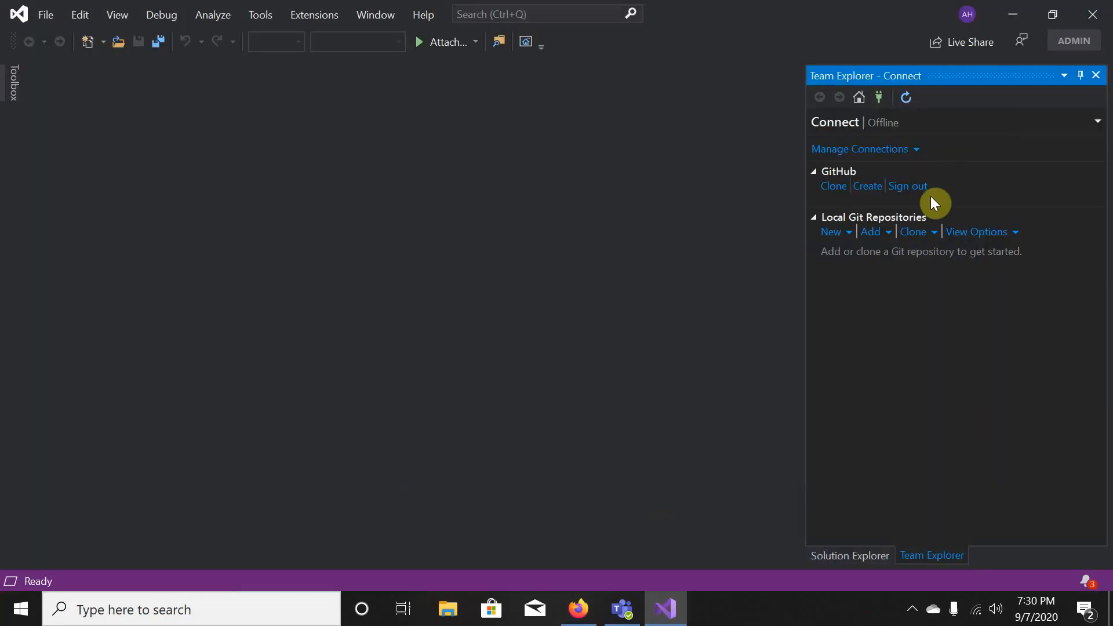
{"action": "left_click", "coordinate": [900, 192]}
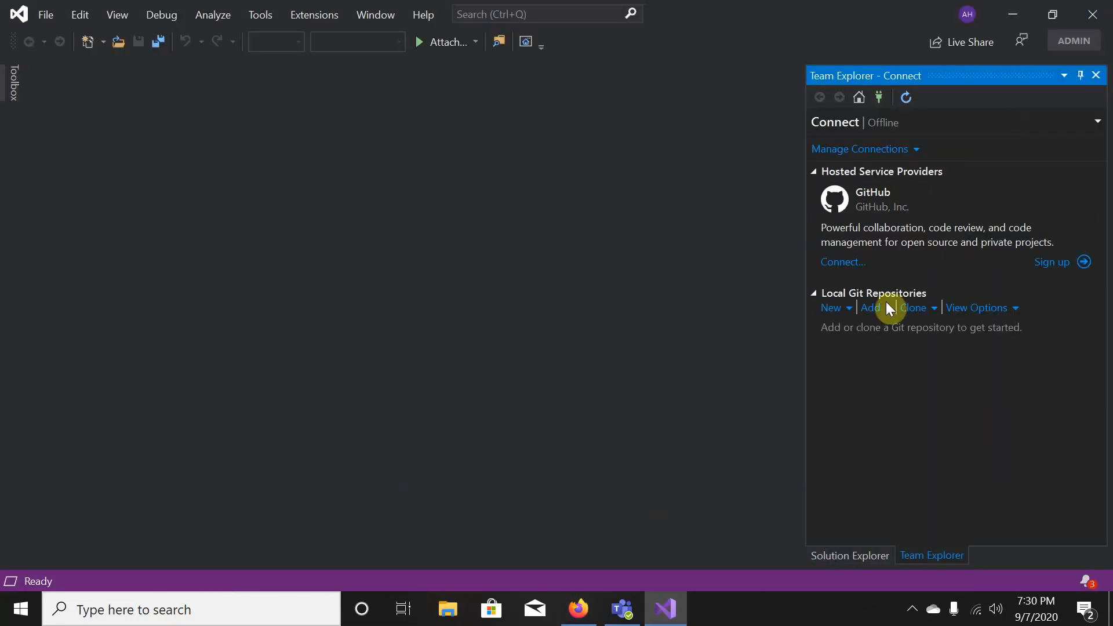
{"action": "left_click", "coordinate": [842, 263]}
{"action": "left_click", "coordinate": [497, 297]}
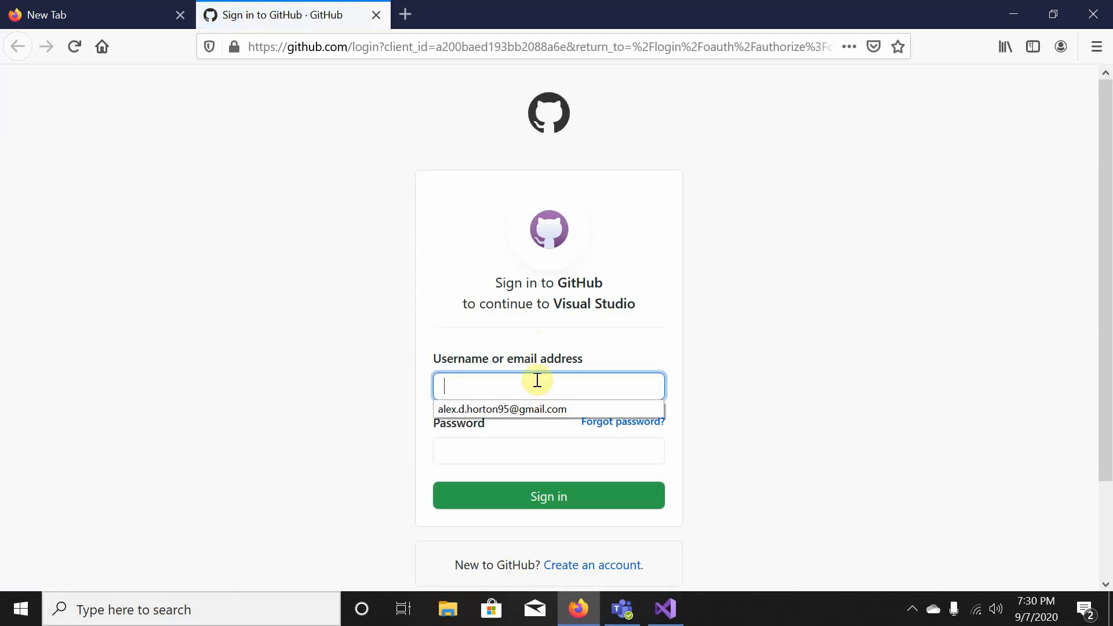
- Sign in to GitHub with the saved e-mail and the account password, saving the login in Firefox
{"action": "left_click", "coordinate": [547, 408]}
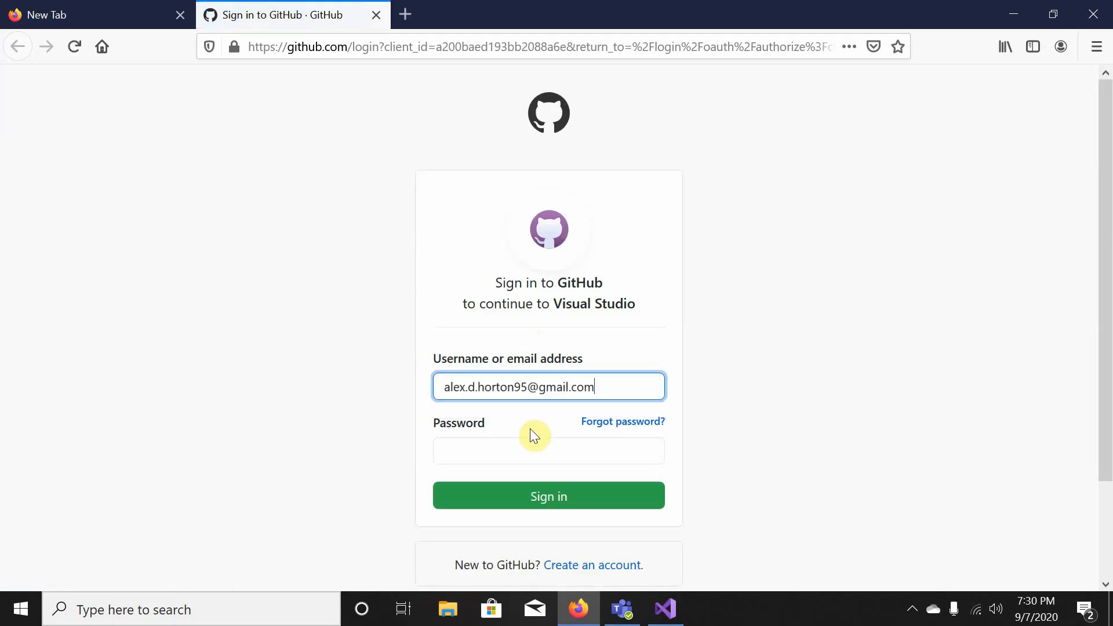
{"action": "left_click", "coordinate": [493, 454]}
{"action": "type", "text": "•"}
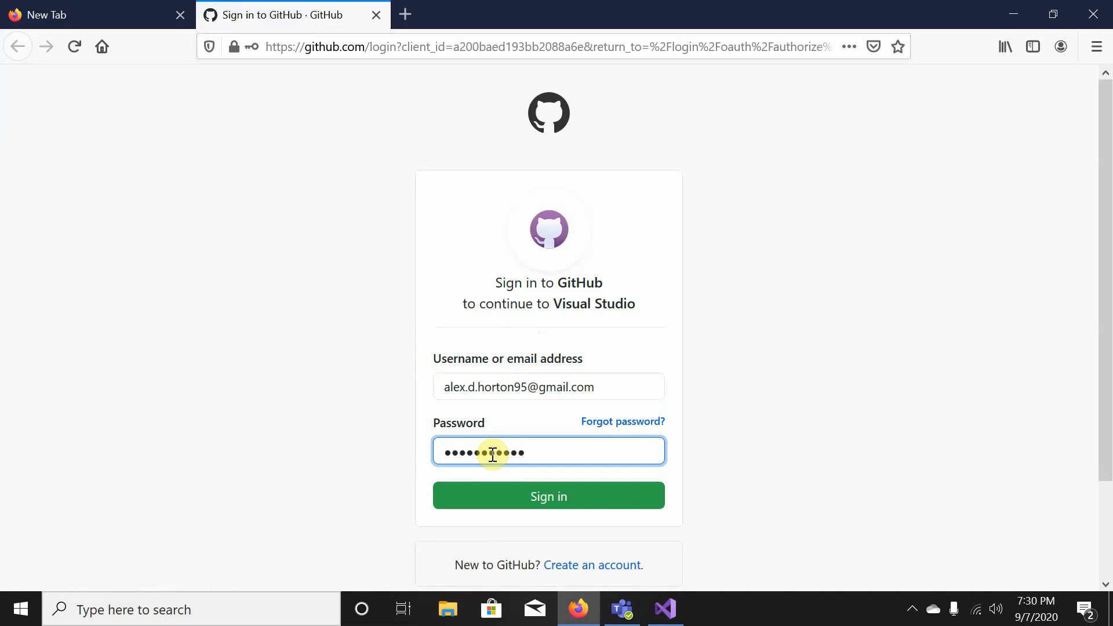
{"action": "left_click", "coordinate": [590, 498]}
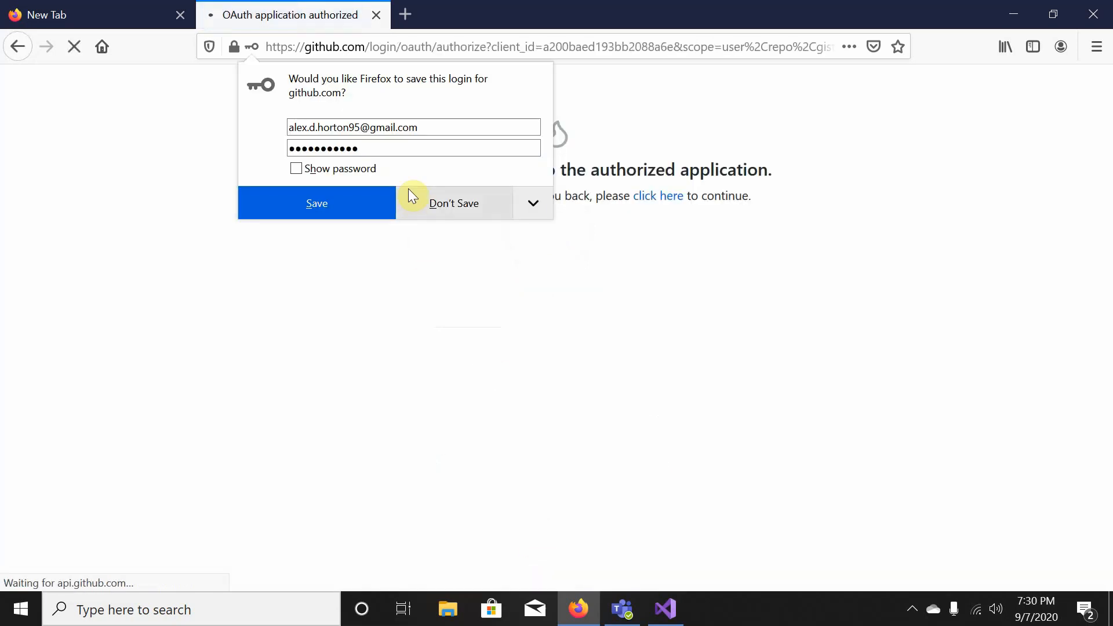
{"action": "left_click", "coordinate": [378, 200]}
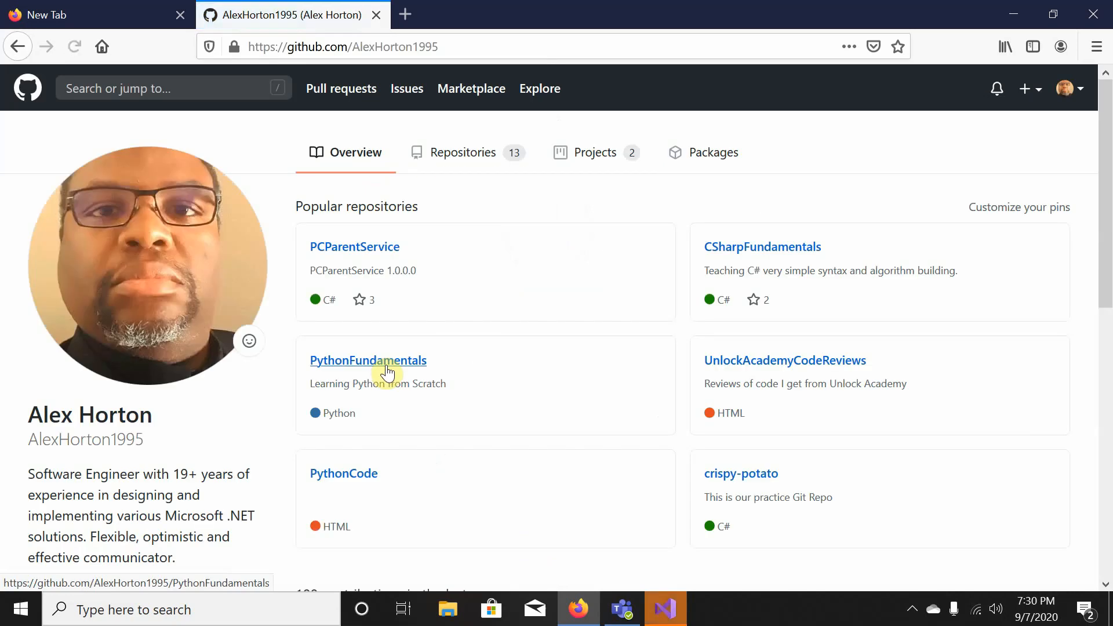
{"action": "left_click", "coordinate": [666, 609]}
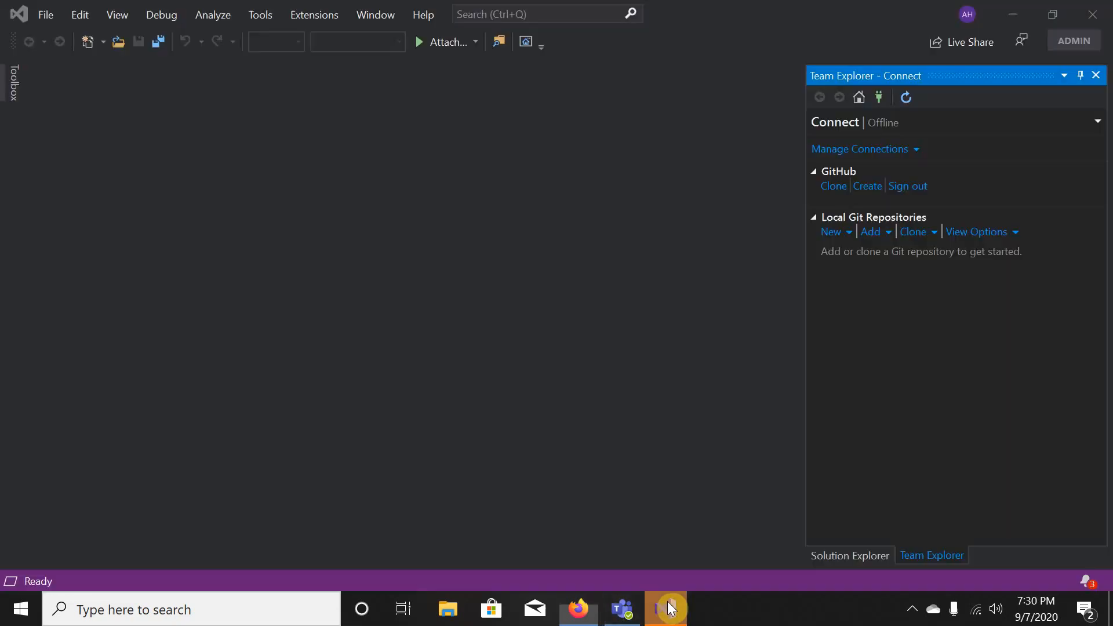
- Choose Clone under GitHub and scroll through the account's repositories in Open from GitHub
{"action": "left_click", "coordinate": [834, 188]}
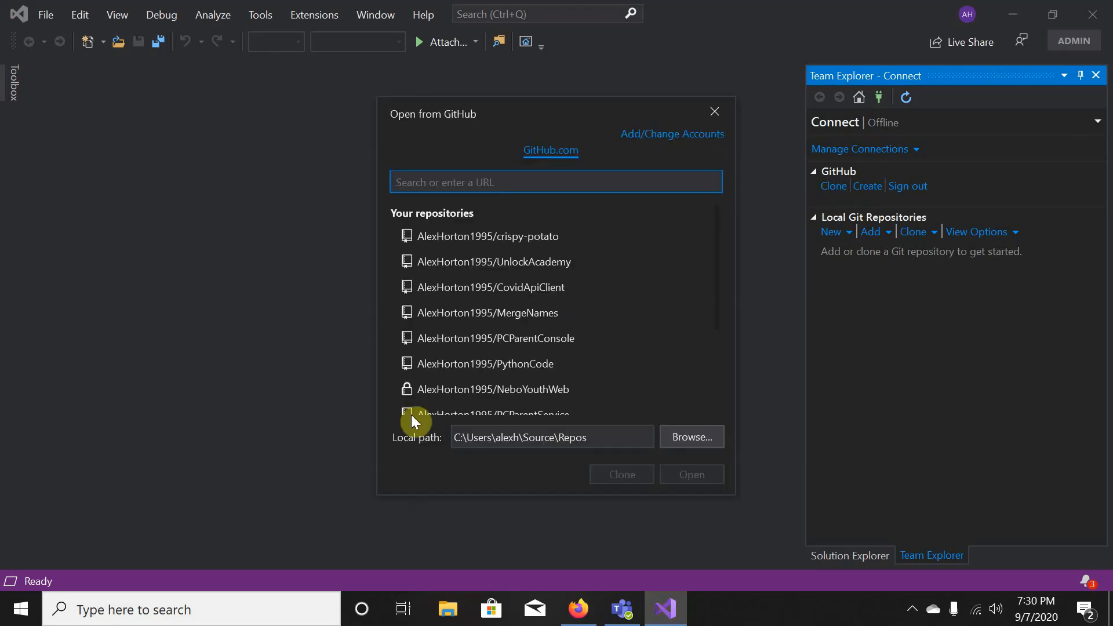
{"action": "scroll", "coordinate": [472, 240], "scroll_direction": "down", "scroll_amount": 3}
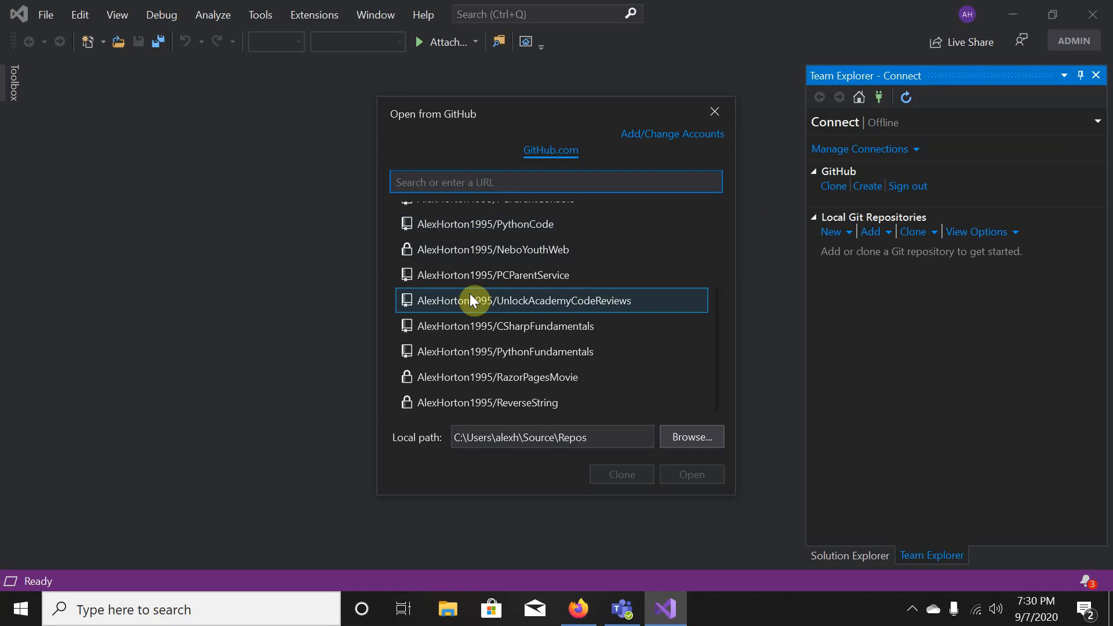
{"action": "scroll", "coordinate": [465, 369], "scroll_direction": "up", "scroll_amount": 3}
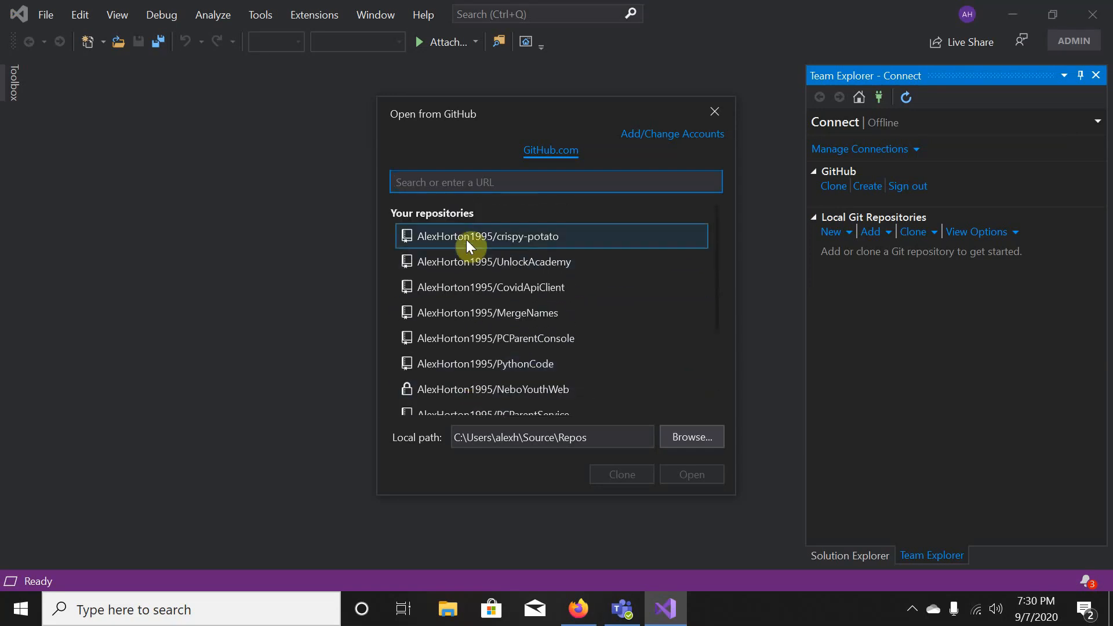
{"action": "scroll", "coordinate": [468, 267], "scroll_direction": "down", "scroll_amount": 2}
{"action": "scroll", "coordinate": [469, 268], "scroll_direction": "down", "scroll_amount": 3}
{"action": "scroll", "coordinate": [467, 319], "scroll_direction": "up", "scroll_amount": 2}
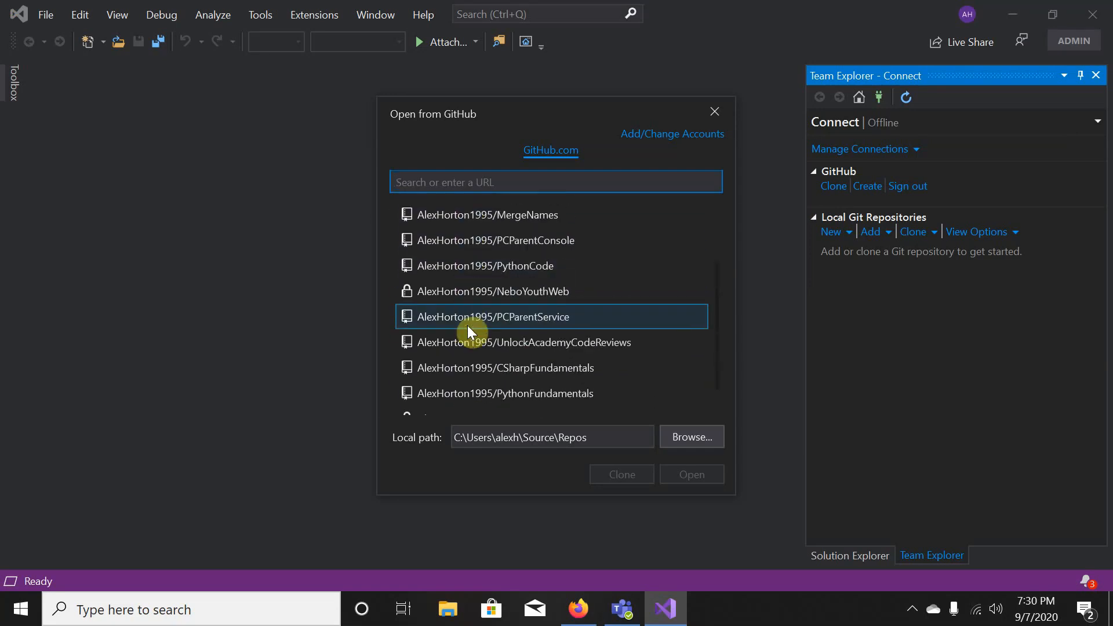
{"action": "scroll", "coordinate": [467, 325], "scroll_direction": "up", "scroll_amount": 3}
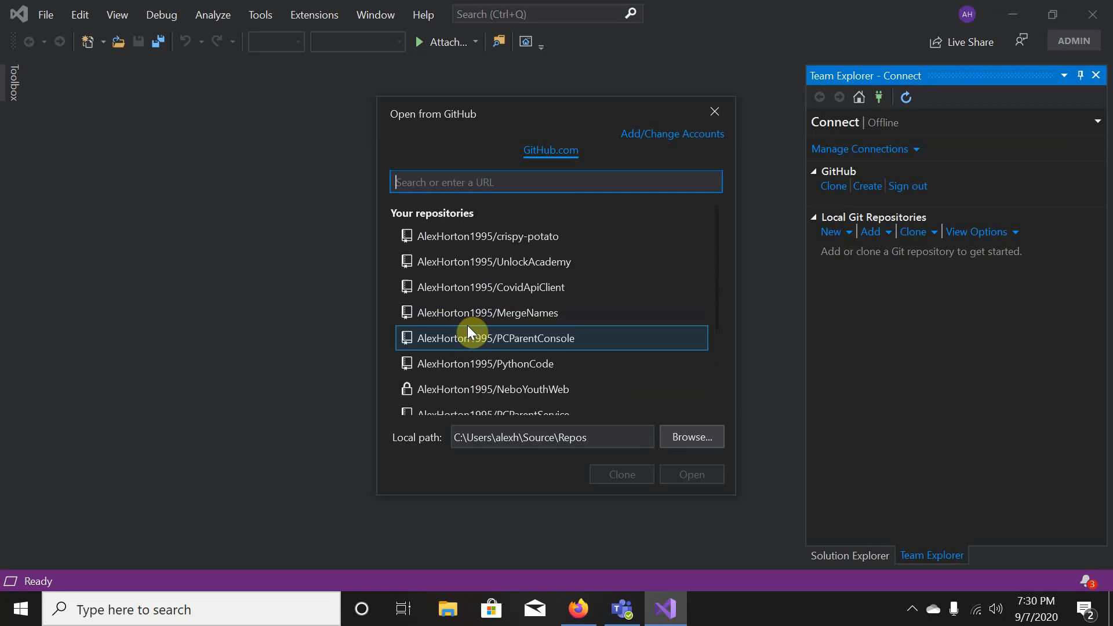
{"action": "scroll", "coordinate": [468, 326], "scroll_direction": "down", "scroll_amount": 3}
{"action": "scroll", "coordinate": [467, 333], "scroll_direction": "down", "scroll_amount": 1}
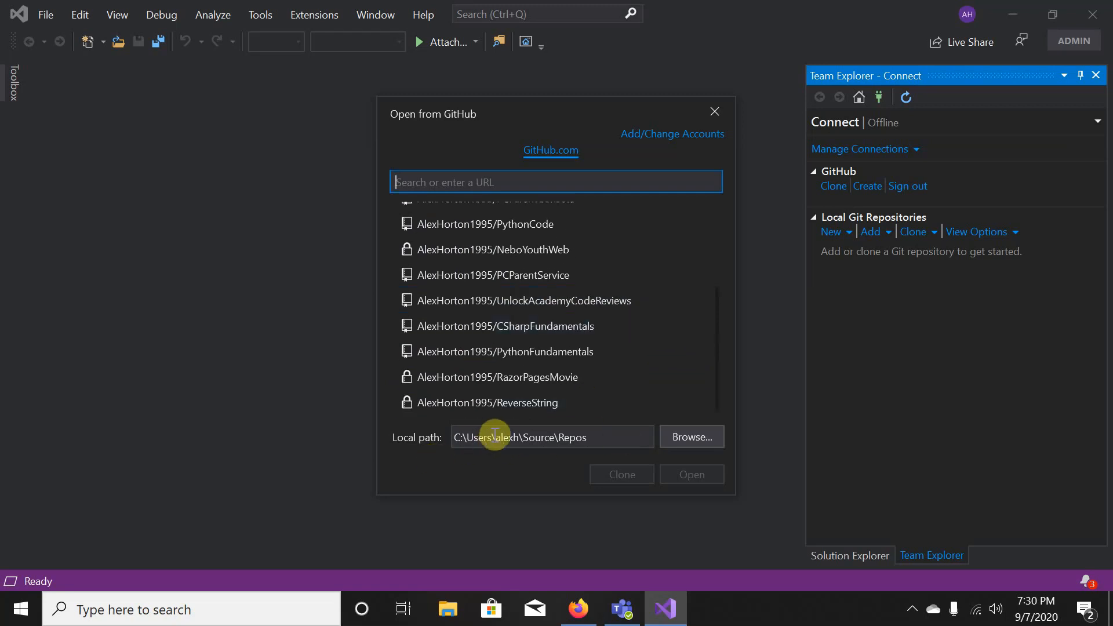
- Browse the folder tree under Documents and pick the CSharpFundamentals folder as clone location
{"action": "left_click", "coordinate": [686, 440]}
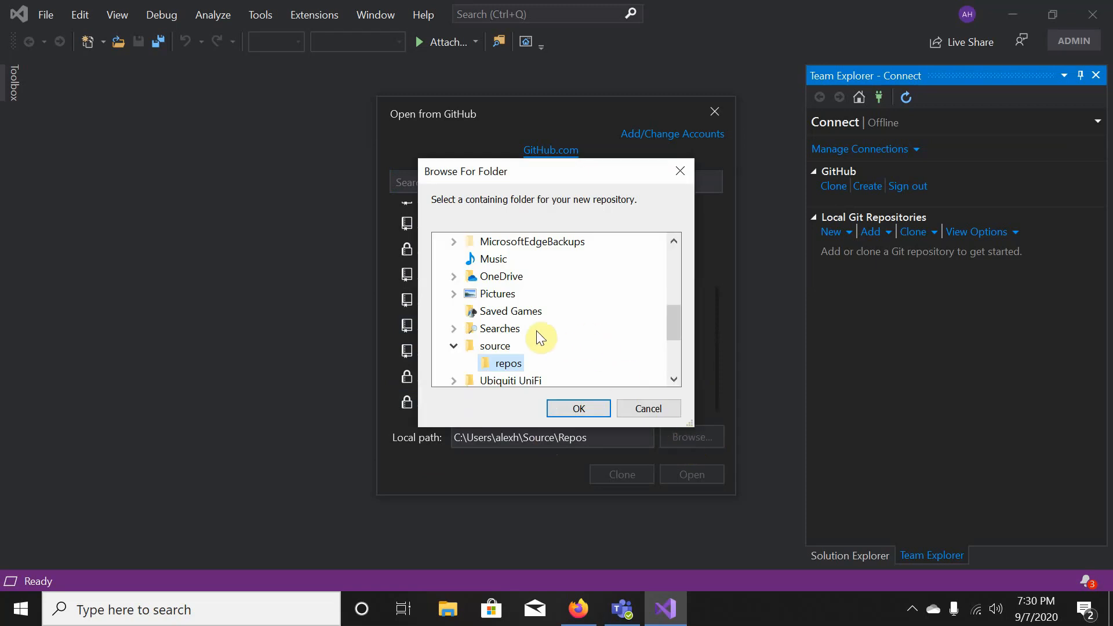
{"action": "scroll", "coordinate": [531, 331], "scroll_direction": "up", "scroll_amount": 4}
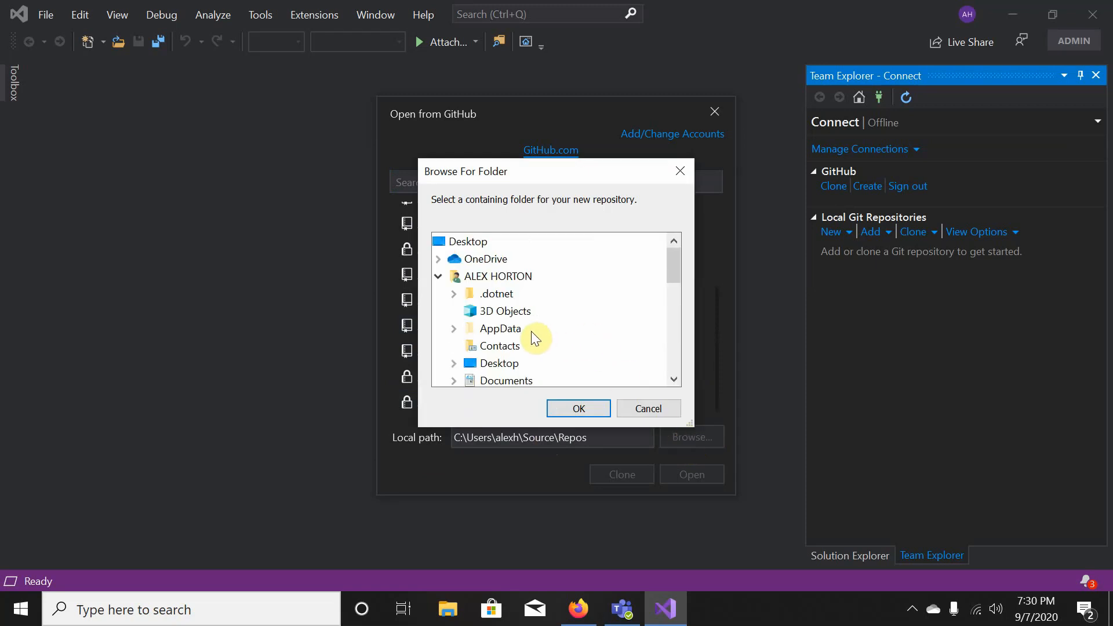
{"action": "left_click", "coordinate": [441, 277]}
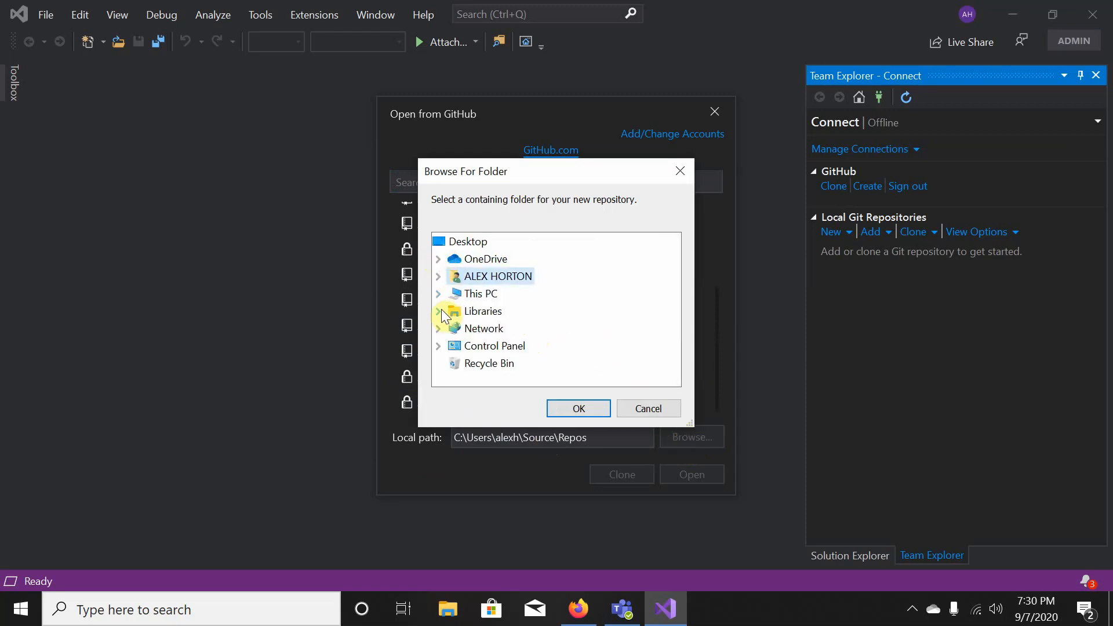
{"action": "left_click", "coordinate": [439, 278]}
{"action": "scroll", "coordinate": [464, 290], "scroll_direction": "down", "scroll_amount": 2}
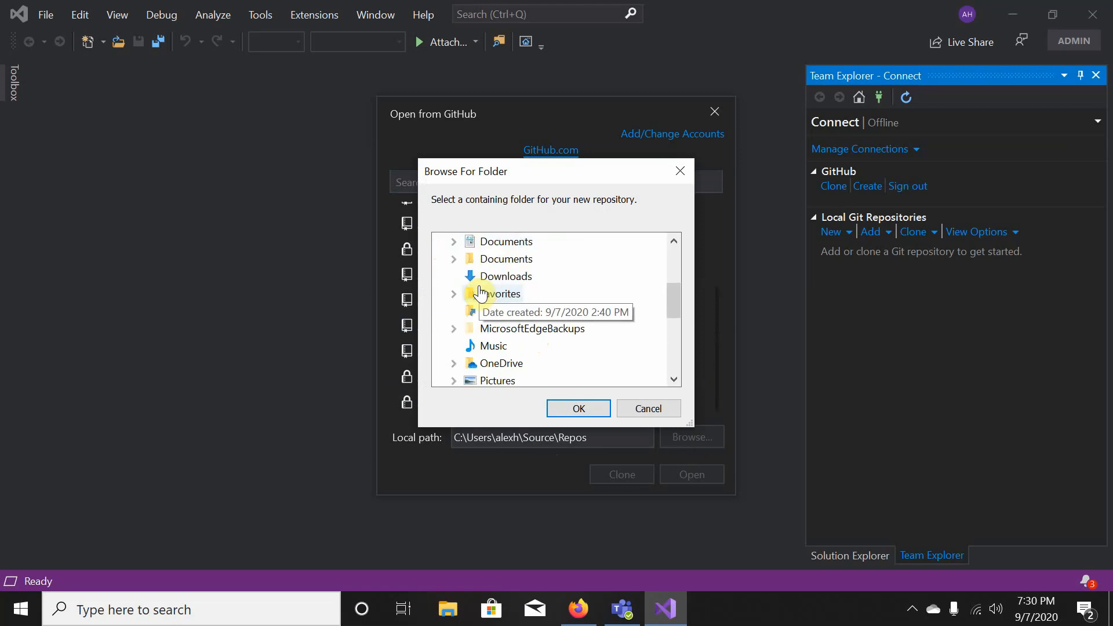
{"action": "left_click", "coordinate": [453, 259]}
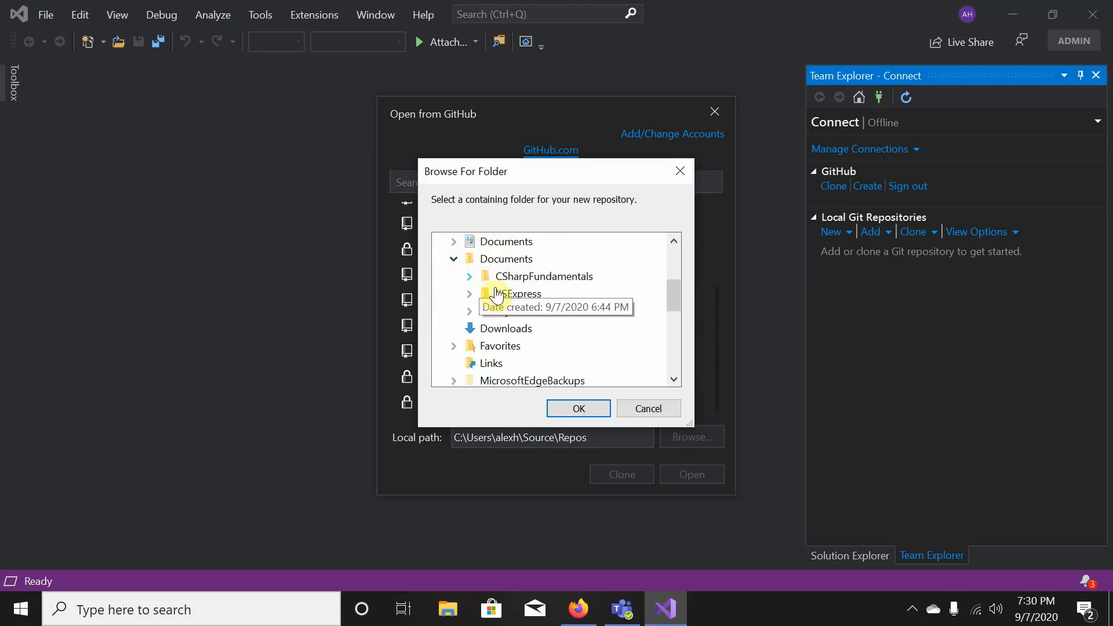
{"action": "double_click", "coordinate": [510, 277]}
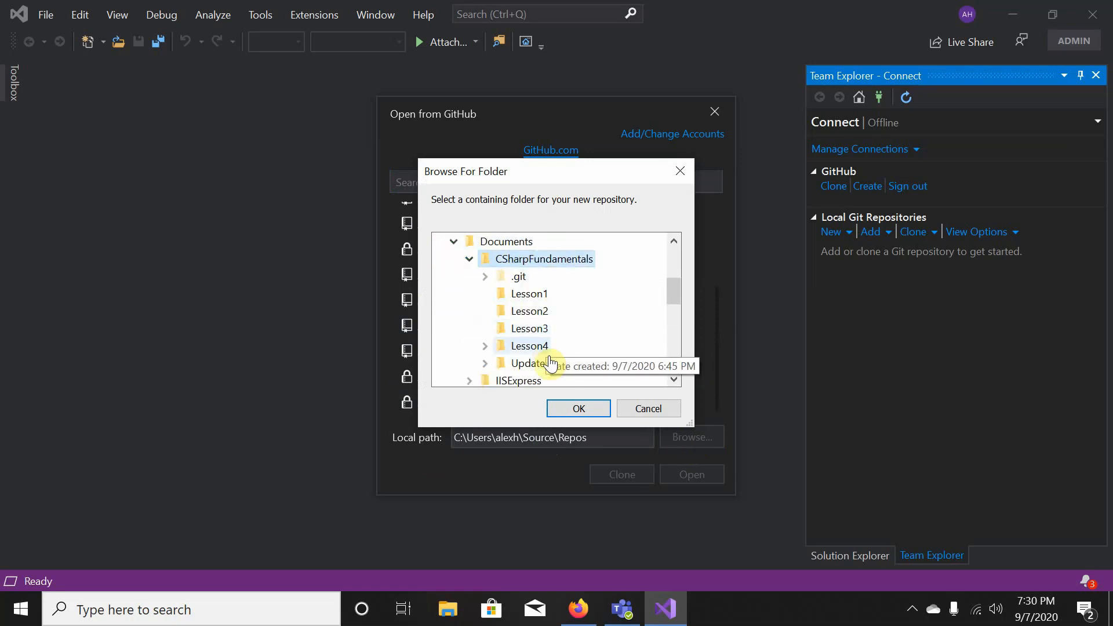
{"action": "left_click", "coordinate": [578, 409]}
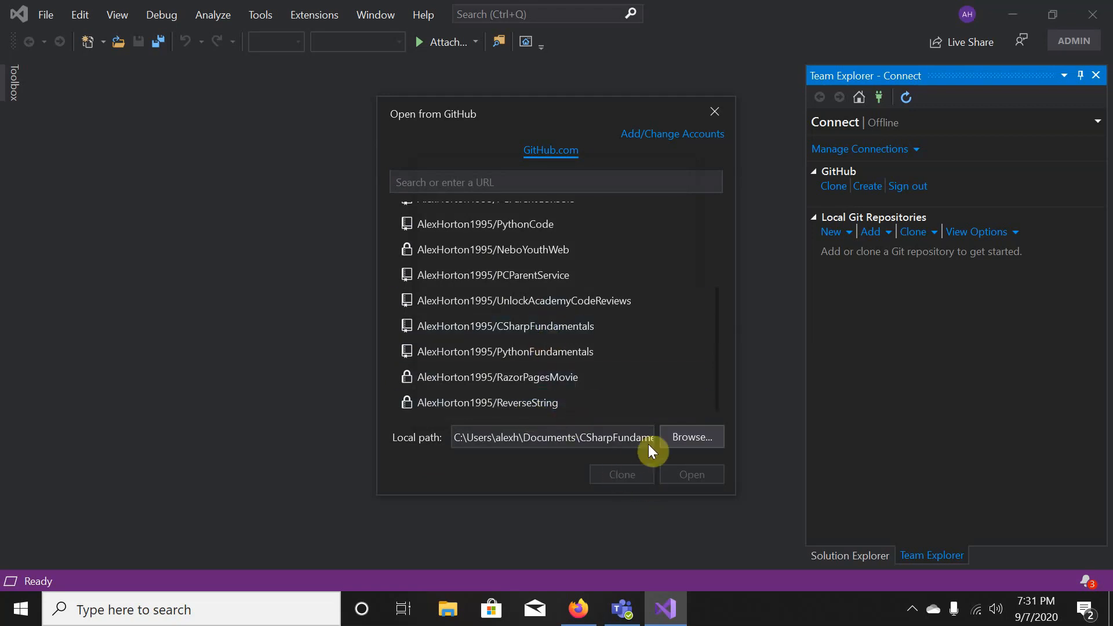
- Create a new Repos folder inside Documents and set it as the clone path
{"action": "left_click", "coordinate": [673, 440]}
{"action": "left_click", "coordinate": [519, 365]}
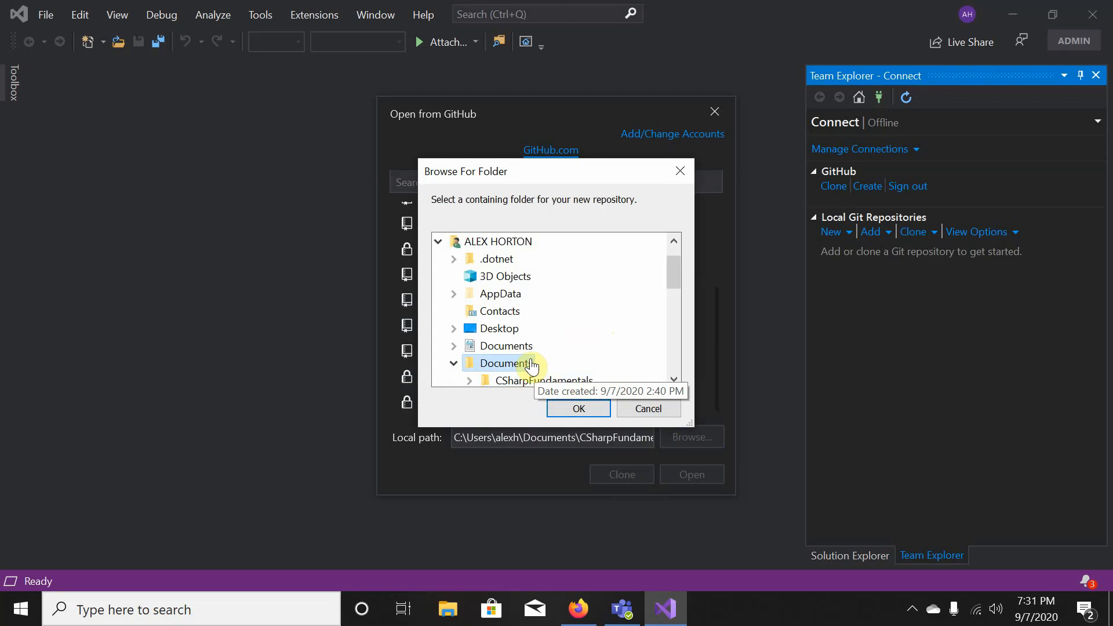
{"action": "right_click", "coordinate": [530, 360]}
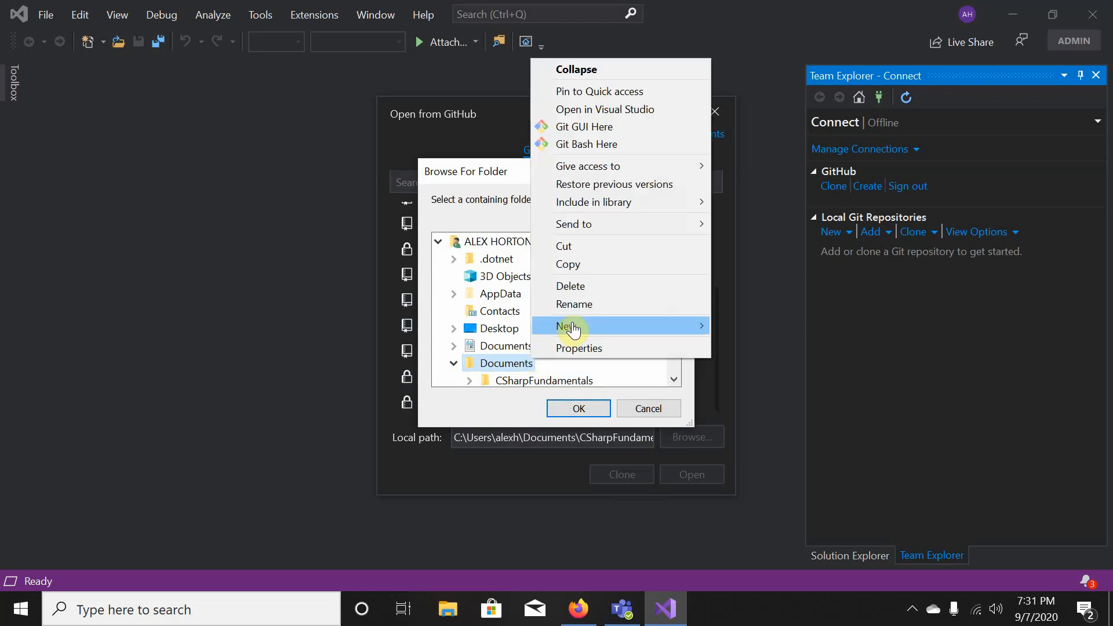
{"action": "mouse_move", "coordinate": [632, 327]}
{"action": "left_click", "coordinate": [729, 326]}
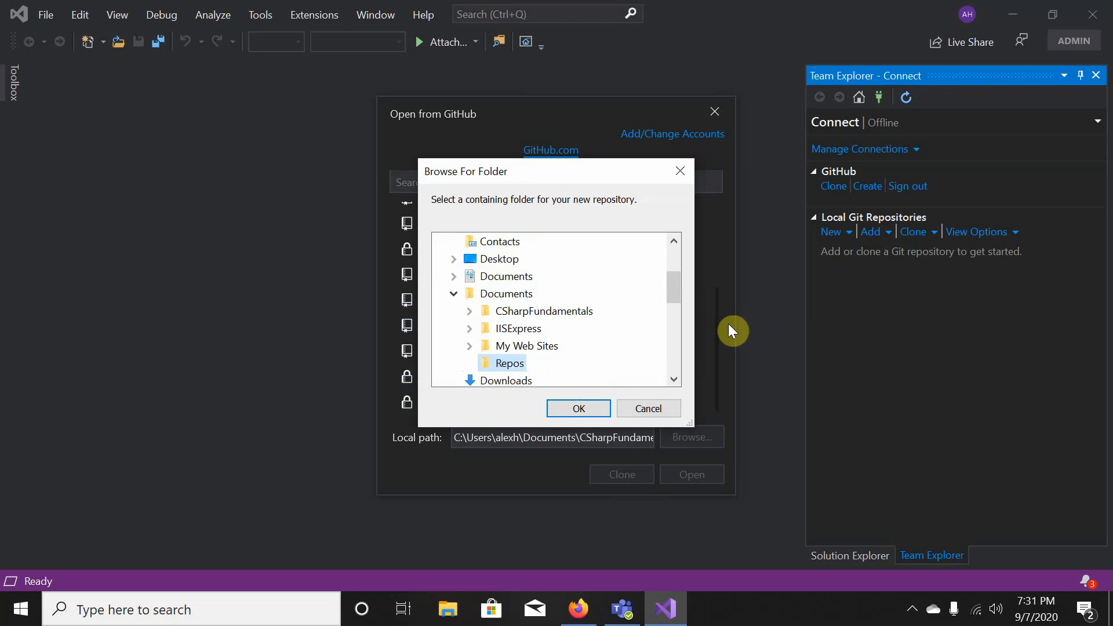
{"action": "left_click", "coordinate": [582, 406]}
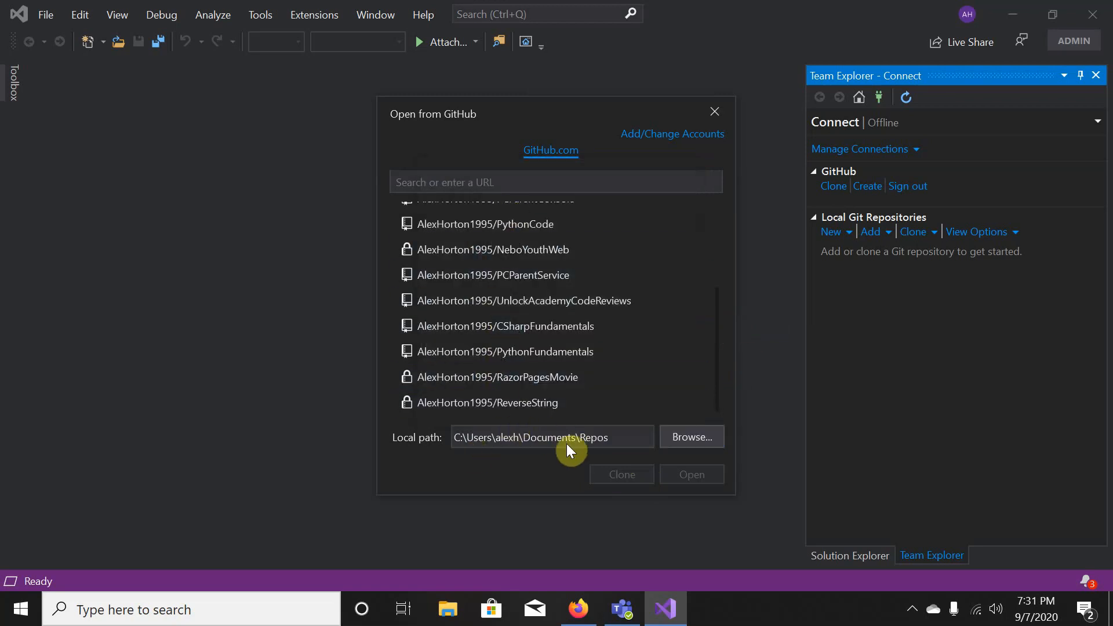
- Clone the CSharpFundamentals repository into C:\Users\alexh\Documents\Repos
{"action": "scroll", "coordinate": [539, 371], "scroll_direction": "up", "scroll_amount": 3}
{"action": "scroll", "coordinate": [544, 368], "scroll_direction": "down", "scroll_amount": 1}
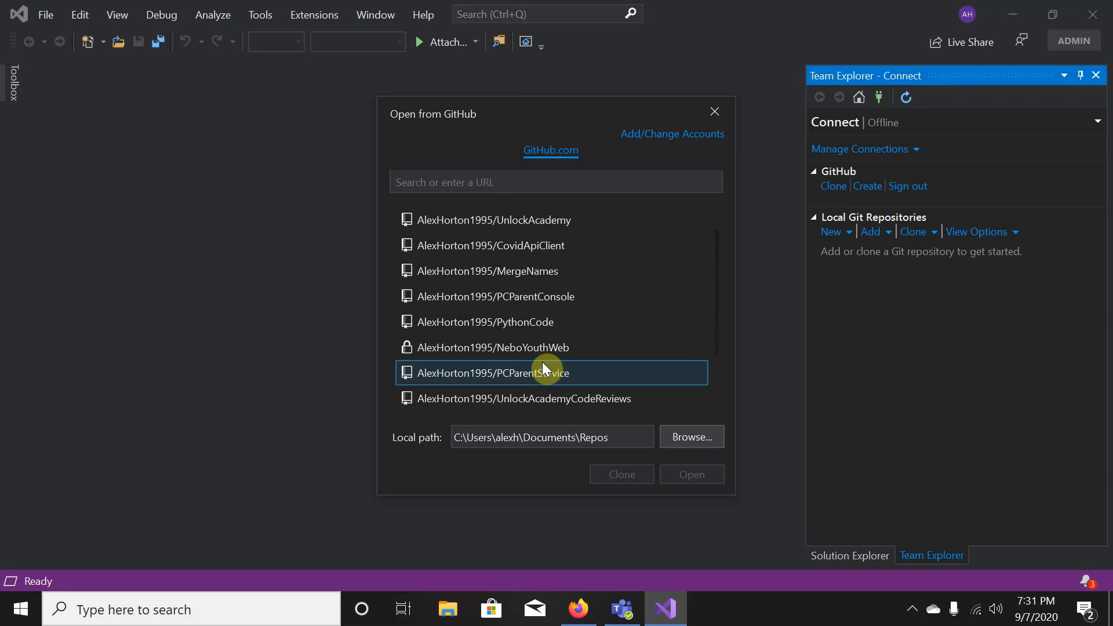
{"action": "scroll", "coordinate": [543, 364], "scroll_direction": "down", "scroll_amount": 3}
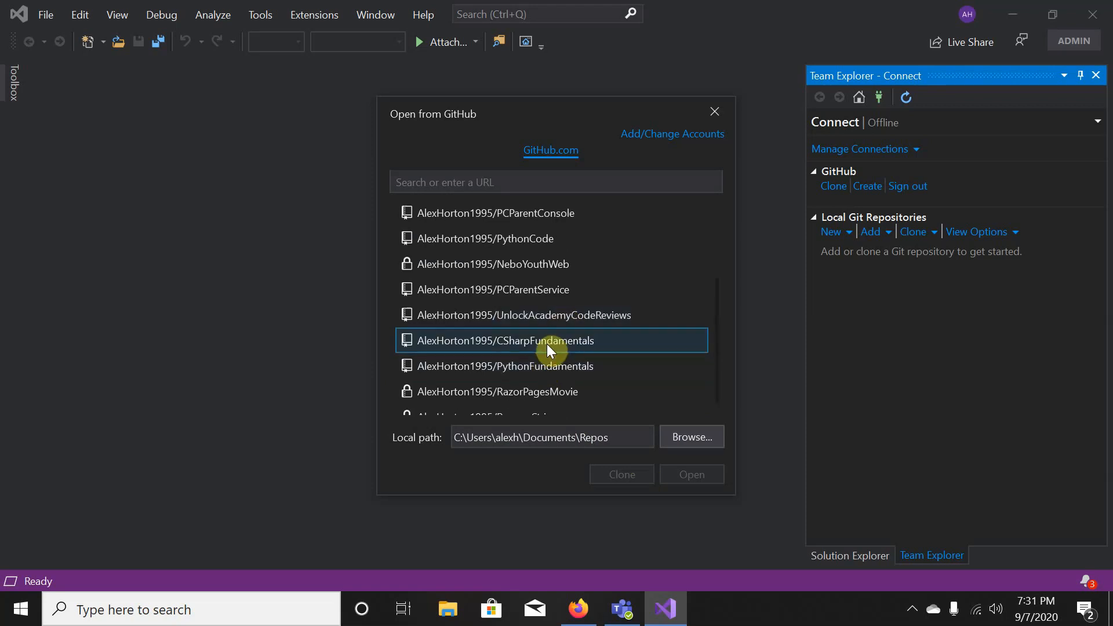
{"action": "left_click", "coordinate": [547, 343]}
{"action": "left_click", "coordinate": [632, 476]}
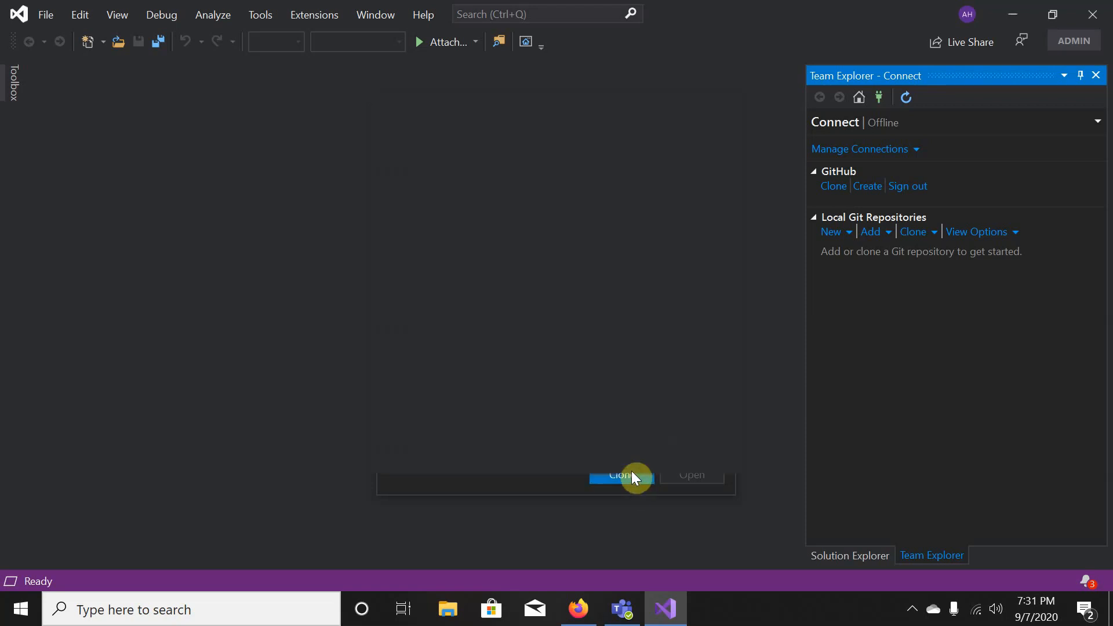
- Open File Explorer and browse Documents, Downloads and OneDrive's Documents folder
{"action": "left_click", "coordinate": [458, 610]}
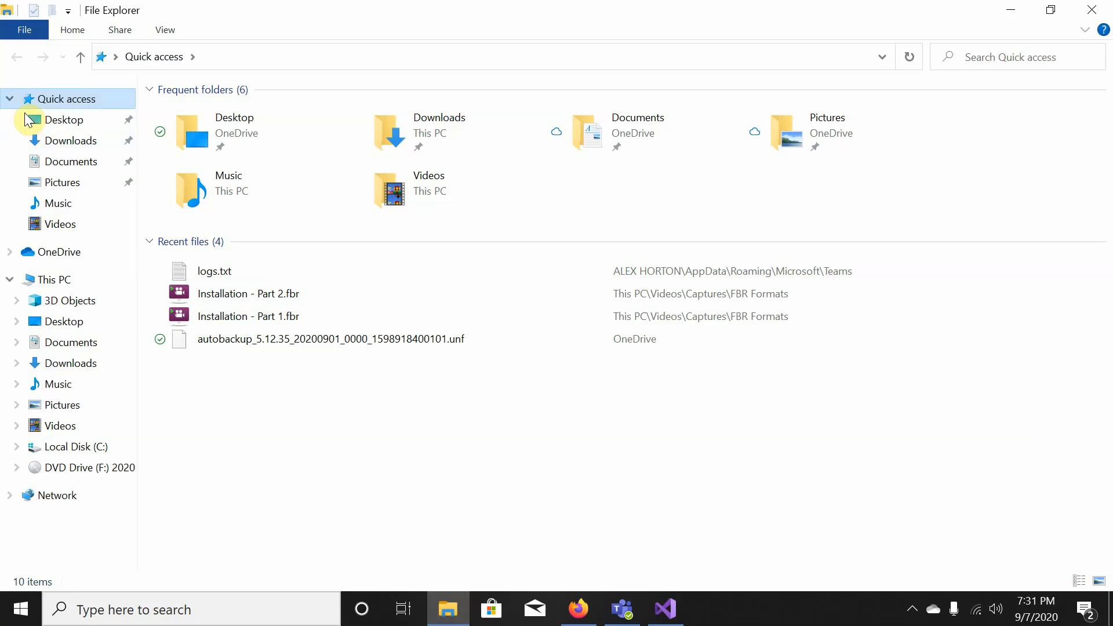
{"action": "left_click", "coordinate": [68, 161]}
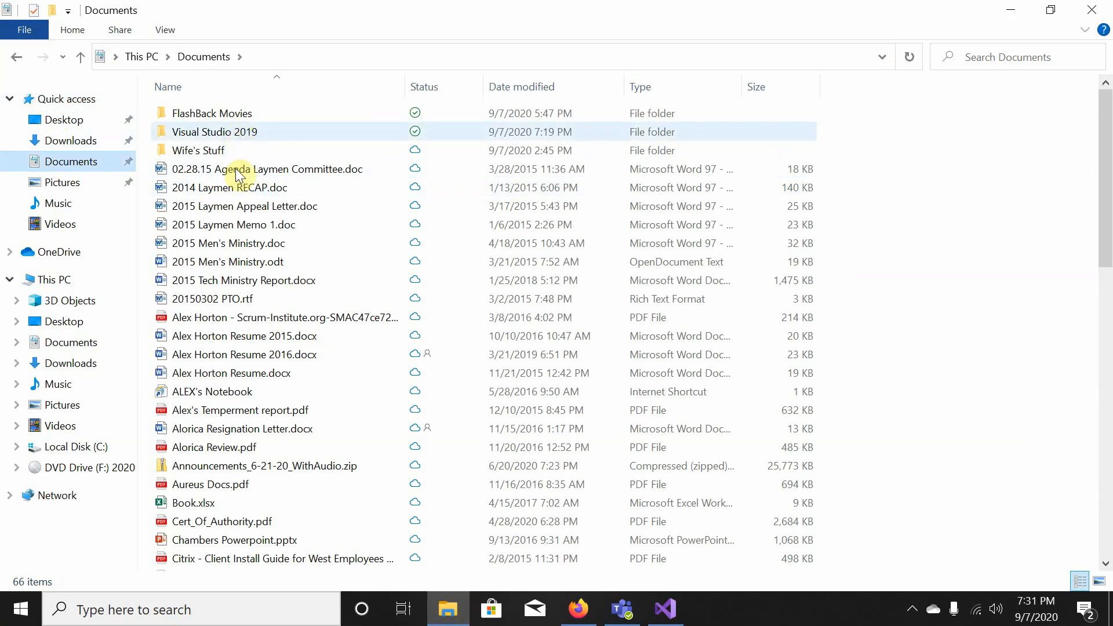
{"action": "scroll", "coordinate": [232, 174], "scroll_direction": "down", "scroll_amount": 1}
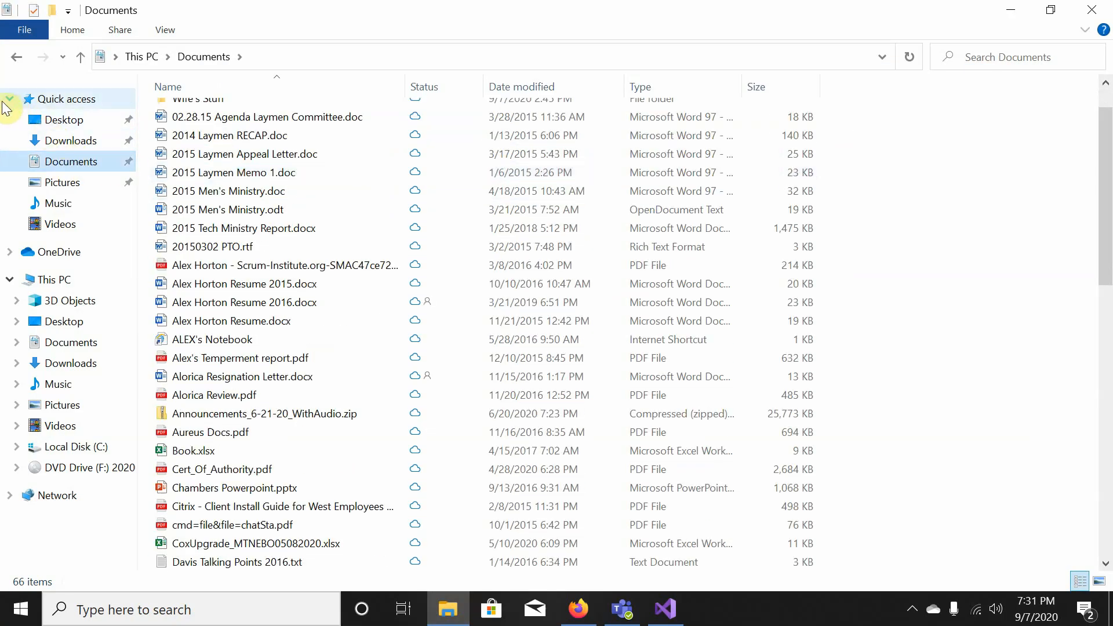
{"action": "left_click", "coordinate": [67, 141]}
{"action": "left_click", "coordinate": [70, 165]}
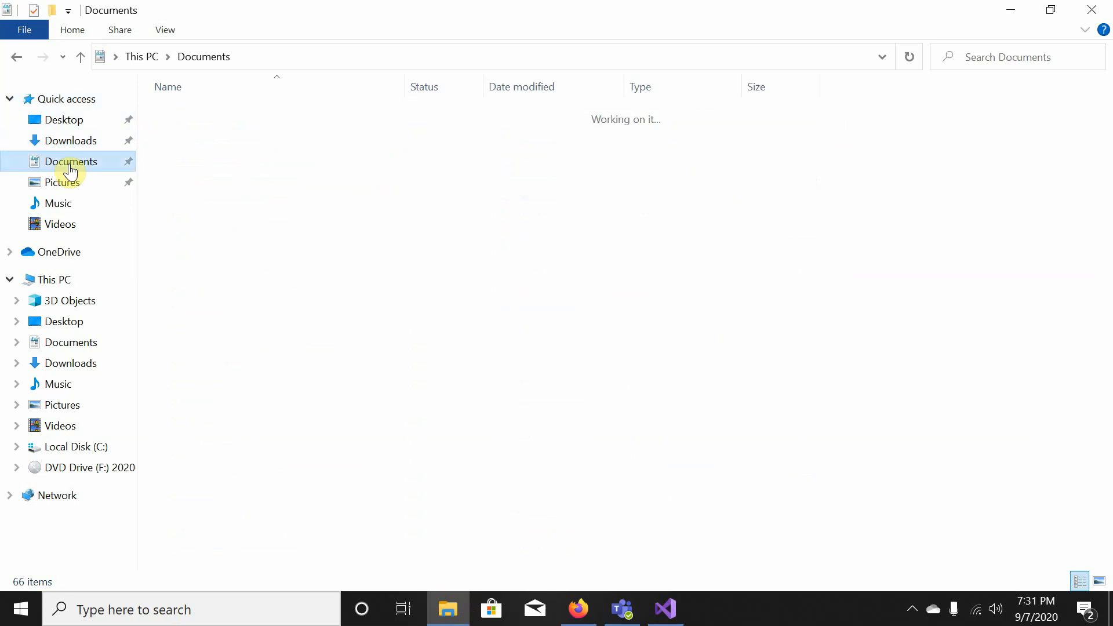
{"action": "scroll", "coordinate": [276, 168], "scroll_direction": "down", "scroll_amount": 12}
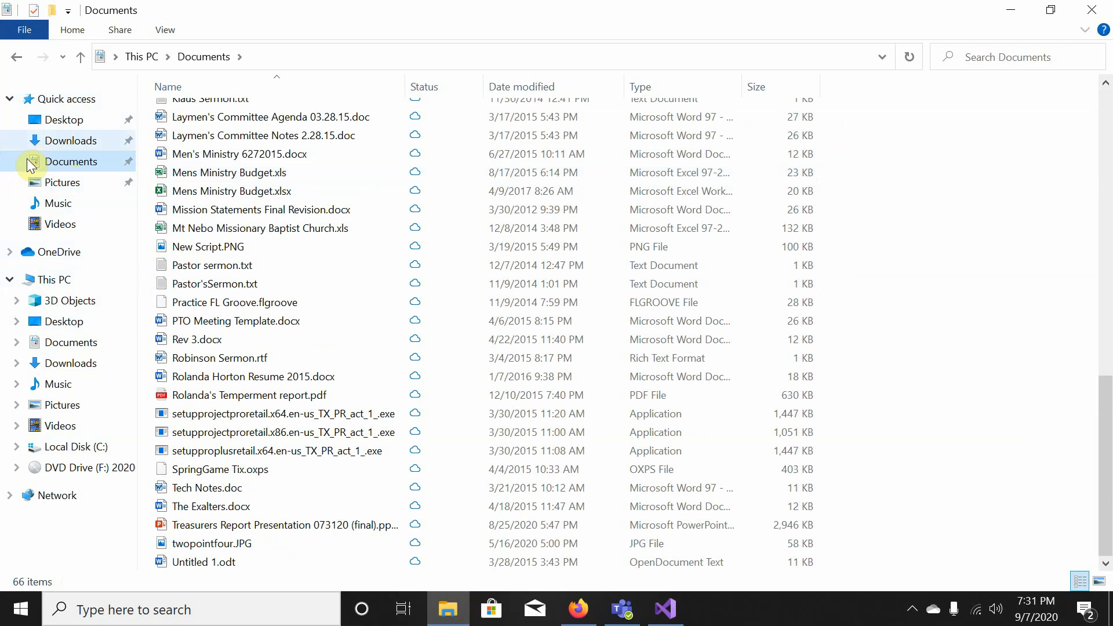
{"action": "left_click", "coordinate": [10, 254]}
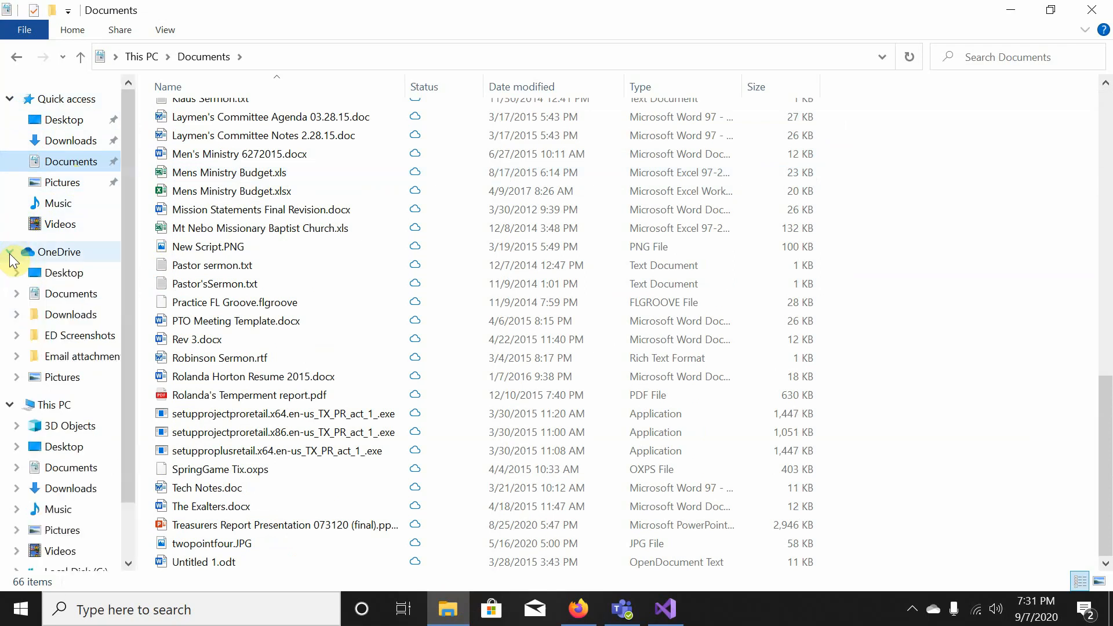
{"action": "left_click", "coordinate": [55, 294]}
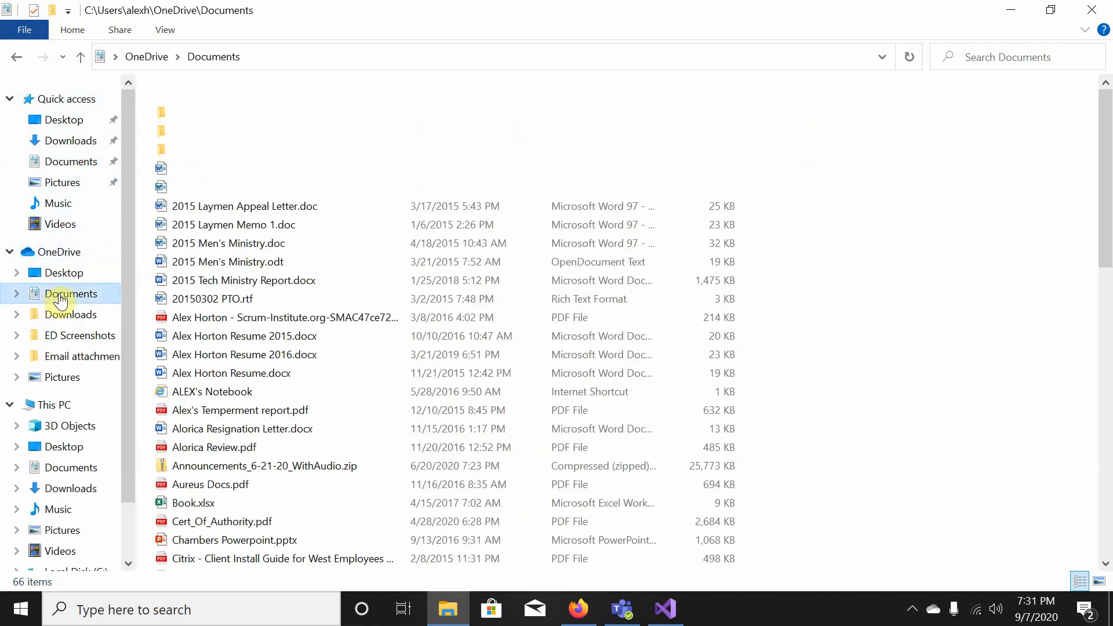
{"action": "left_click", "coordinate": [98, 165]}
- Check the Documents folder's properties, then show This PC's seven folders and Local Disk (C:)
{"action": "right_click", "coordinate": [86, 157]}
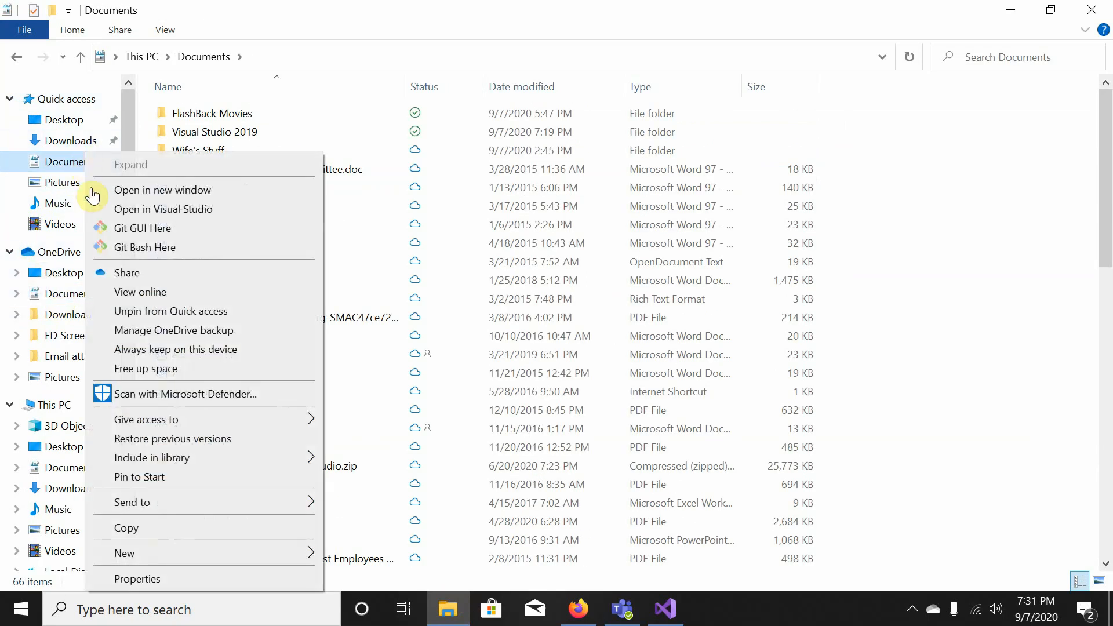
{"action": "left_click", "coordinate": [150, 579]}
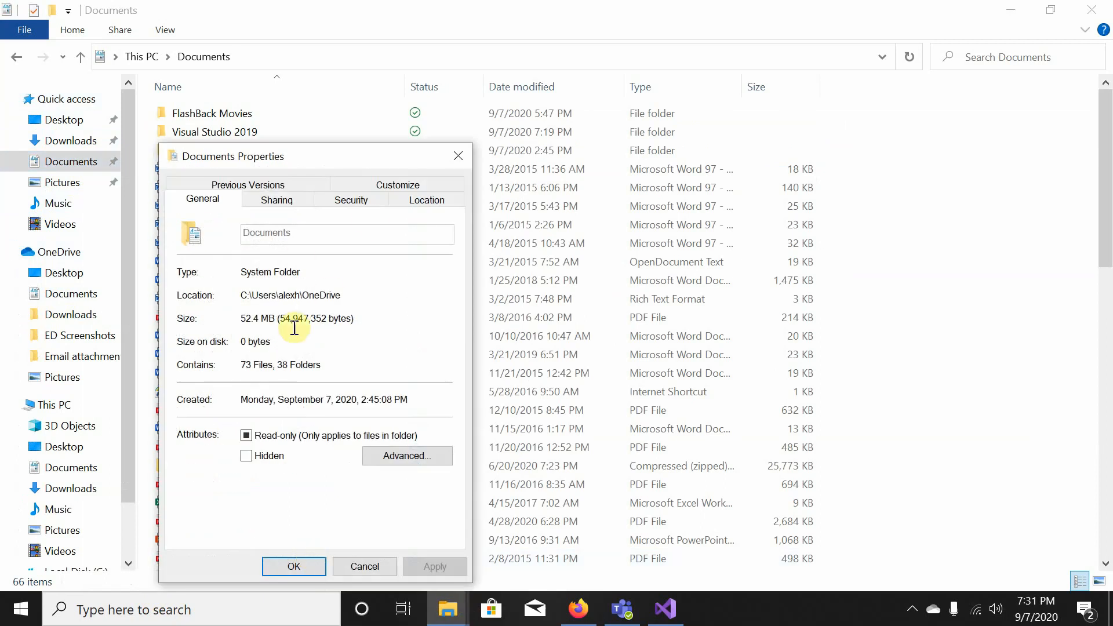
{"action": "left_click", "coordinate": [365, 567]}
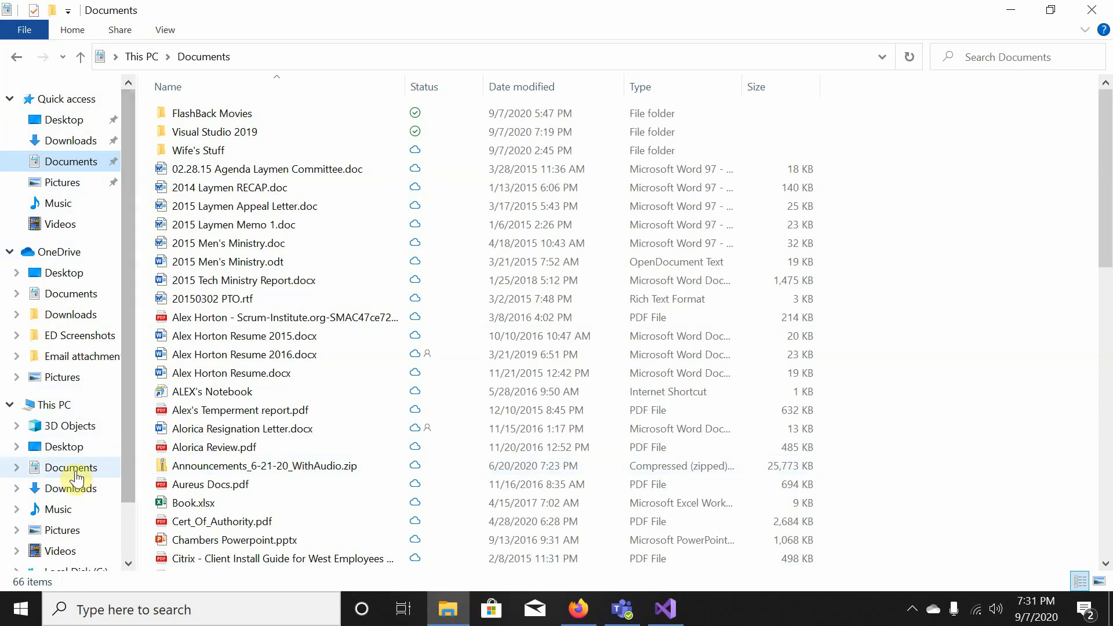
{"action": "left_click", "coordinate": [74, 472]}
{"action": "left_click", "coordinate": [16, 468]}
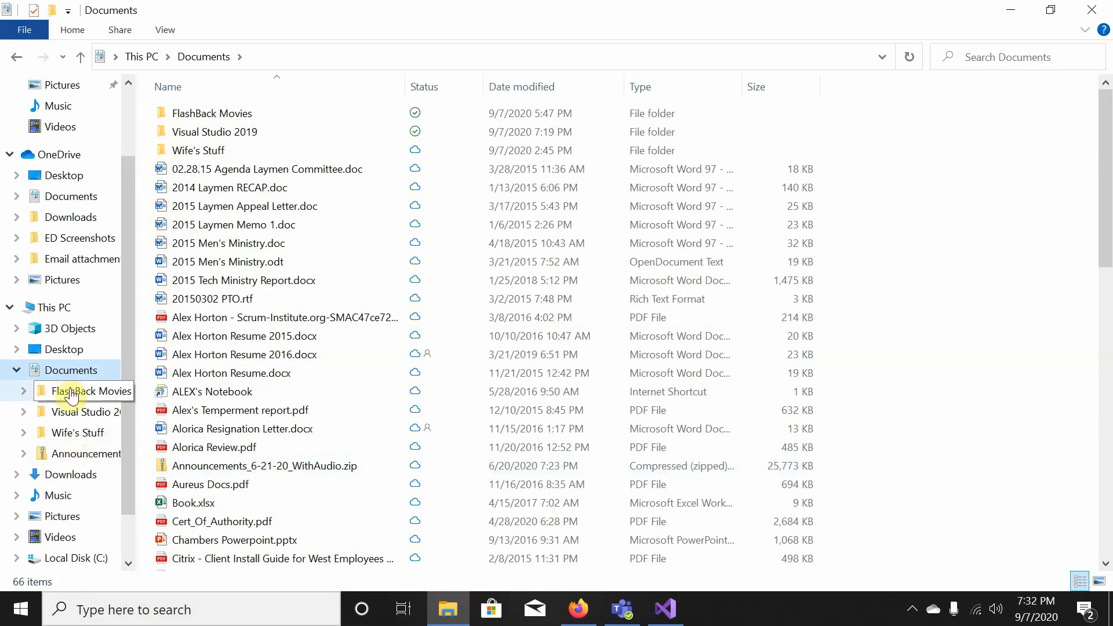
{"action": "left_click", "coordinate": [55, 307]}
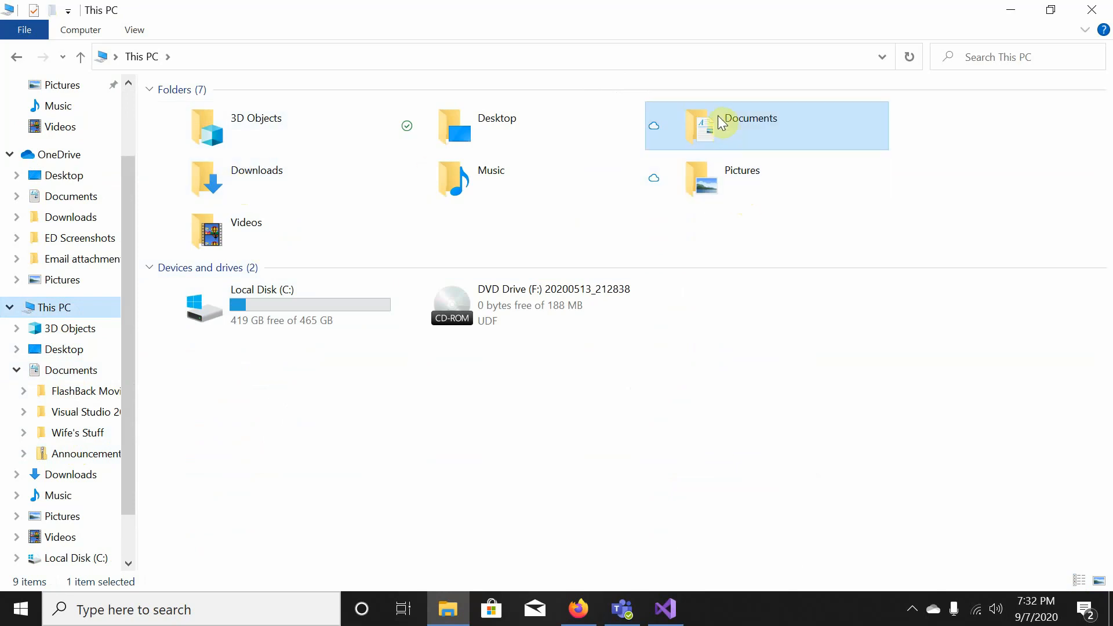
- Go to C:\Users\<user>\Documents and delete the stray CSharpFundamentals folder
{"action": "double_click", "coordinate": [254, 310]}
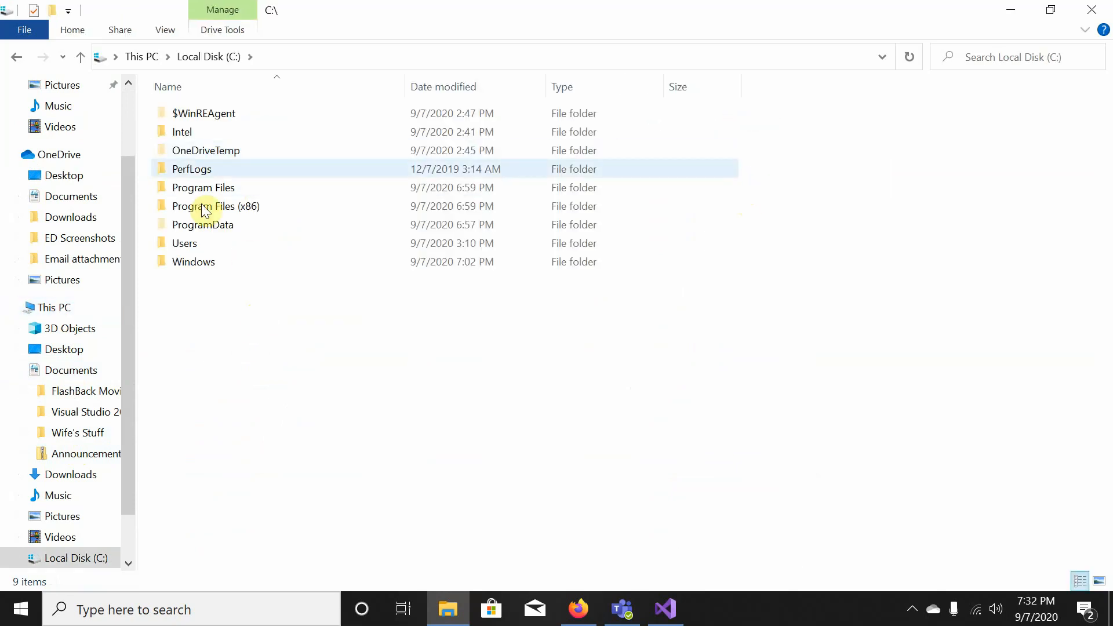
{"action": "double_click", "coordinate": [186, 243]}
{"action": "double_click", "coordinate": [187, 113]}
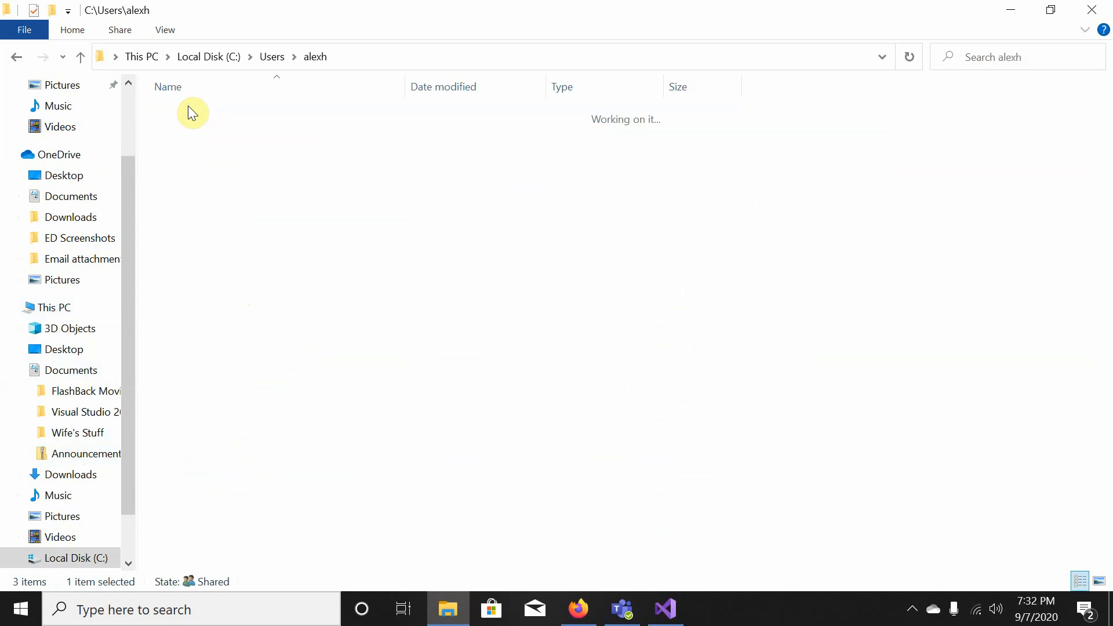
{"action": "double_click", "coordinate": [194, 187]}
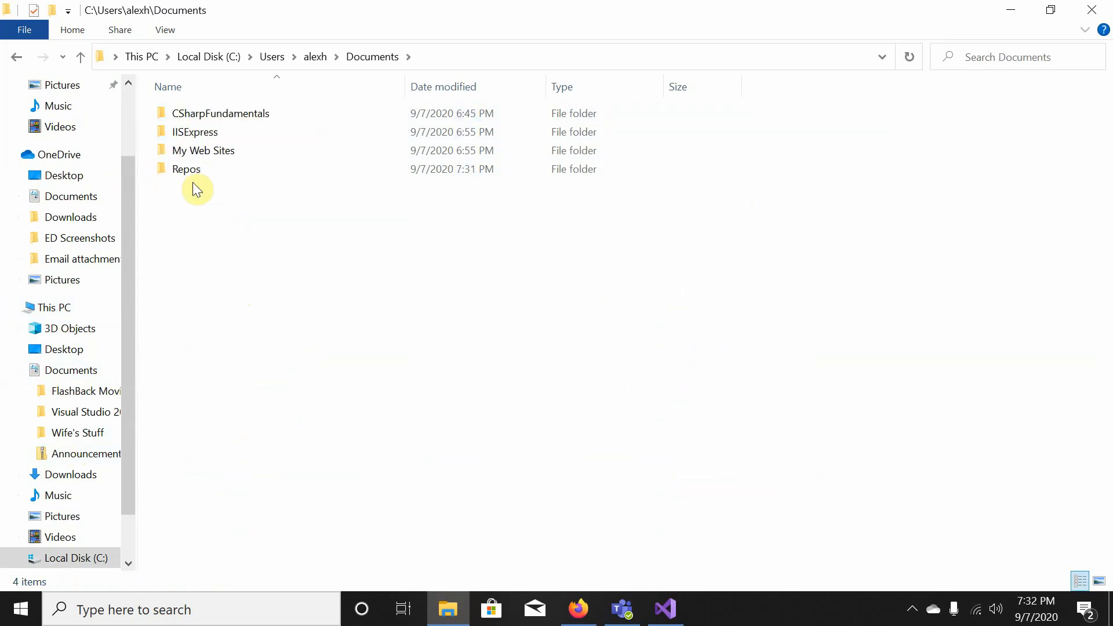
{"action": "right_click", "coordinate": [198, 117]}
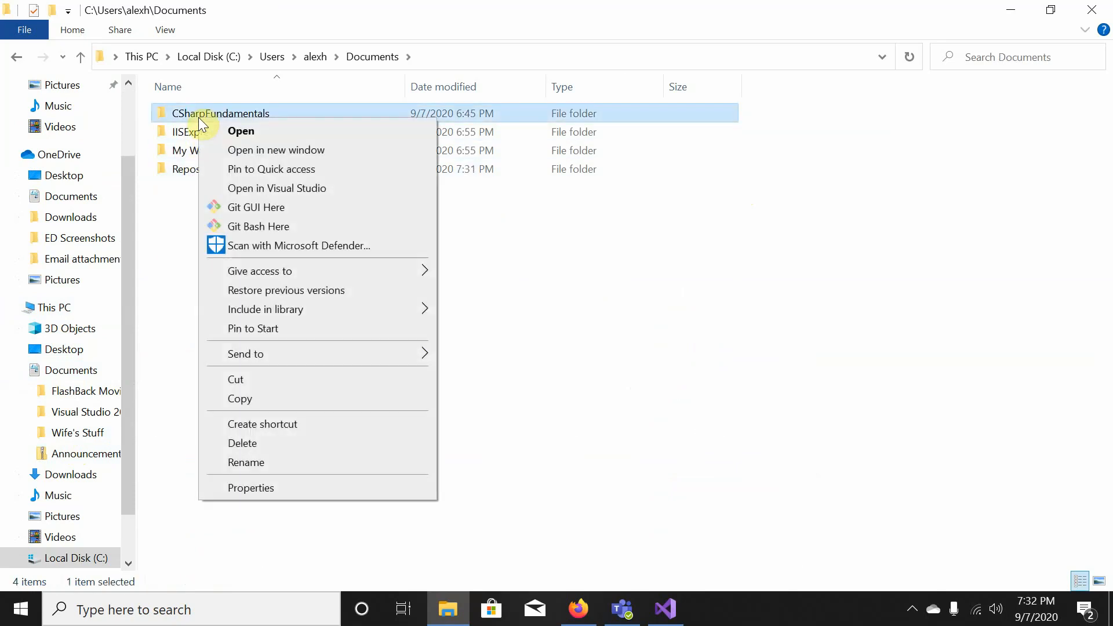
{"action": "left_click", "coordinate": [241, 444]}
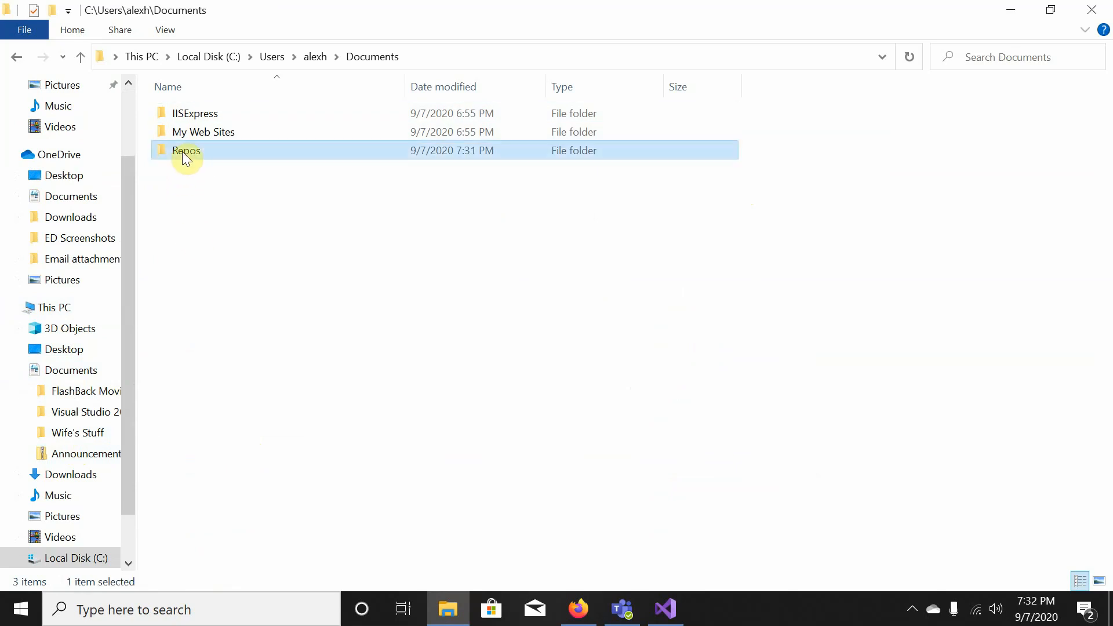
- Check the cloned copy under Repos in the GitHub account folder, then close File Explorer
{"action": "double_click", "coordinate": [182, 152]}
{"action": "double_click", "coordinate": [178, 114]}
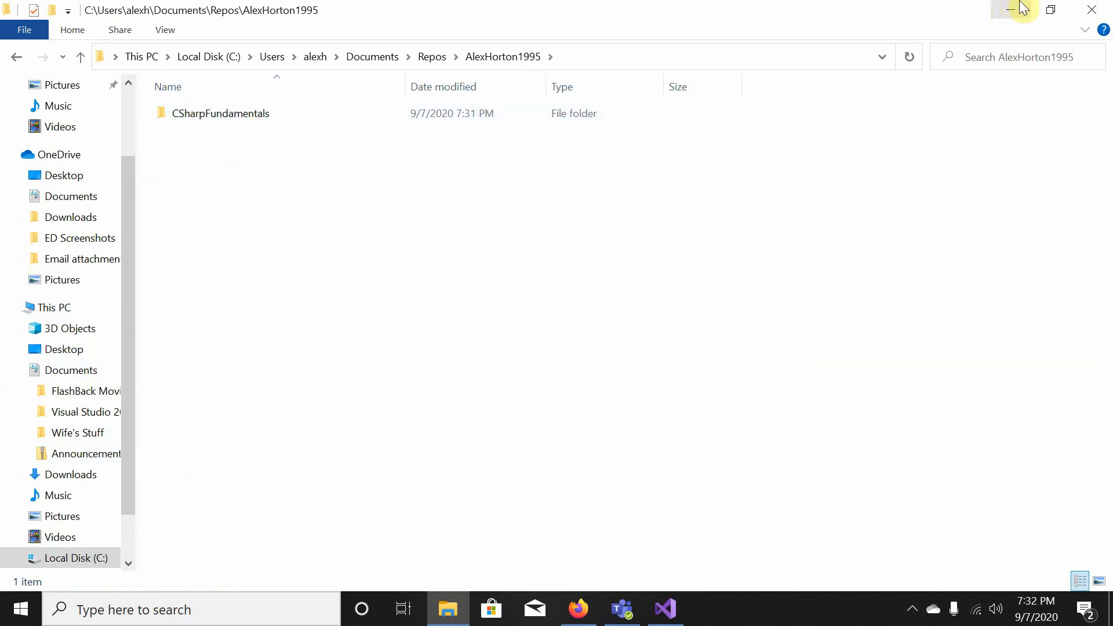
{"action": "left_click", "coordinate": [1092, 10]}
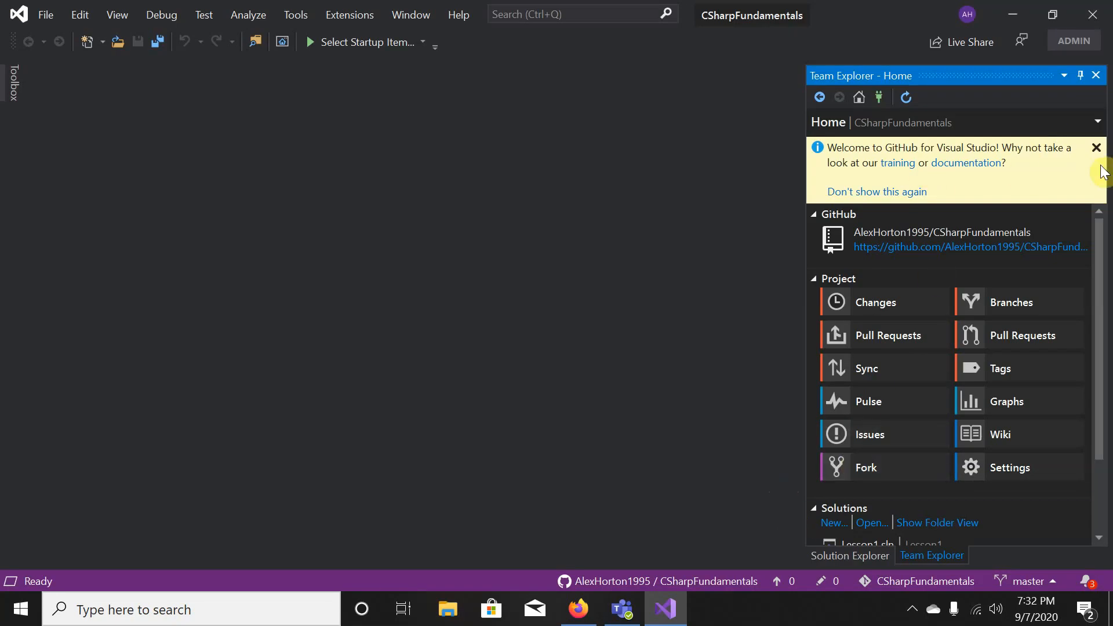
- Close the yellow GitHub banner and review the five solutions listed in Team Explorer Home
{"action": "left_click", "coordinate": [1098, 150]}
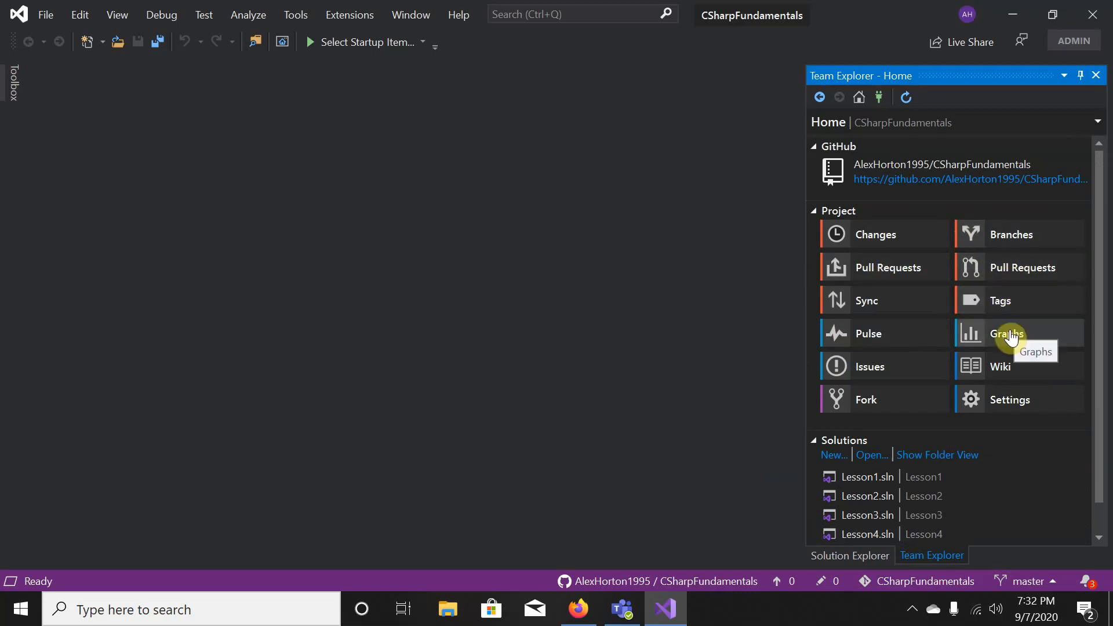
{"action": "scroll", "coordinate": [980, 443], "scroll_direction": "down", "scroll_amount": 1}
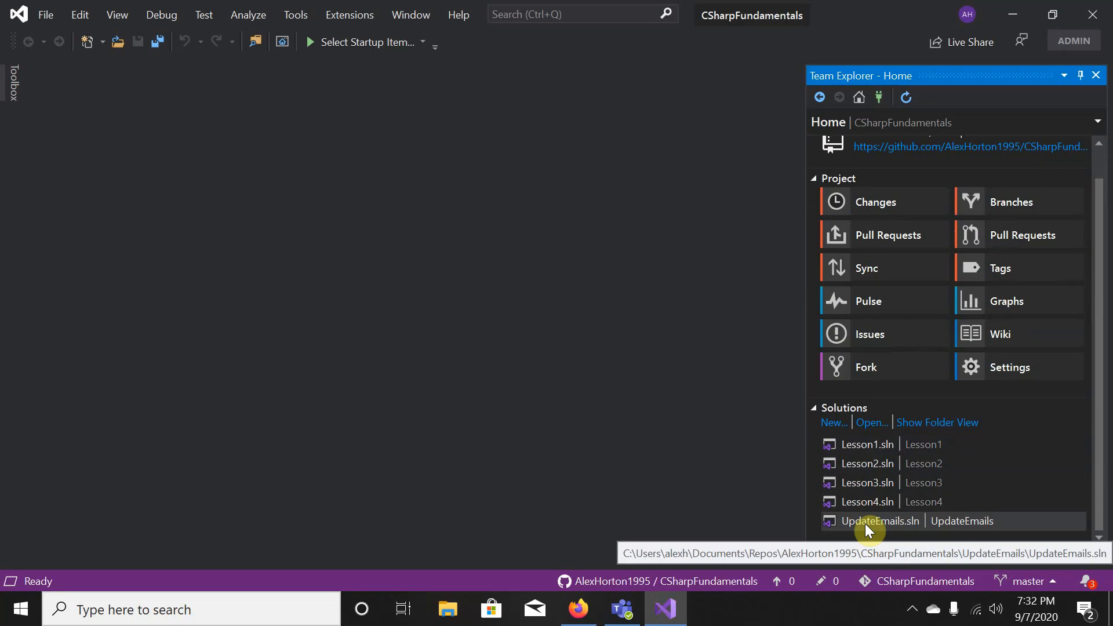
{"action": "scroll", "coordinate": [1028, 433], "scroll_direction": "up", "scroll_amount": 2}
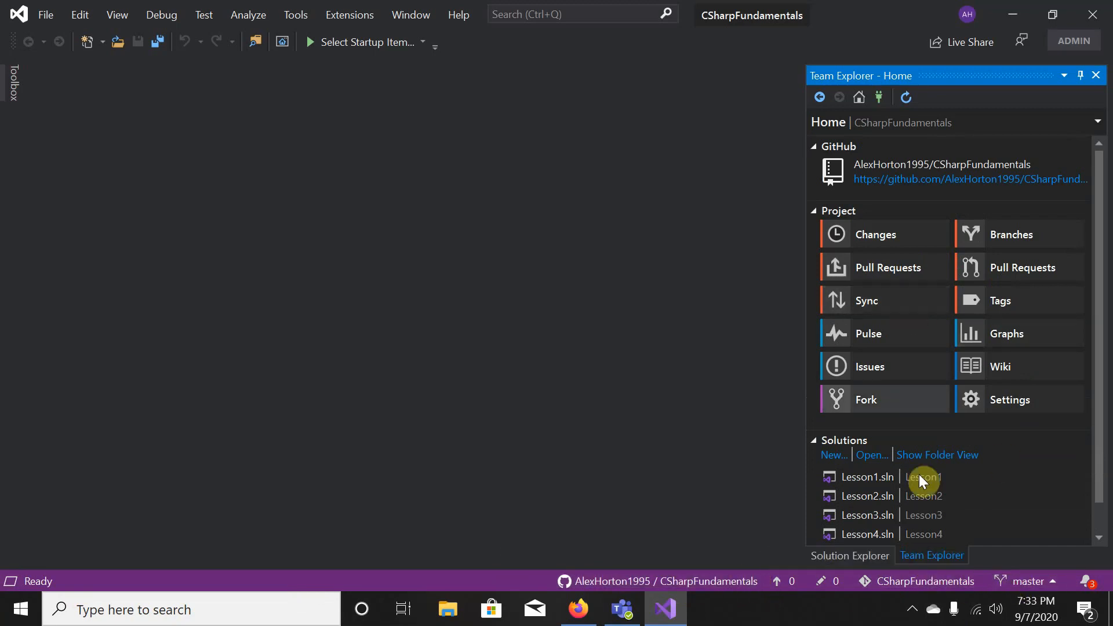
{"action": "scroll", "coordinate": [949, 492], "scroll_direction": "down", "scroll_amount": 1}
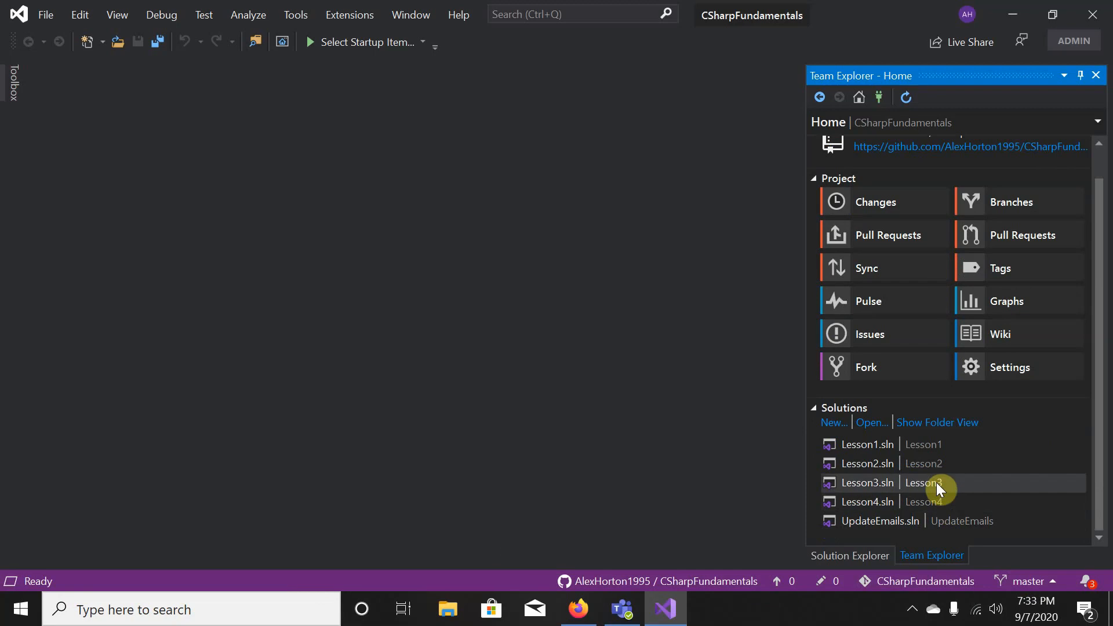
- Open Lesson1.sln and show all Lesson1 project files, including bin and obj, in Solution Explorer
{"action": "double_click", "coordinate": [880, 451]}
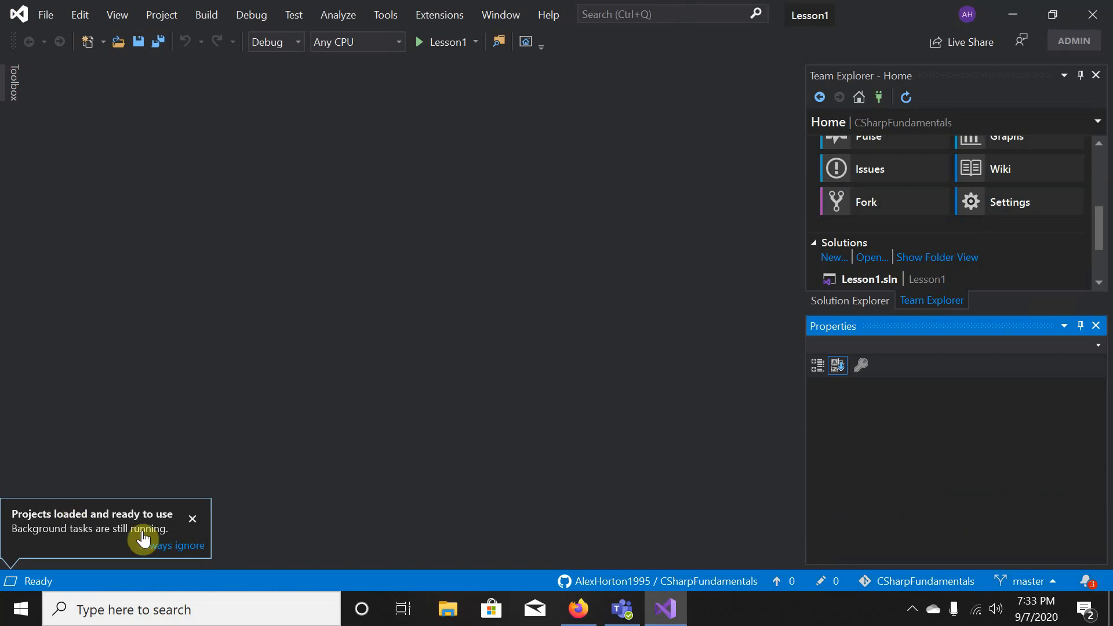
{"action": "left_click", "coordinate": [192, 519]}
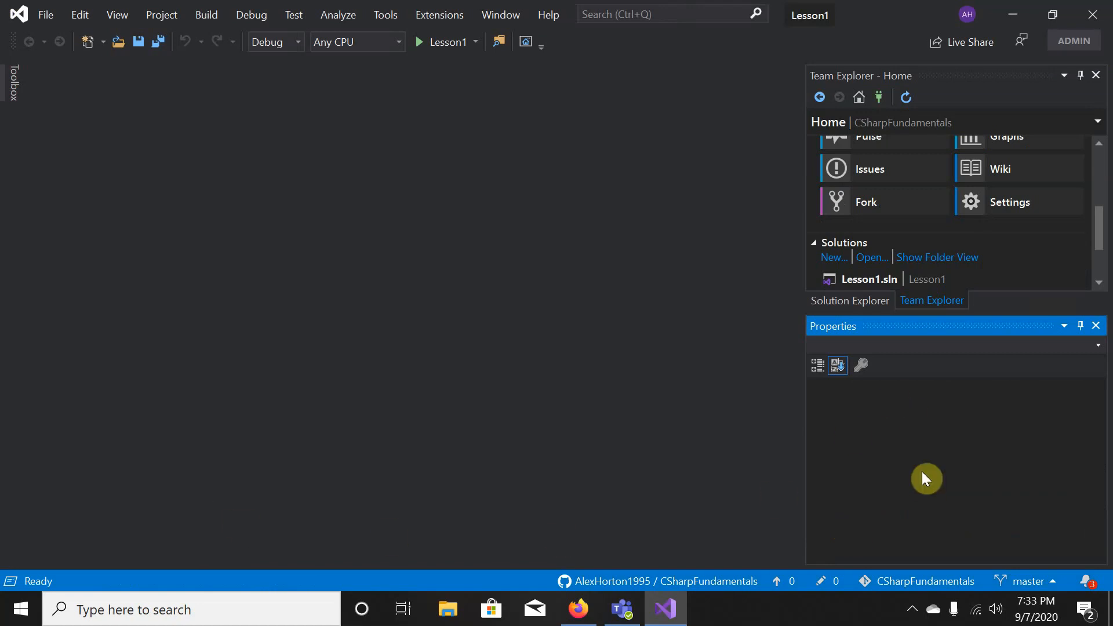
{"action": "left_click", "coordinate": [879, 306]}
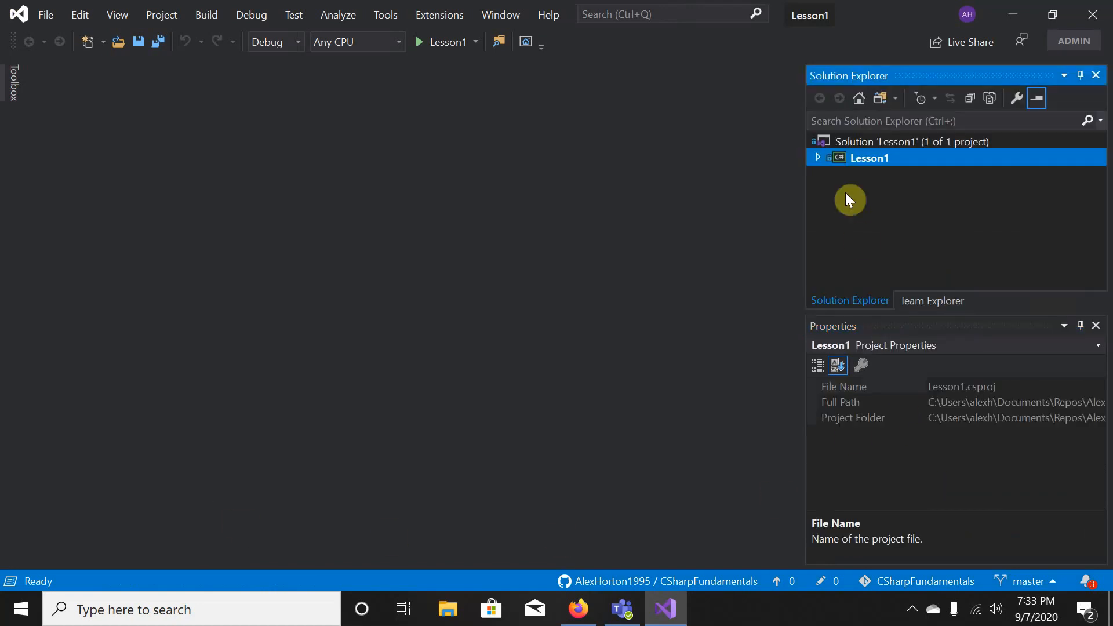
{"action": "left_click", "coordinate": [989, 98]}
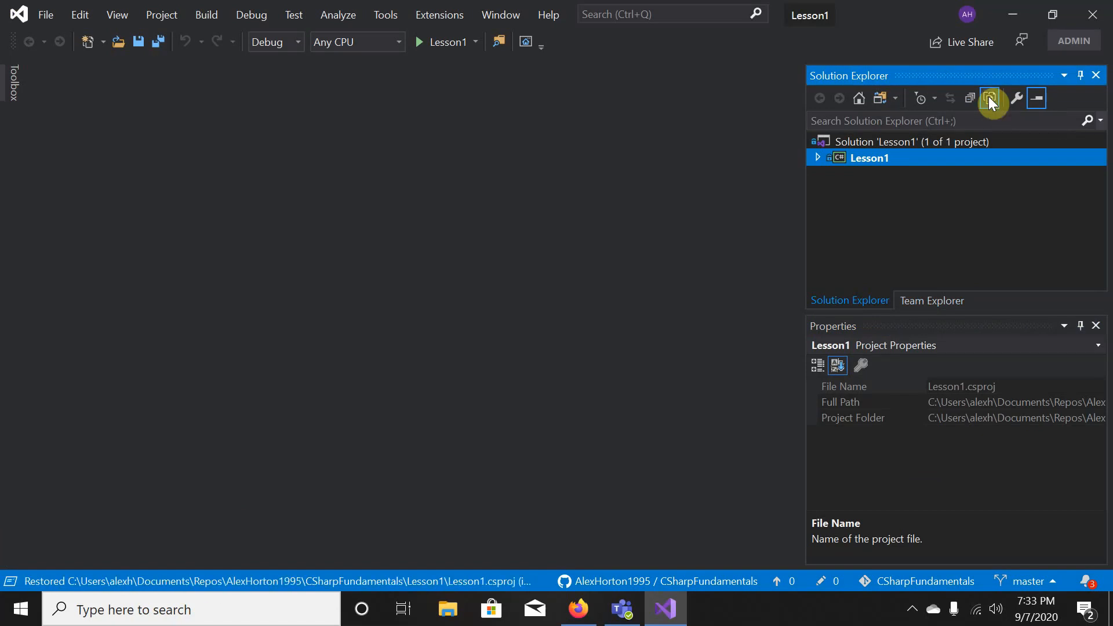
{"action": "left_click", "coordinate": [817, 159]}
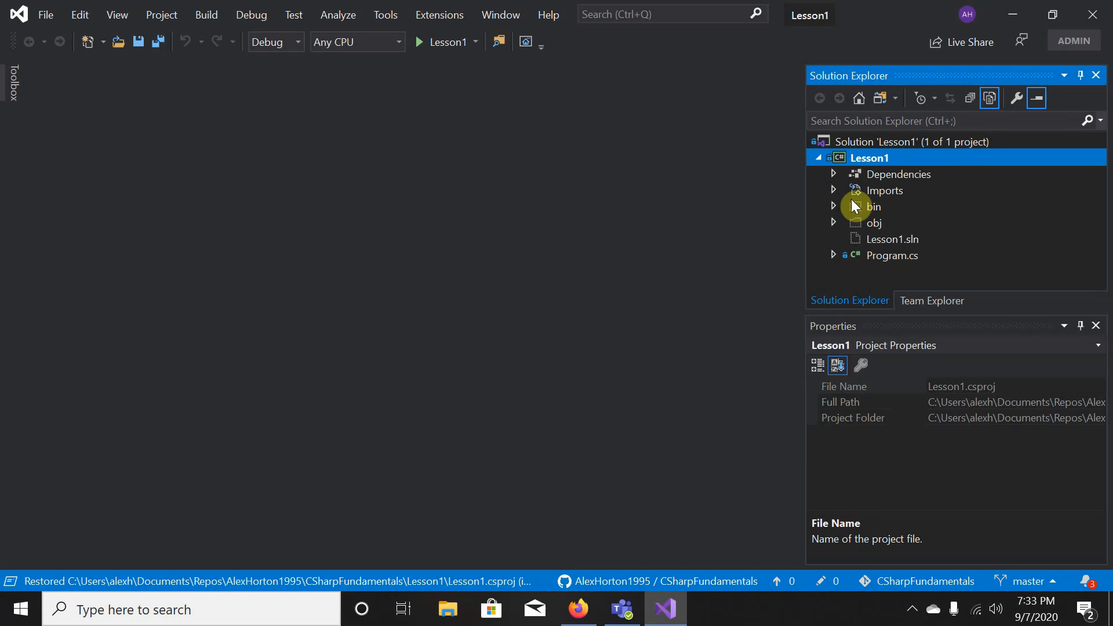
{"action": "left_click", "coordinate": [881, 259]}
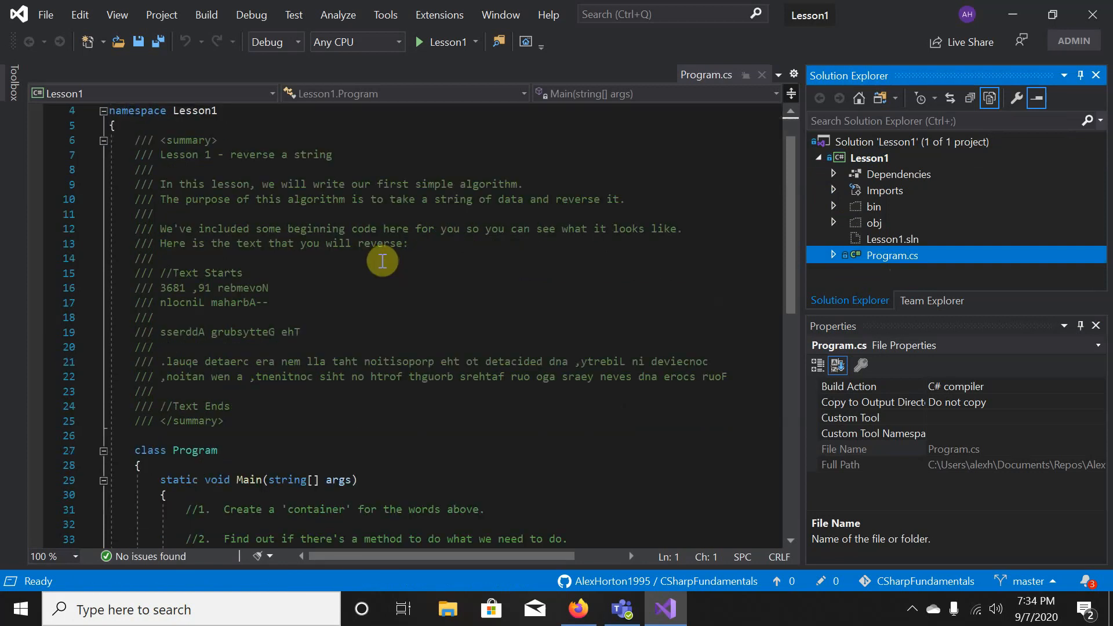
{"action": "left_click", "coordinate": [762, 75]}
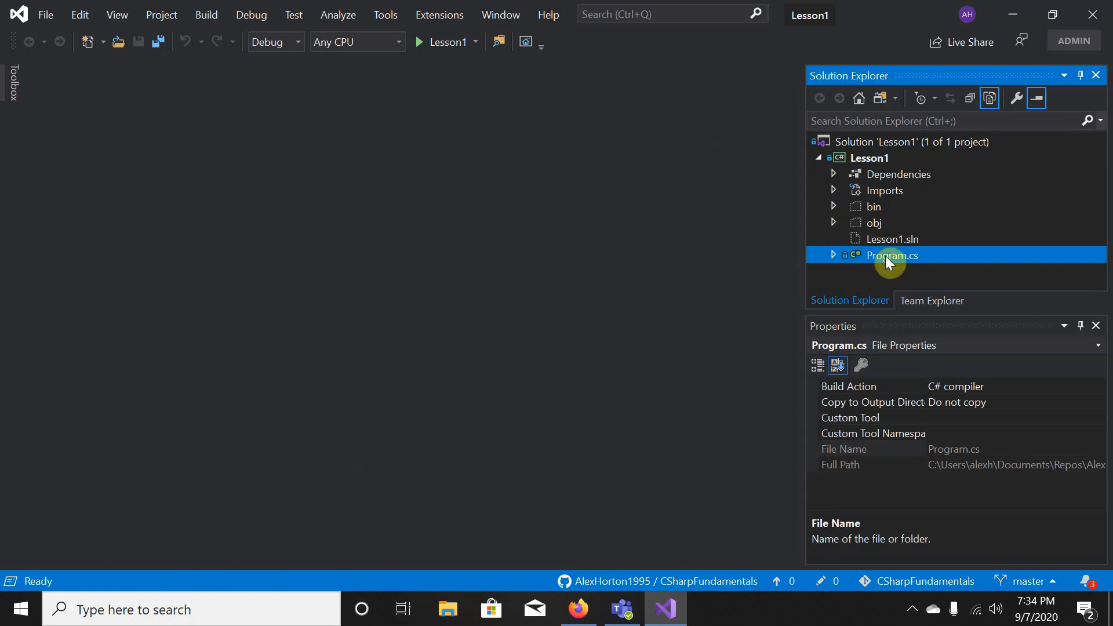
- Open Lesson1's Program.cs in the editor and look through its contents
{"action": "double_click", "coordinate": [885, 256]}
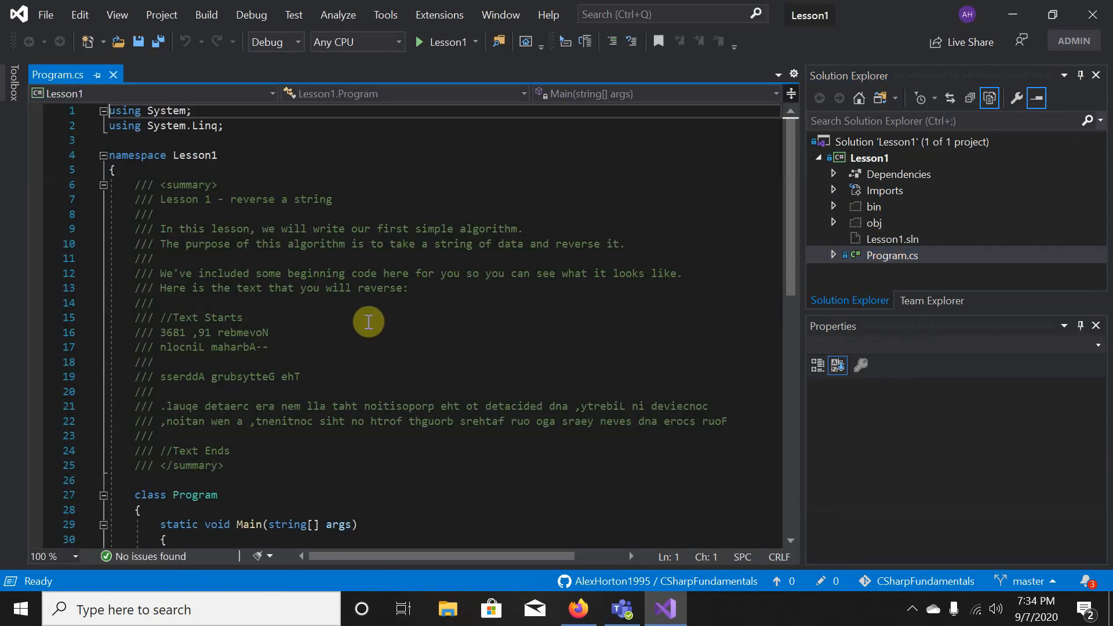
{"action": "scroll", "coordinate": [368, 322], "scroll_direction": "down", "scroll_amount": 1}
{"action": "scroll", "coordinate": [368, 322], "scroll_direction": "up", "scroll_amount": 1}
{"action": "scroll", "coordinate": [369, 321], "scroll_direction": "down", "scroll_amount": 7}
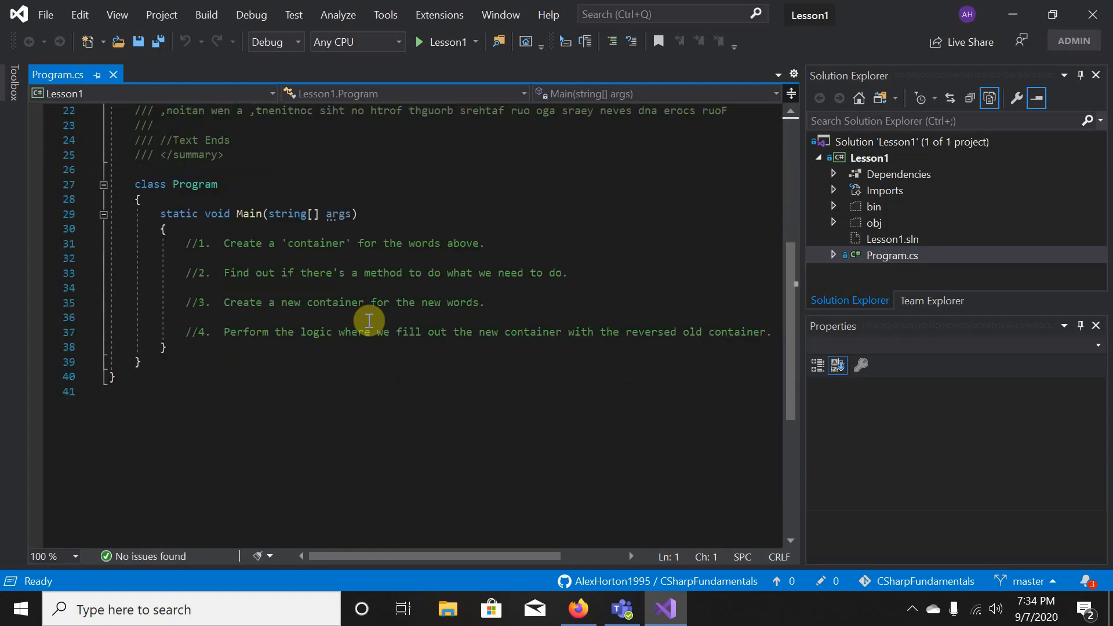
{"action": "scroll", "coordinate": [369, 320], "scroll_direction": "up", "scroll_amount": 7}
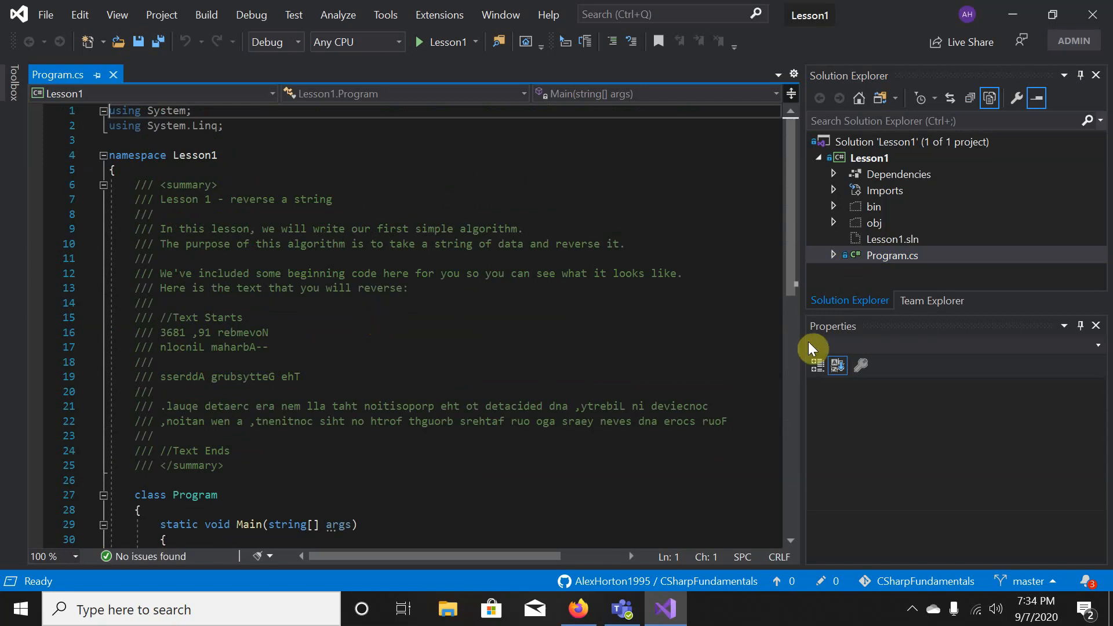
- Widen the code editor, zoom to 133%, and select the reversed sample text lines
{"action": "left_click_drag", "start_coordinate": [804, 348], "coordinate": [908, 354]}
{"action": "scroll", "coordinate": [569, 308], "scroll_direction": "up", "scroll_amount": 3}
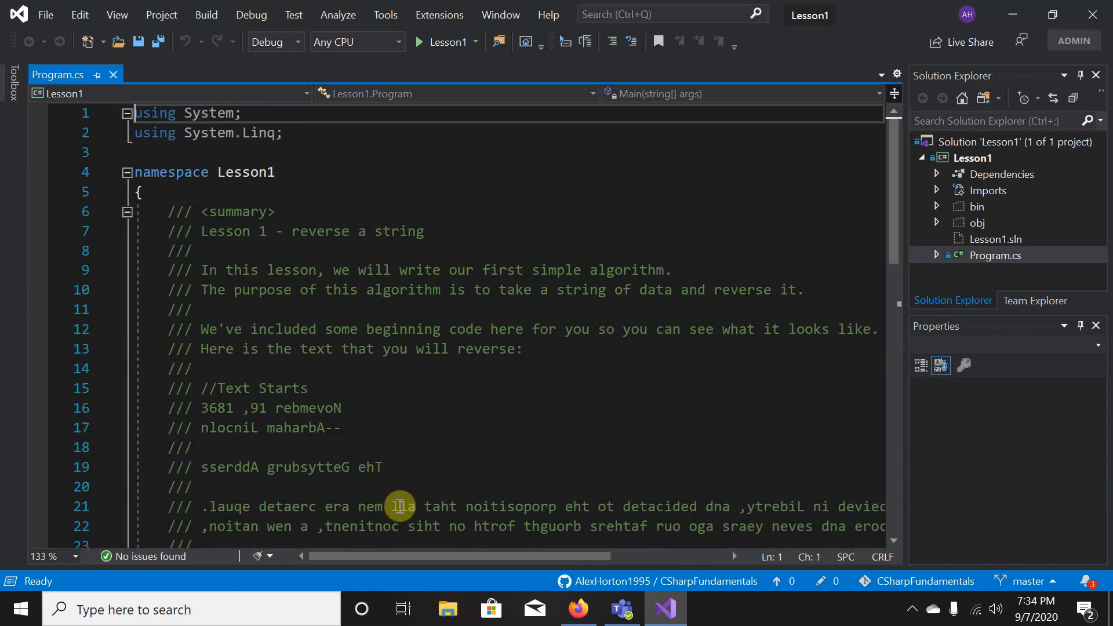
{"action": "mouse_move", "coordinate": [467, 561]}
{"action": "left_mouse_down"}
{"action": "mouse_move", "coordinate": [576, 559]}
{"action": "mouse_move", "coordinate": [477, 559]}
{"action": "left_mouse_up"}
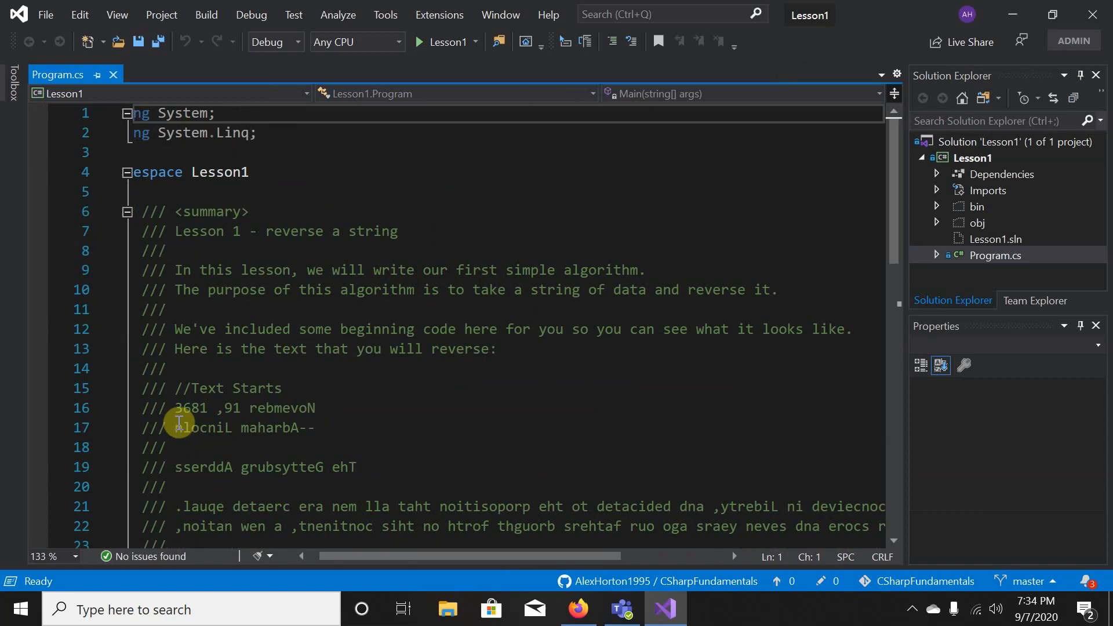
{"action": "left_click_drag", "start_coordinate": [176, 408], "coordinate": [265, 503]}
{"action": "left_click", "coordinate": [457, 395]}
{"action": "scroll", "coordinate": [456, 394], "scroll_direction": "down", "scroll_amount": 7}
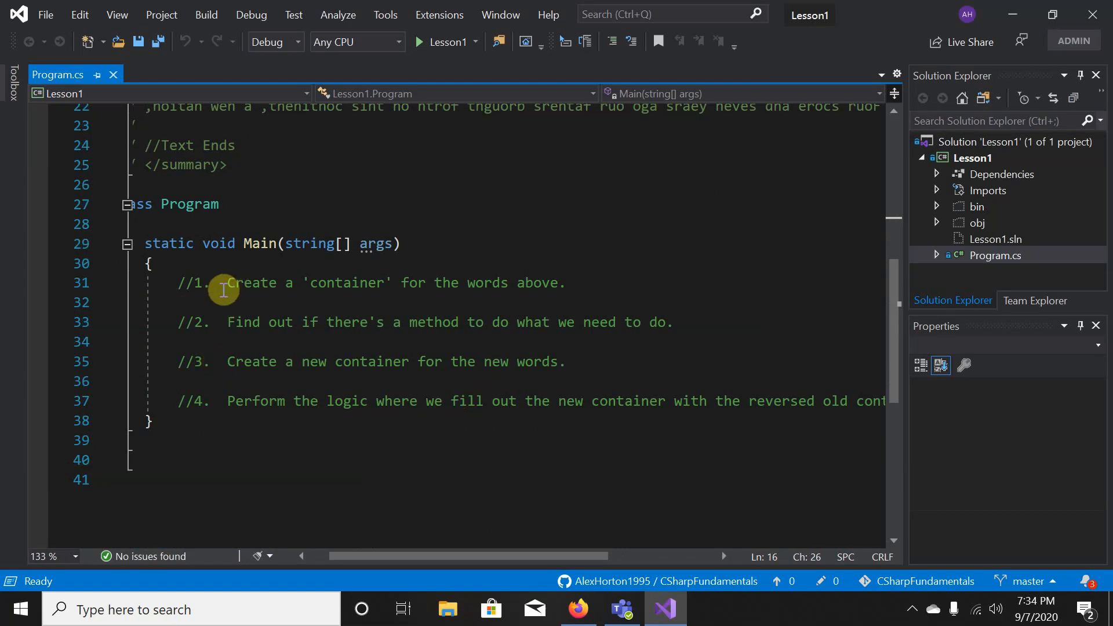
{"action": "left_click_drag", "start_coordinate": [219, 282], "coordinate": [567, 282]}
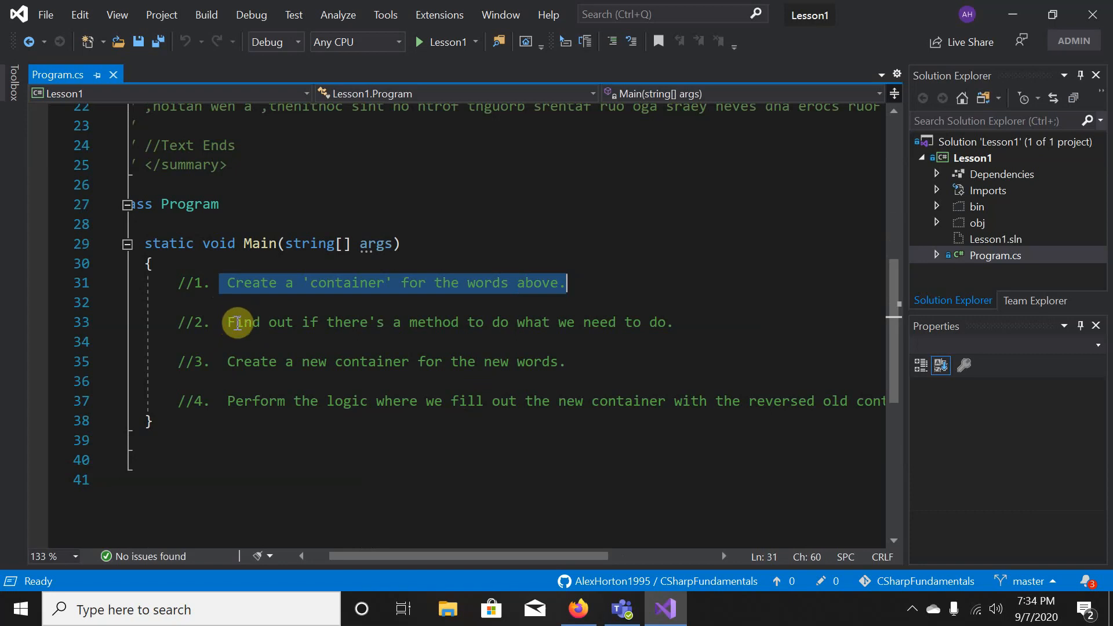
{"action": "left_click_drag", "start_coordinate": [227, 322], "coordinate": [667, 321]}
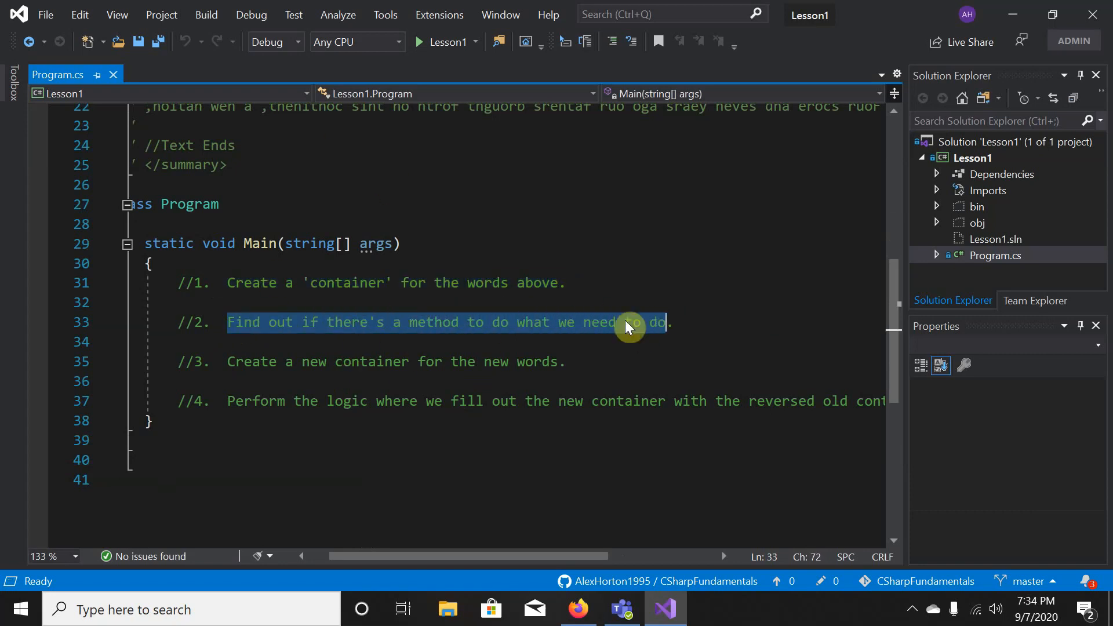
{"action": "left_click", "coordinate": [231, 361]}
{"action": "left_click_drag", "start_coordinate": [239, 361], "coordinate": [570, 357]}
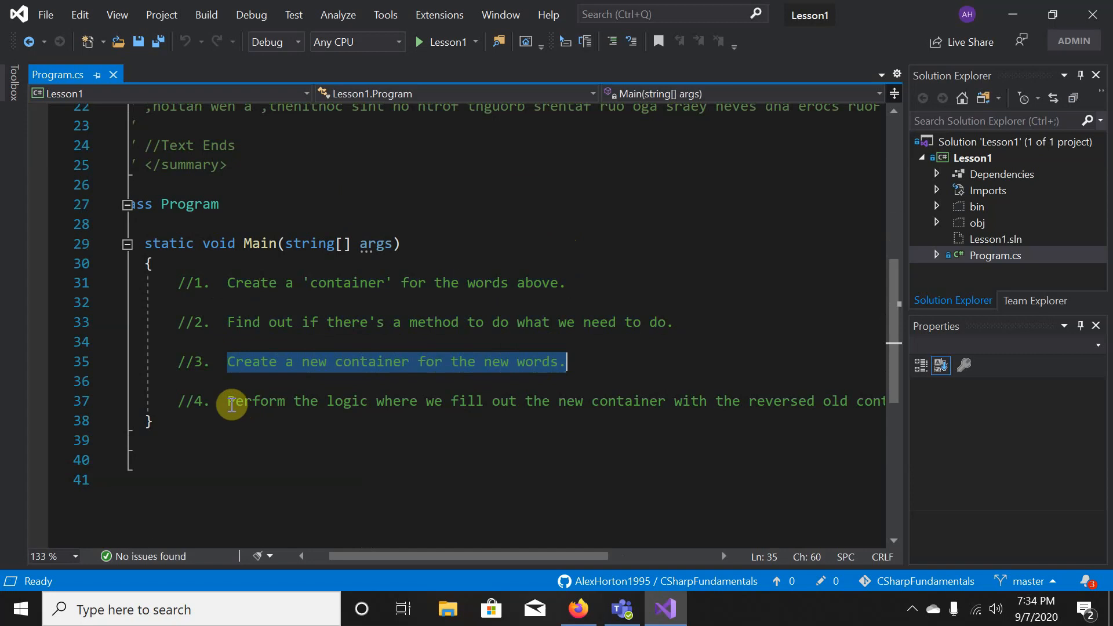
{"action": "left_click_drag", "start_coordinate": [232, 402], "coordinate": [941, 402]}
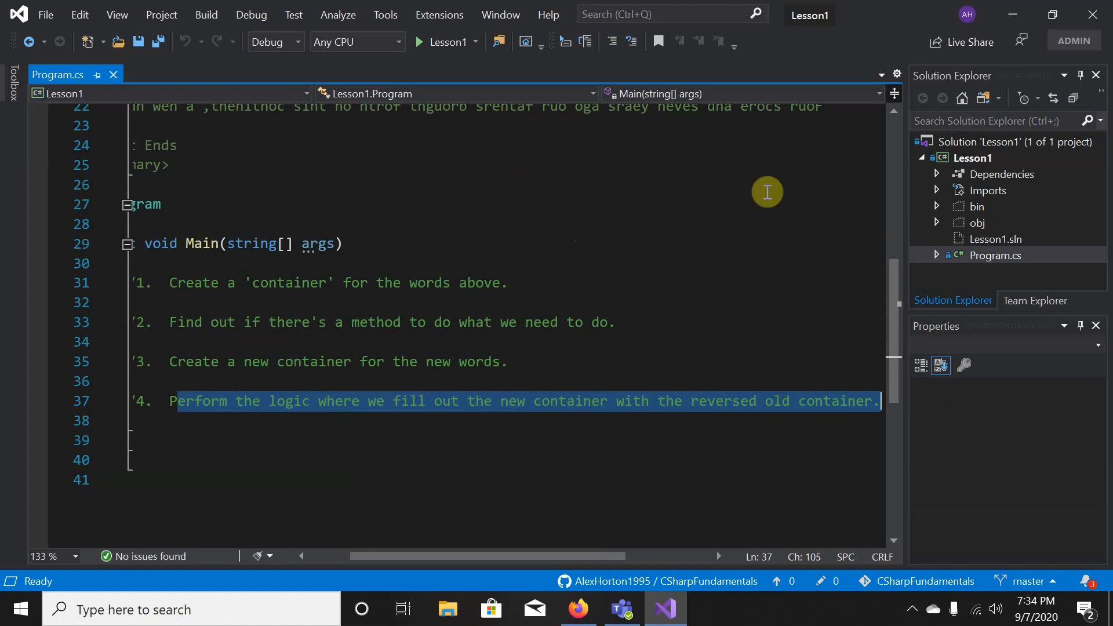
{"action": "left_click", "coordinate": [823, 318]}
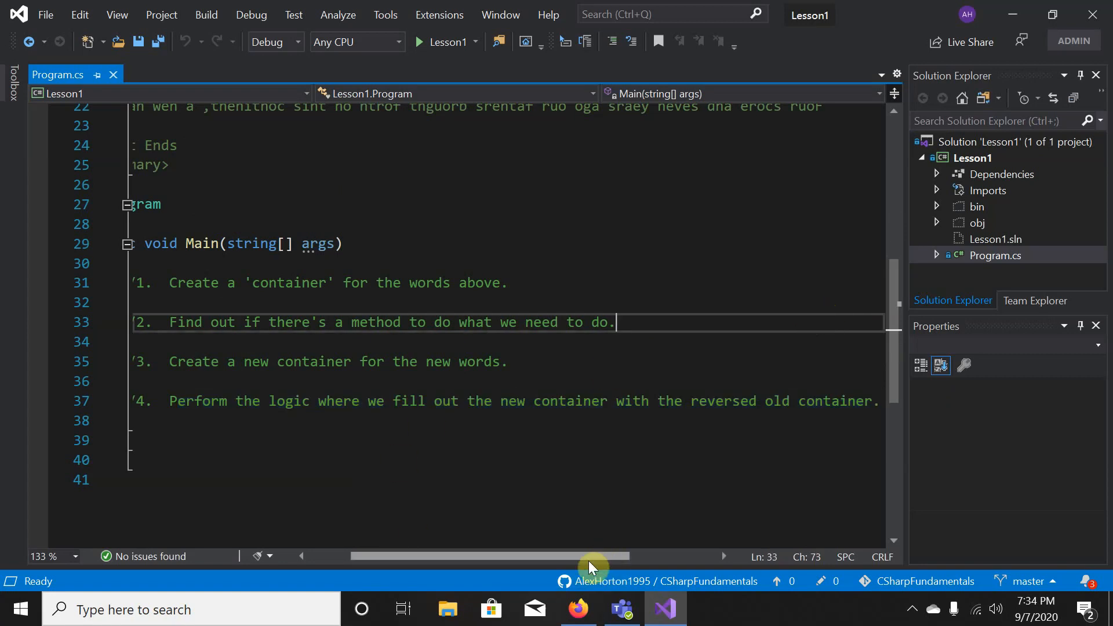
{"action": "left_click_drag", "start_coordinate": [589, 560], "coordinate": [445, 577]}
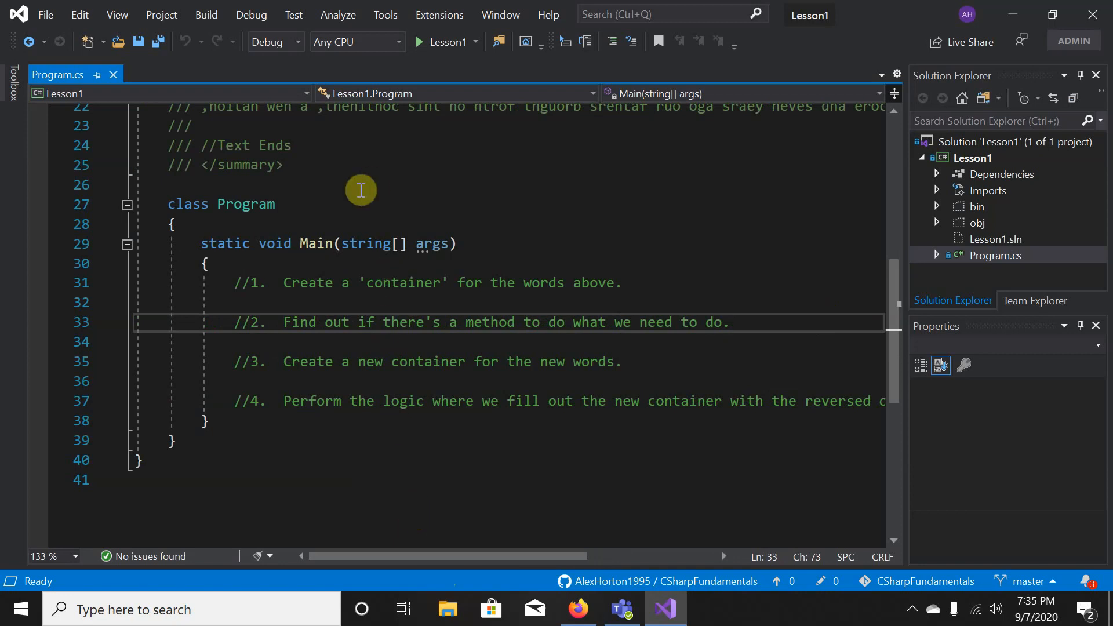
{"action": "left_click", "coordinate": [207, 17]}
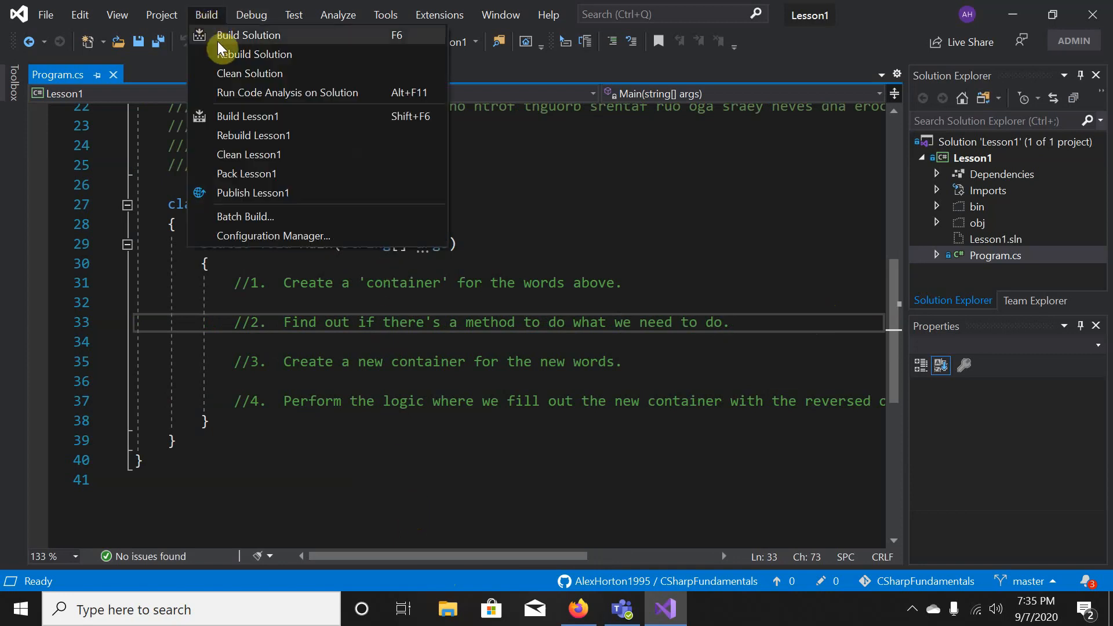
- Build the Lesson1 solution, confirm 1 succeeded and 0 failed in Output, then auto-hide that pane
{"action": "left_click", "coordinate": [218, 41]}
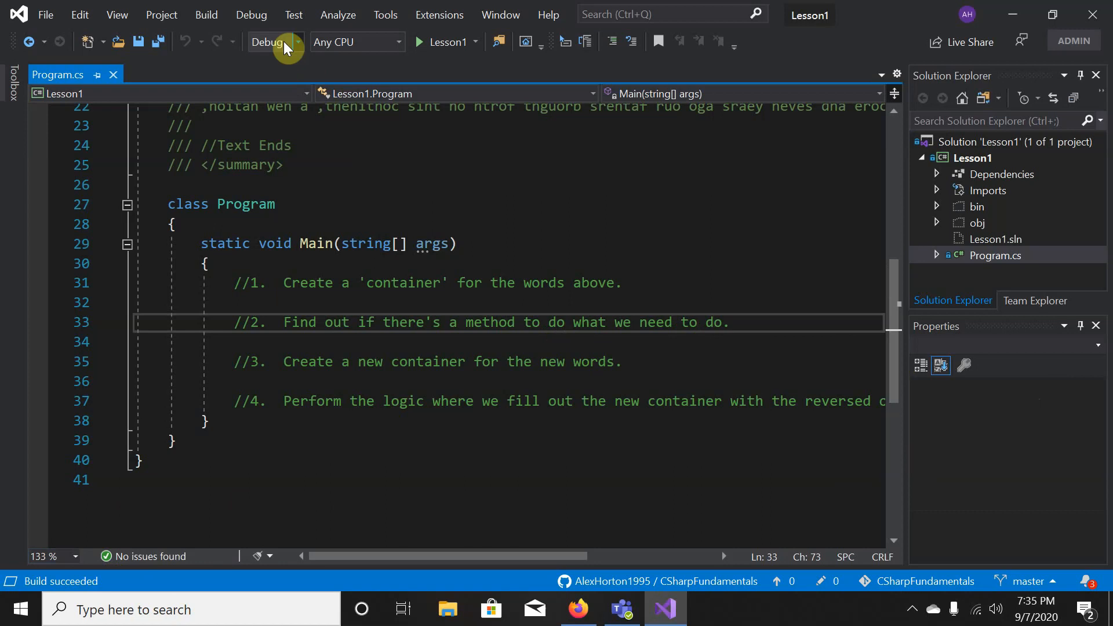
{"action": "left_click", "coordinate": [116, 14]}
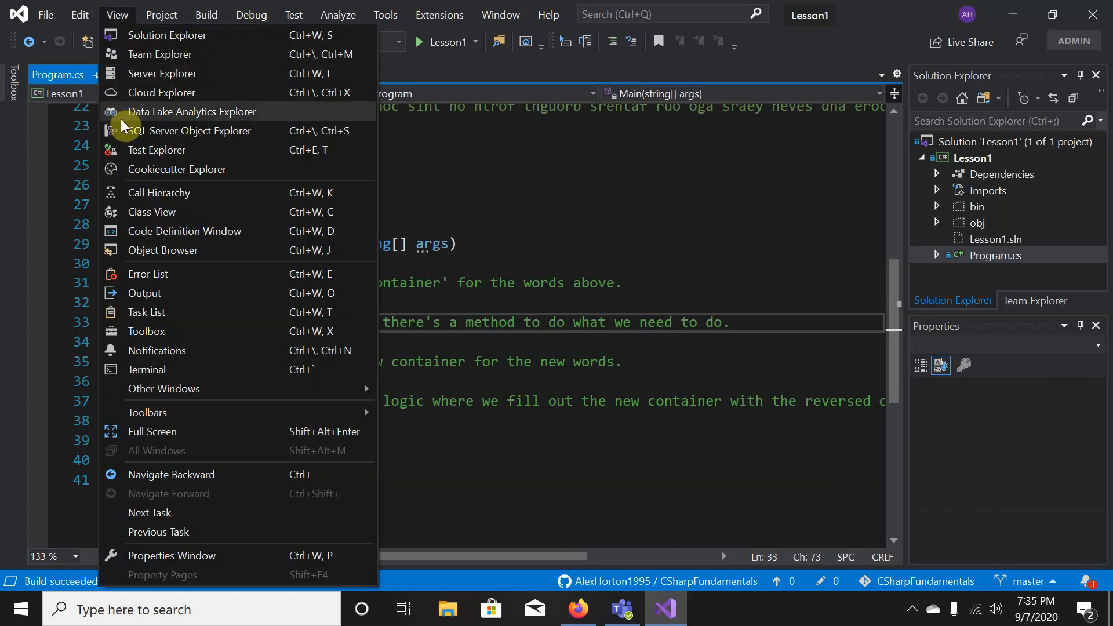
{"action": "left_click", "coordinate": [154, 294]}
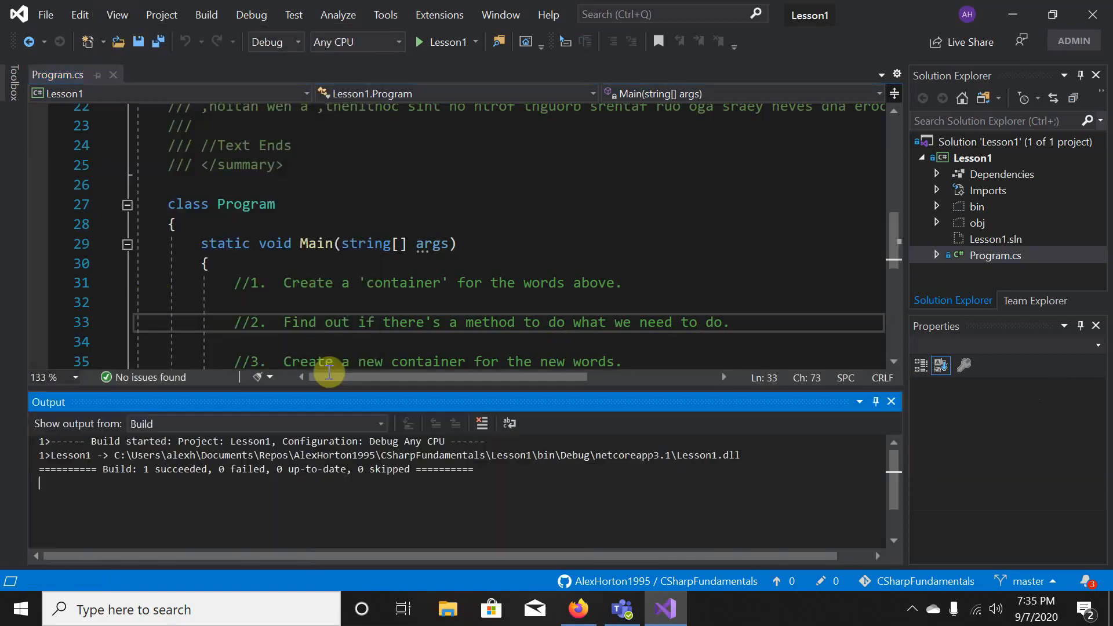
{"action": "left_click", "coordinate": [591, 208]}
{"action": "left_click", "coordinate": [590, 284]}
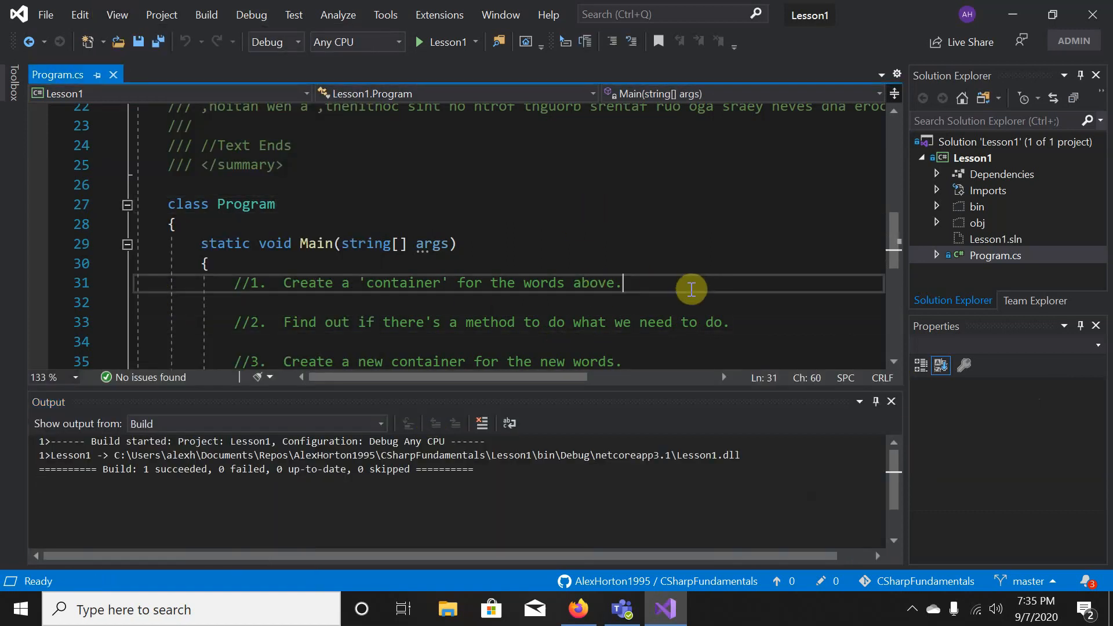
{"action": "left_click", "coordinate": [876, 401]}
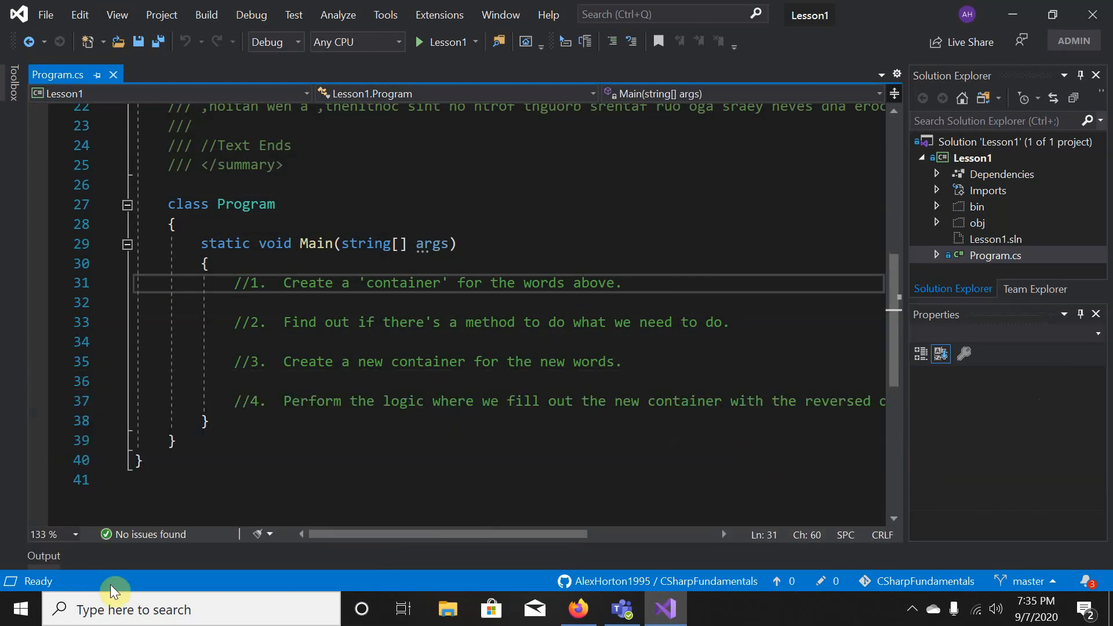
- Open a Developer PowerShell terminal inside the IDE and set it to auto-hide
{"action": "left_click", "coordinate": [81, 18]}
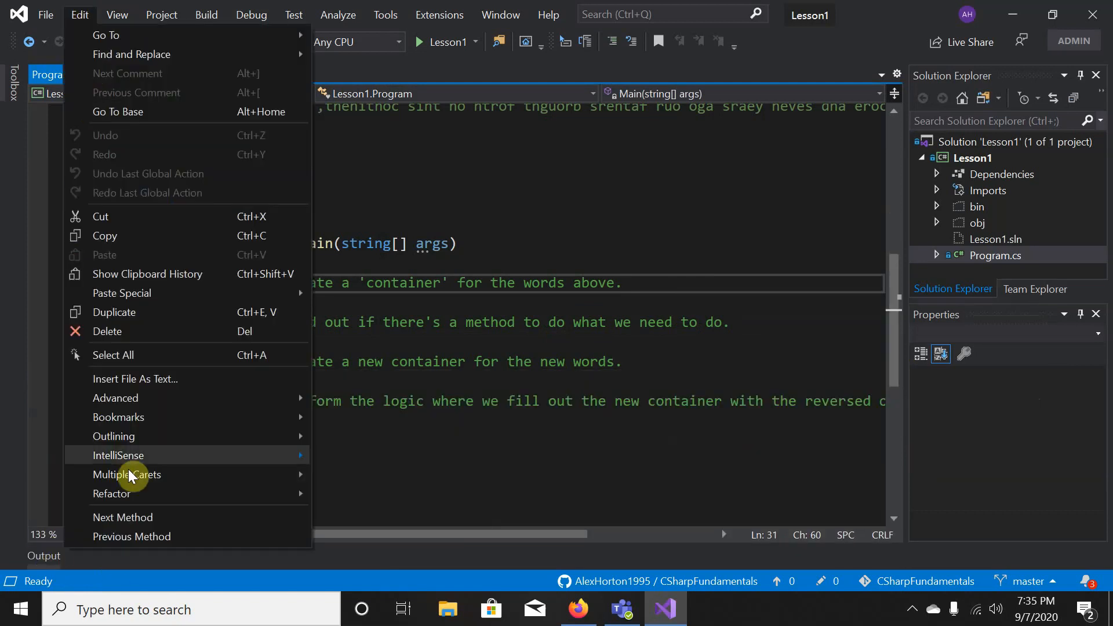
{"action": "mouse_move", "coordinate": [118, 19]}
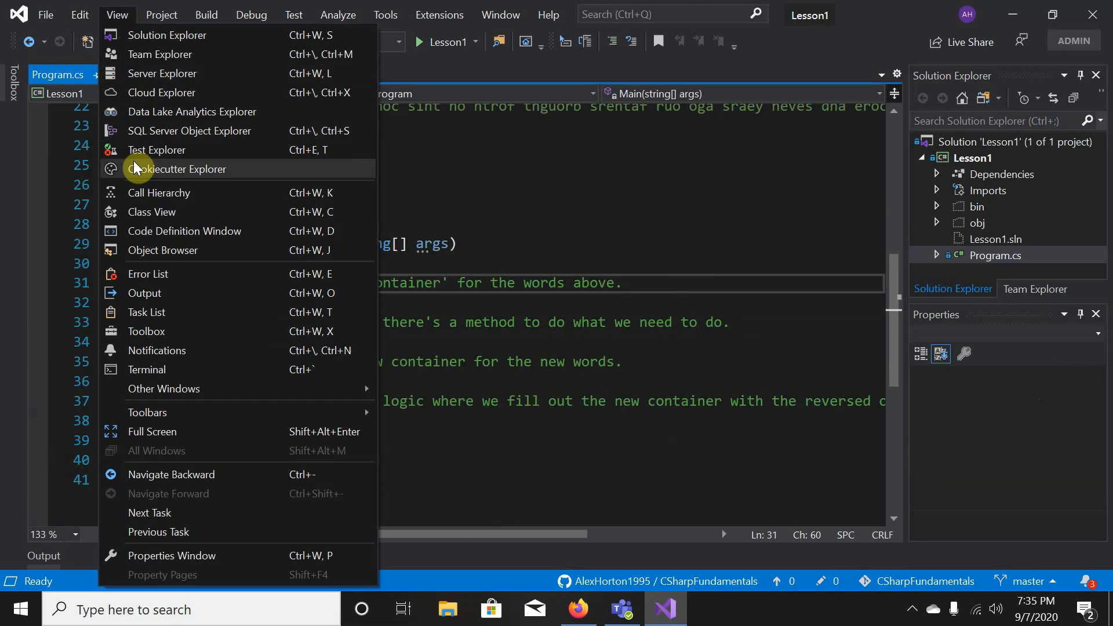
{"action": "left_click", "coordinate": [219, 369]}
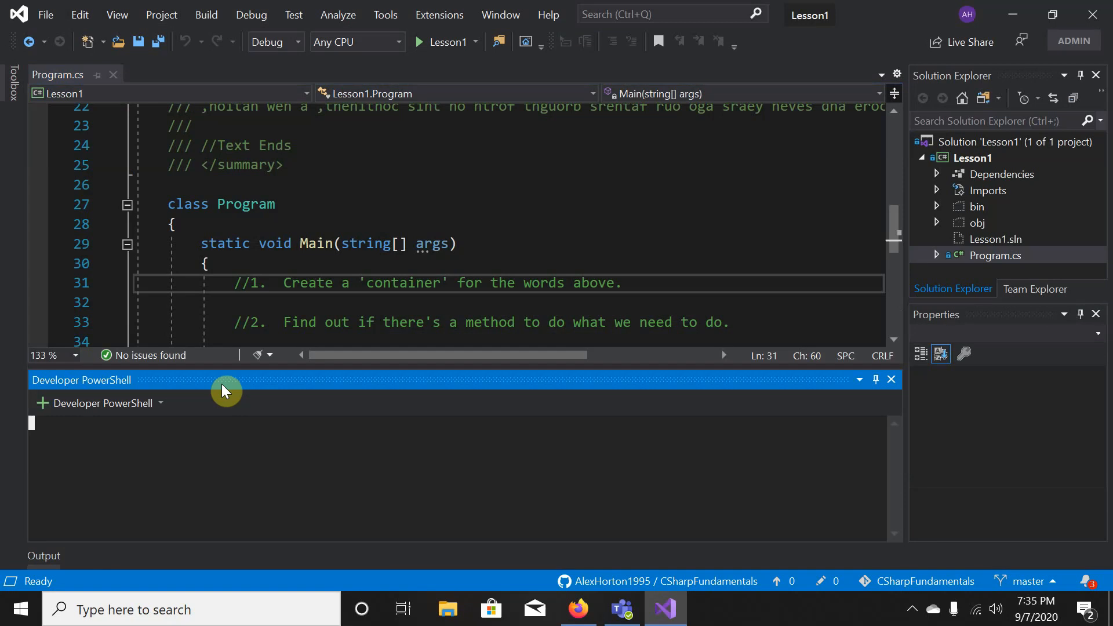
{"action": "left_click", "coordinate": [470, 204]}
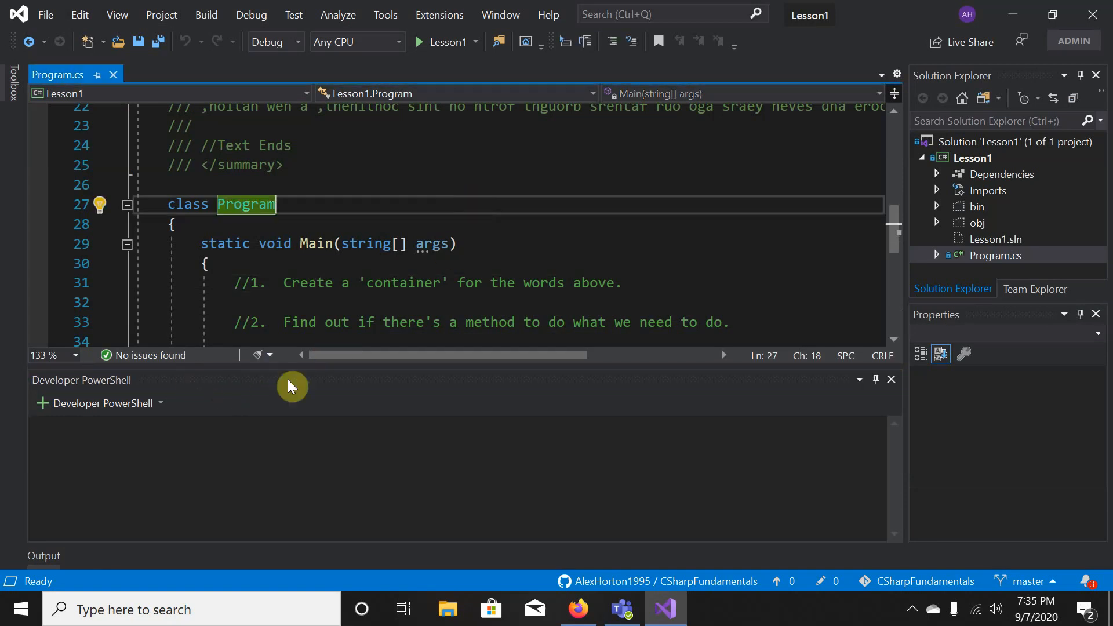
{"action": "left_click", "coordinate": [876, 380]}
- Browse View > Other Windows without choosing one, then place the cursor after Main's opening brace
{"action": "left_click", "coordinate": [571, 261]}
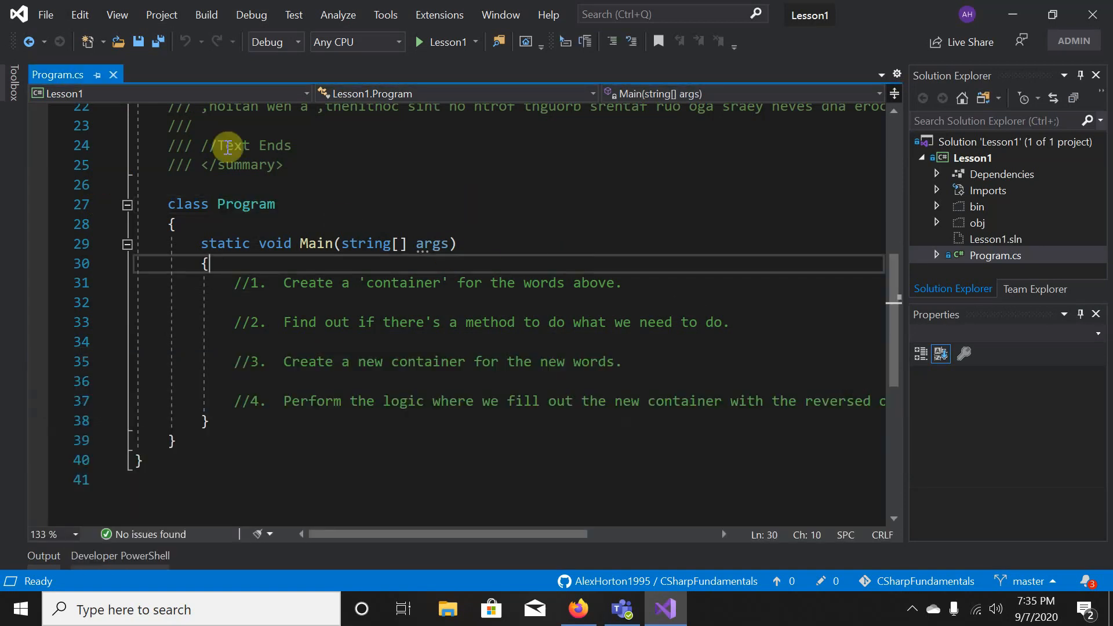
{"action": "left_click", "coordinate": [117, 14]}
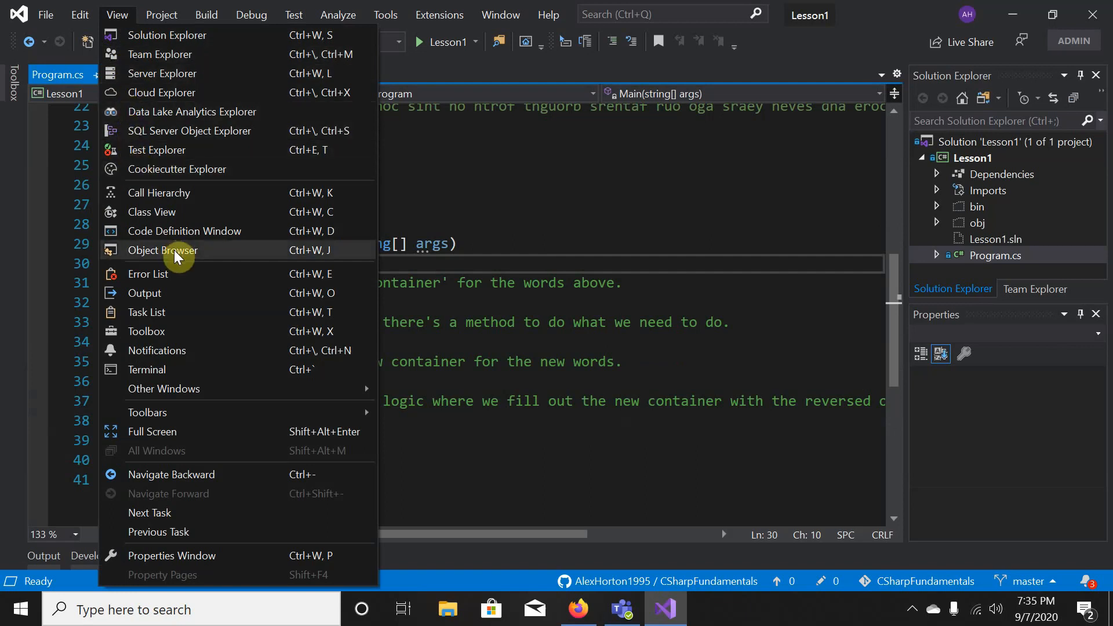
{"action": "mouse_move", "coordinate": [208, 393]}
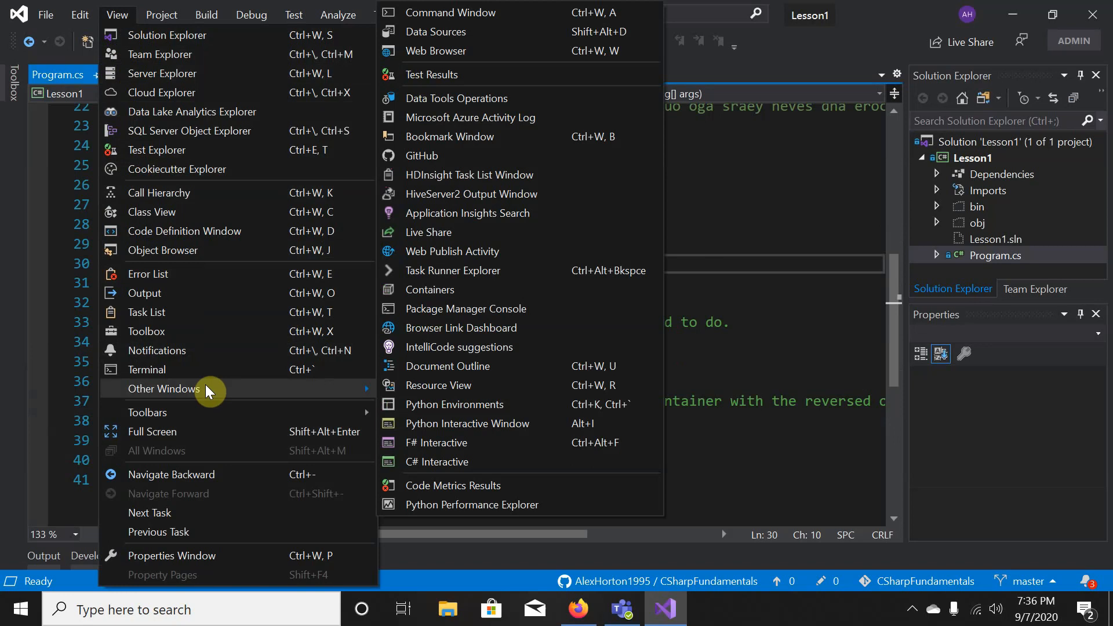
{"action": "left_click", "coordinate": [775, 225]}
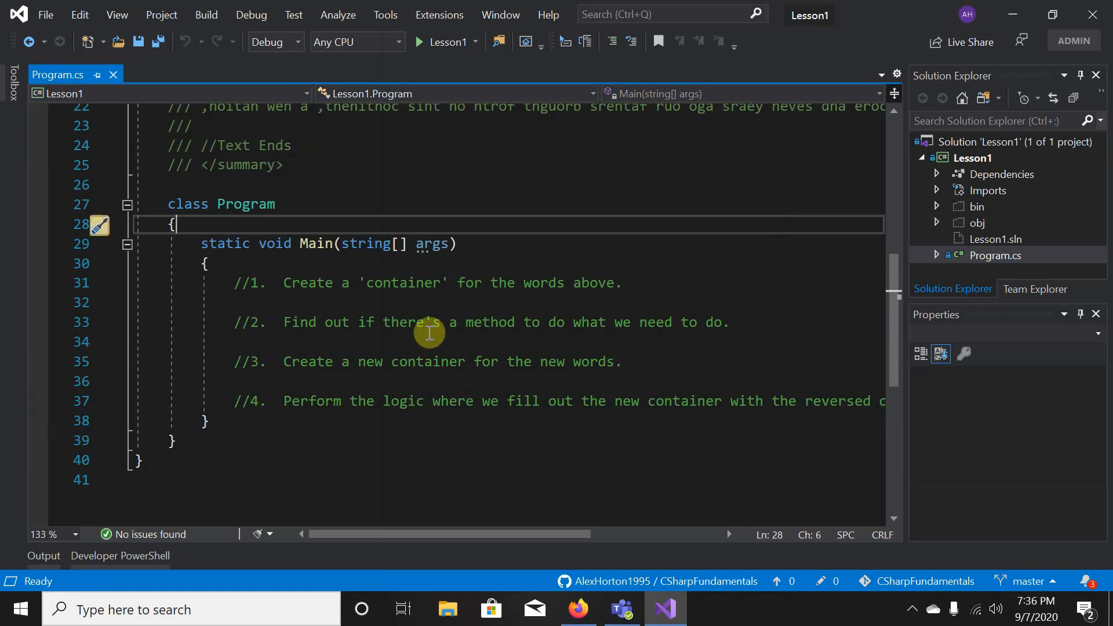
{"action": "scroll", "coordinate": [435, 318], "scroll_direction": "up", "scroll_amount": 7}
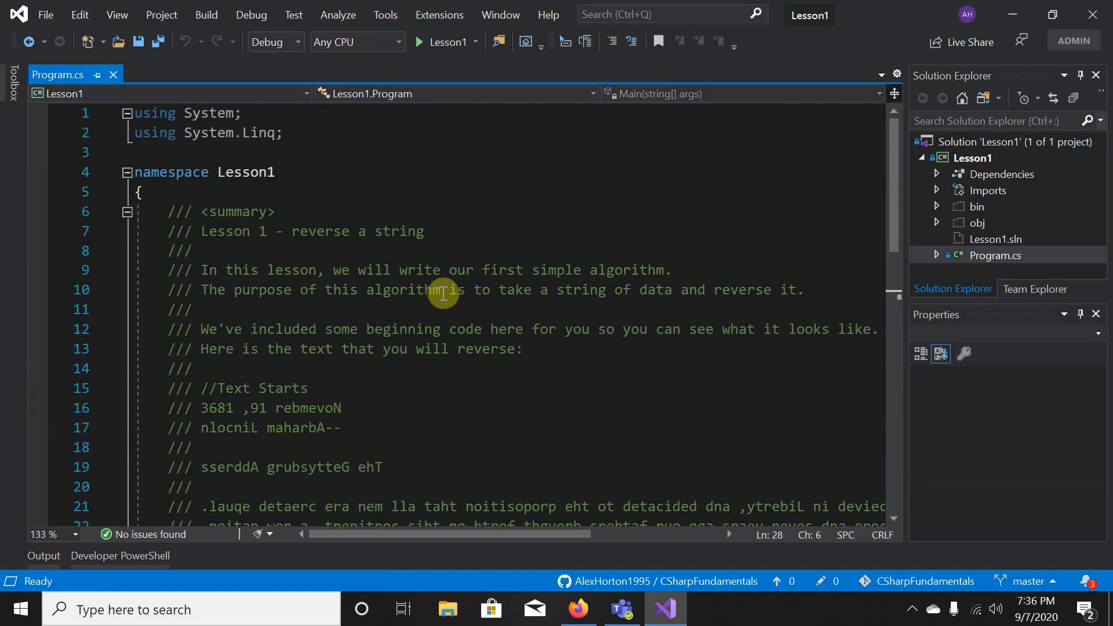
{"action": "scroll", "coordinate": [444, 293], "scroll_direction": "down", "scroll_amount": 6}
{"action": "left_click", "coordinate": [355, 329]}
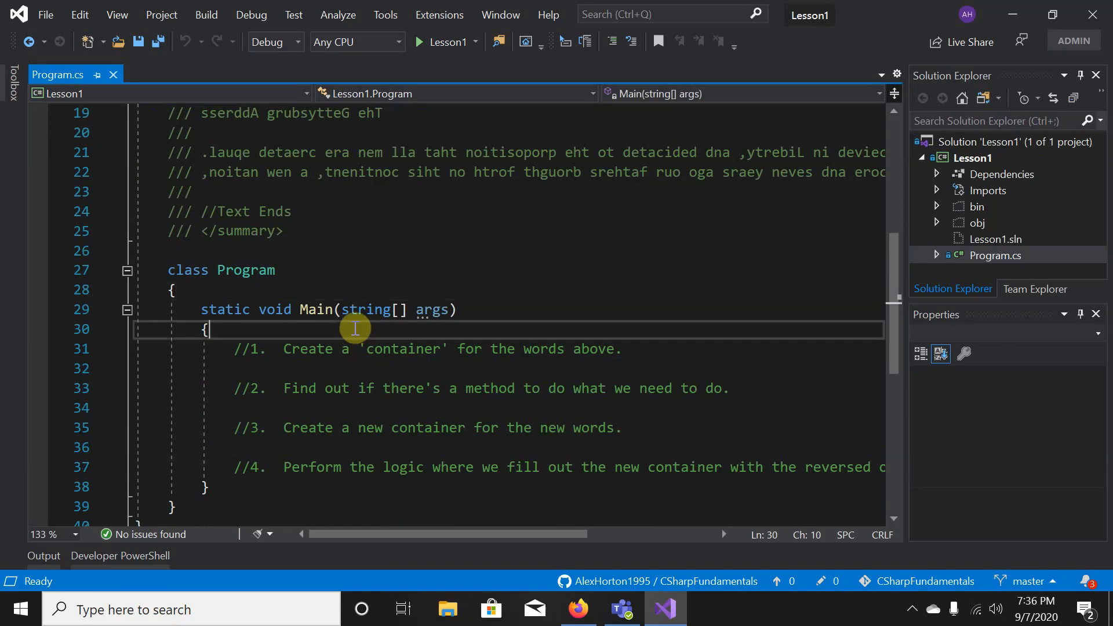
{"action": "scroll", "coordinate": [355, 329], "scroll_direction": "up", "scroll_amount": 1}
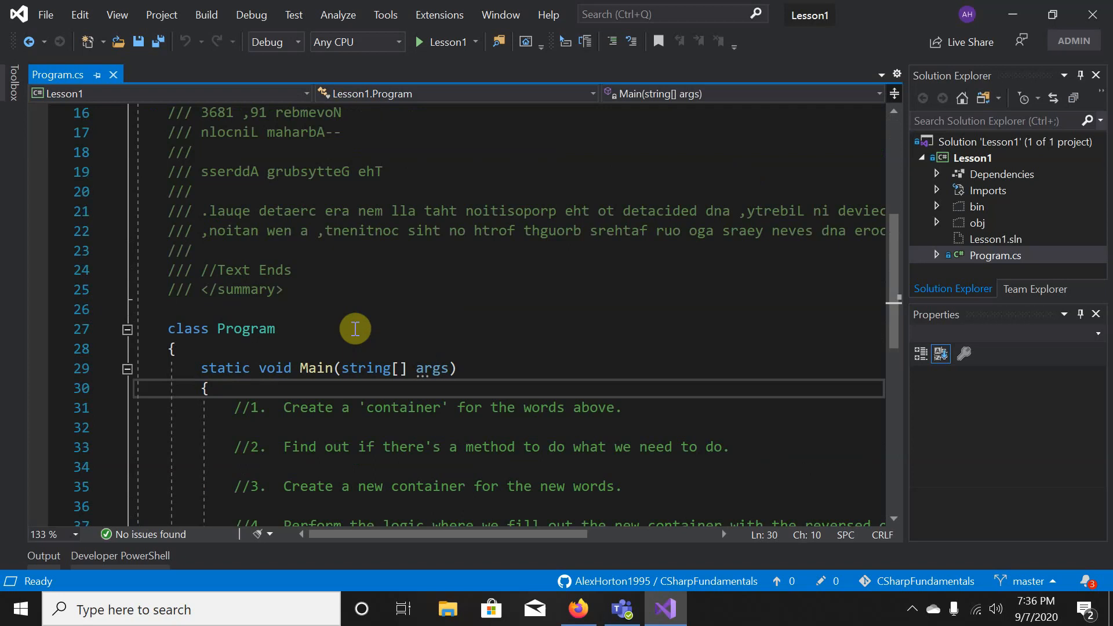
- Add Console.WriteLine("HELLO WORLD!"); as the first statement in Main, using IntelliSense completions
{"action": "key", "text": "Return"}
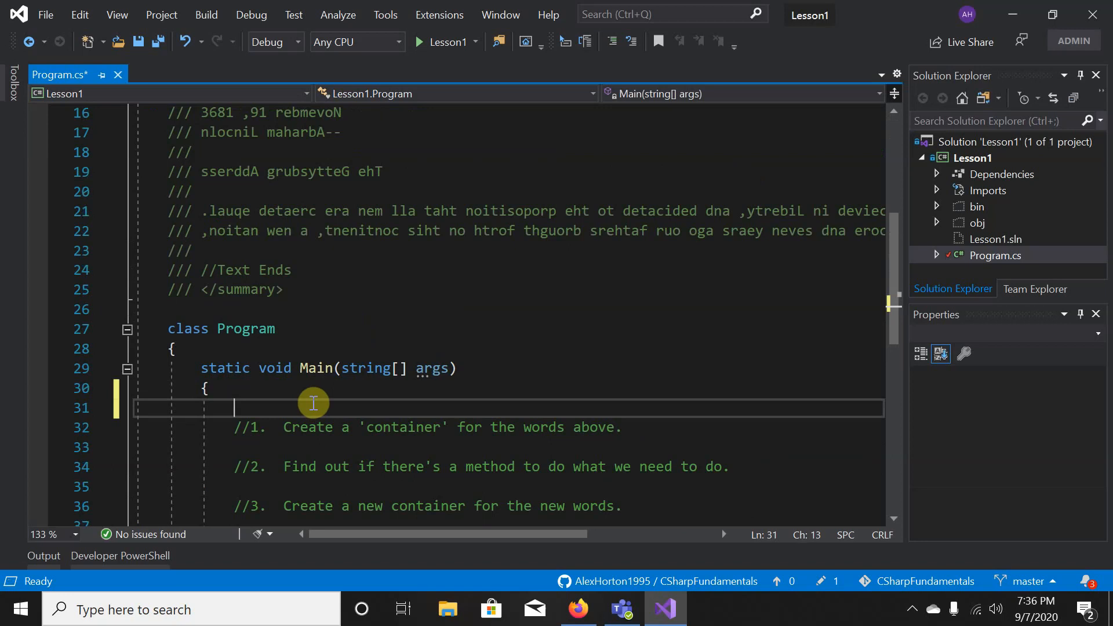
{"action": "type", "text": "Console."}
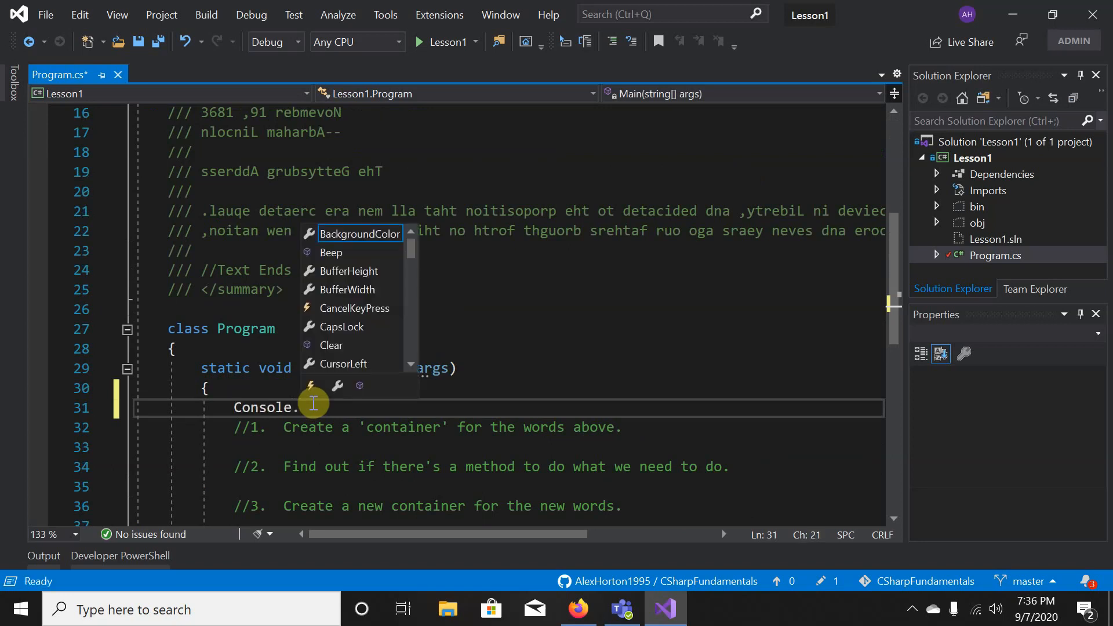
{"action": "key", "text": "BackSpace"}
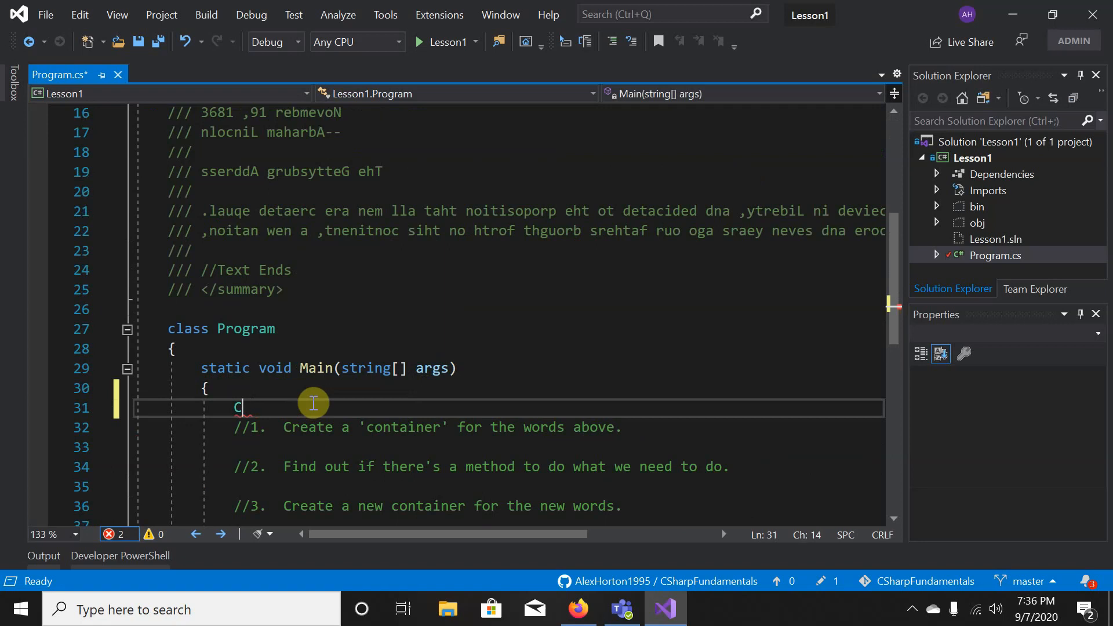
{"action": "type", "text": "c"}
{"action": "type", "text": "sole."}
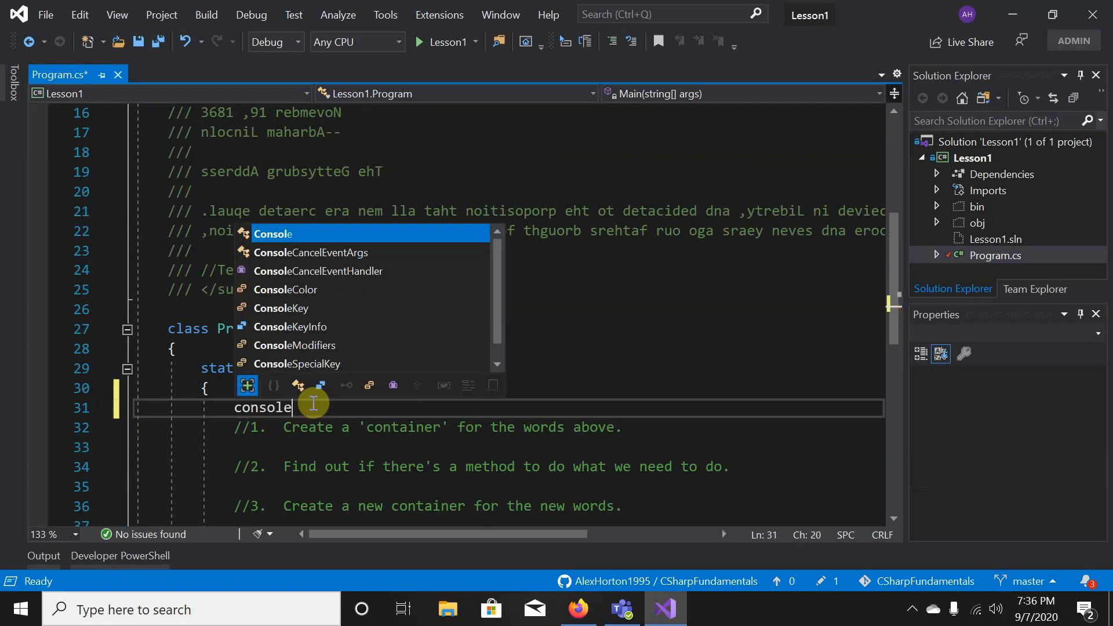
{"action": "key", "text": "BackSpace"}
{"action": "key", "text": "BackSpace"}
{"action": "key", "text": "BackSpace"}
{"action": "key", "text": "BackSpace"}
{"action": "key", "text": "BackSpace"}
{"action": "key", "text": "BackSpace"}
{"action": "key", "text": "BackSpace"}
{"action": "key", "text": "BackSpace"}
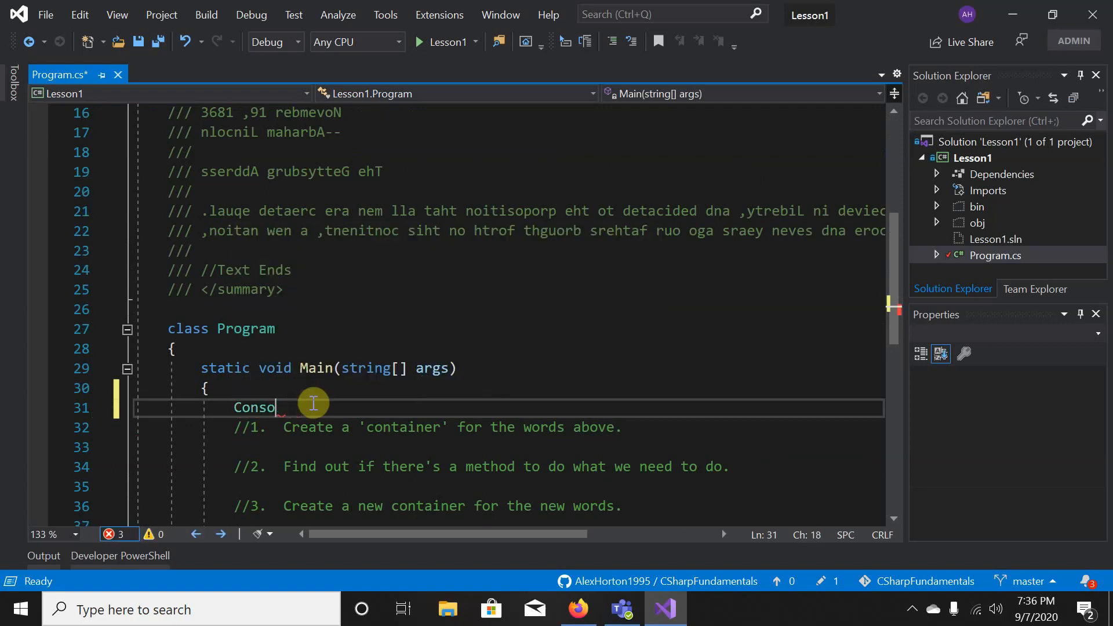
{"action": "type", "text": "console"}
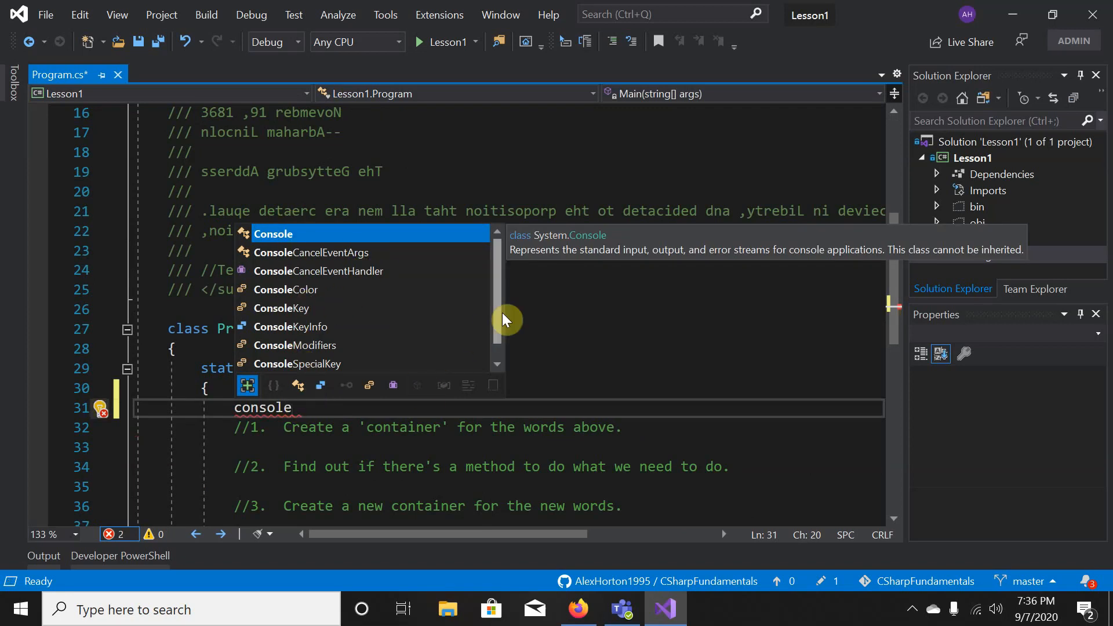
{"action": "key", "text": "BackSpace"}
{"action": "key", "text": "BackSpace"}
{"action": "key", "text": "BackSpace"}
{"action": "key", "text": "BackSpace"}
{"action": "key", "text": "BackSpace"}
{"action": "key", "text": "BackSpace"}
{"action": "key", "text": "BackSpace"}
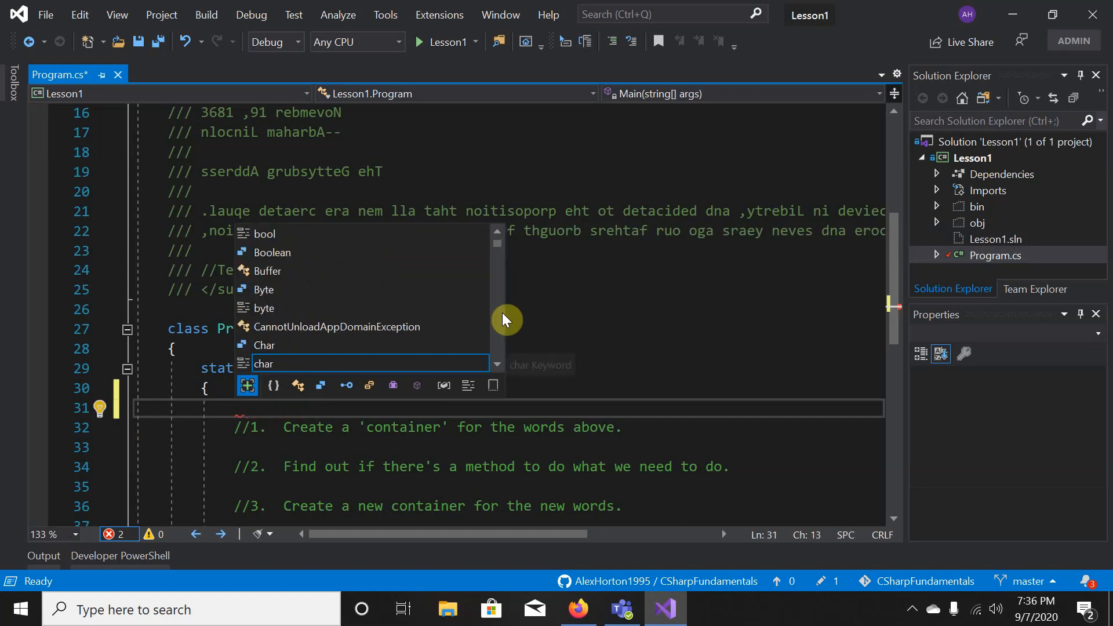
{"action": "type", "text": "conso"}
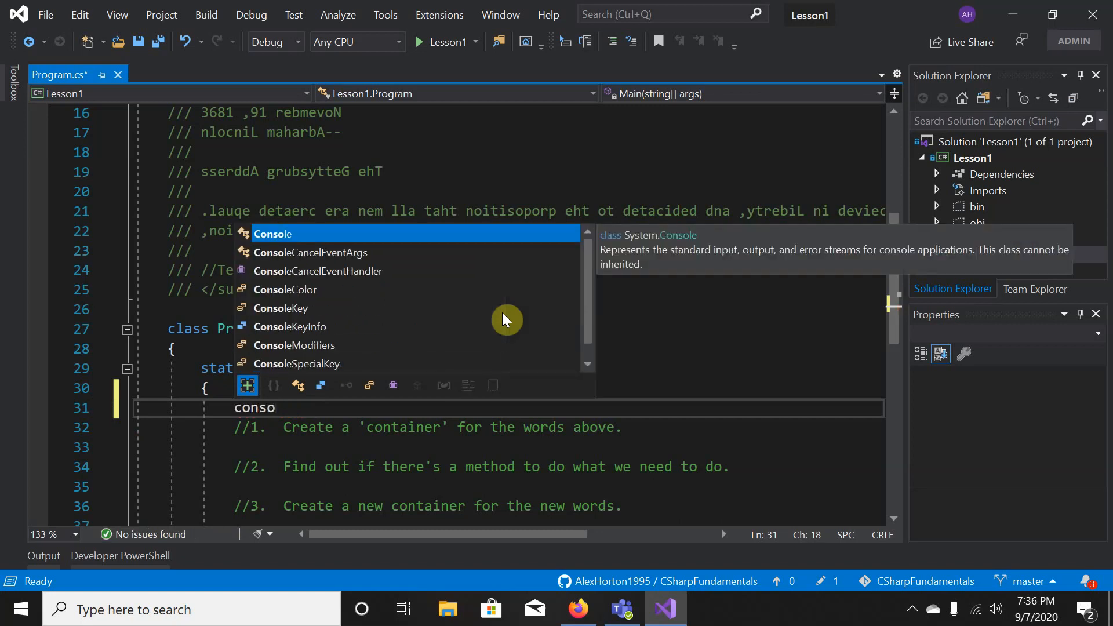
{"action": "key", "text": "Tab"}
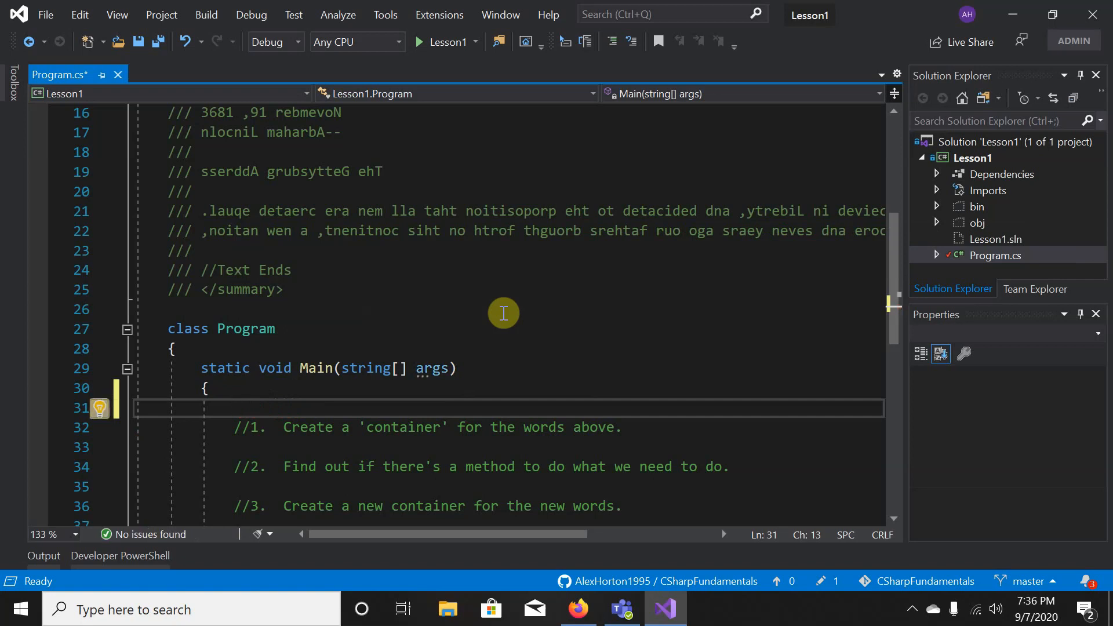
{"action": "type", "text": "Con"}
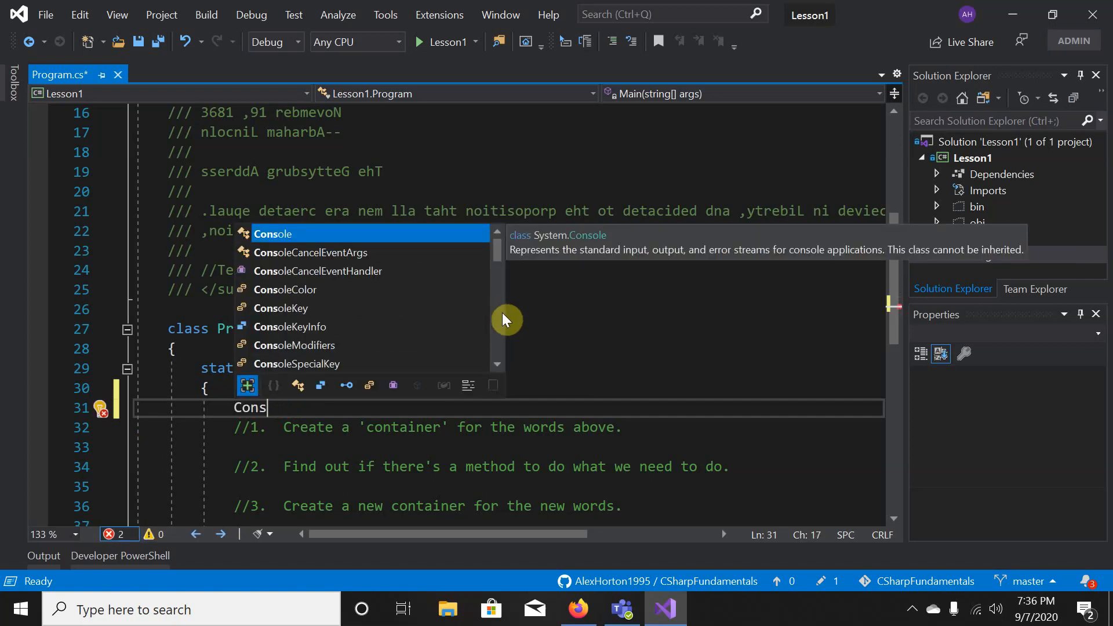
{"action": "type", "text": "s"}
{"action": "key", "text": "Tab"}
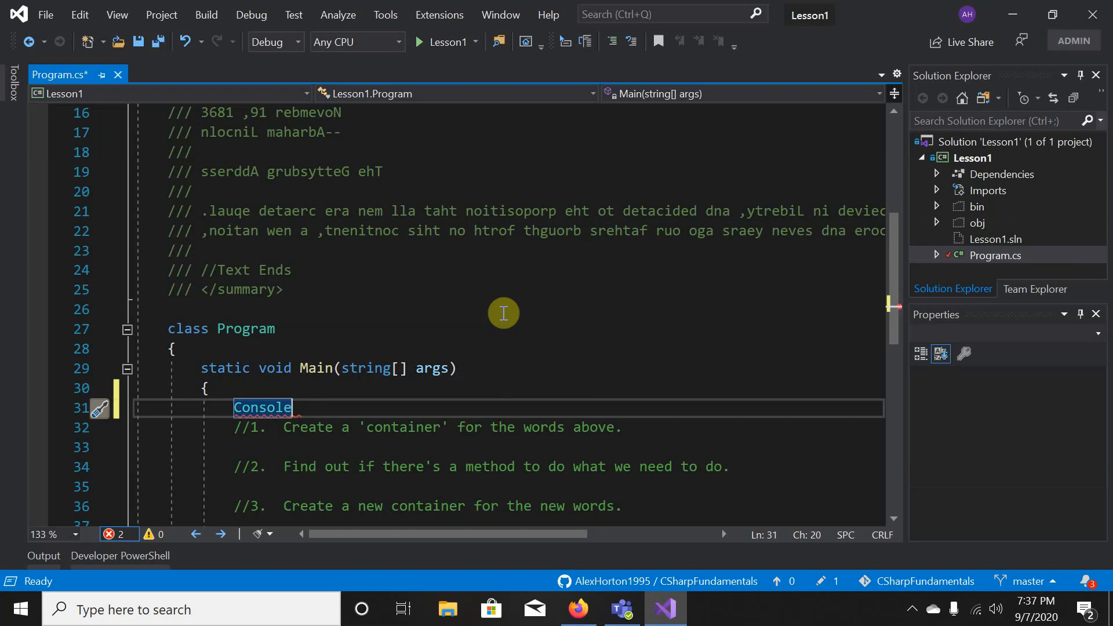
{"action": "type", "text": "."}
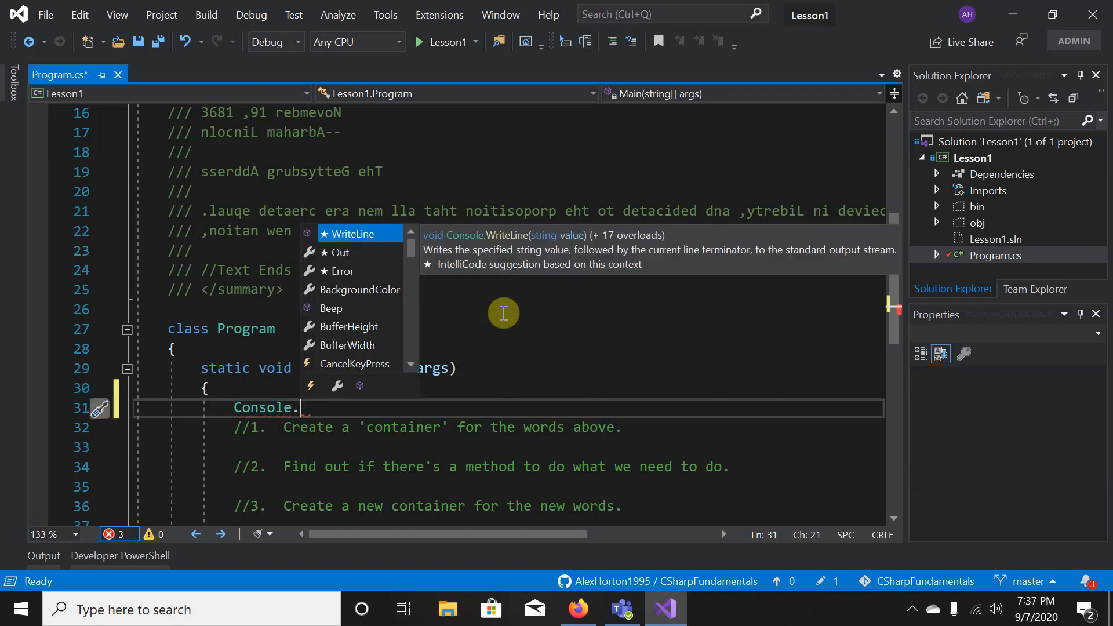
{"action": "key", "text": "Down"}
{"action": "key", "text": "Down"}
{"action": "key", "text": "Down"}
{"action": "key", "text": "Down"}
{"action": "key", "text": "Down"}
{"action": "key", "text": "Down"}
{"action": "key", "text": "Down"}
{"action": "key", "text": "Down"}
{"action": "key", "text": "Down"}
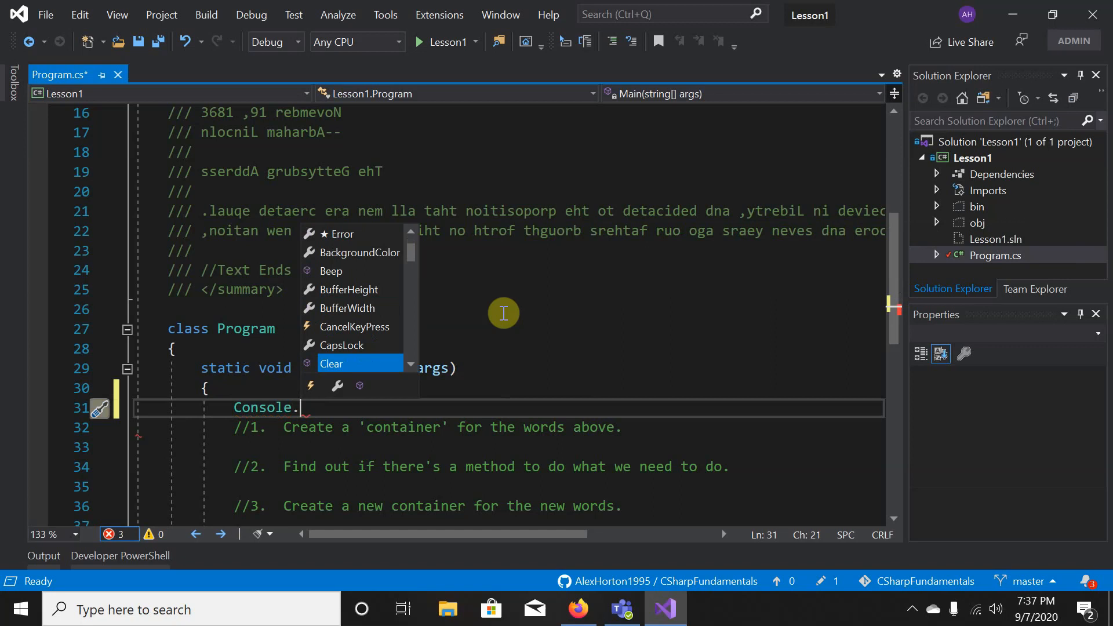
{"action": "key", "text": "Down"}
{"action": "key", "text": "Down"}
{"action": "key", "text": "Down"}
{"action": "key", "text": "Down"}
{"action": "key", "text": "Down"}
{"action": "key", "text": "Down"}
{"action": "key", "text": "Down"}
{"action": "key", "text": "Down"}
{"action": "key", "text": "Down"}
{"action": "key", "text": "Down"}
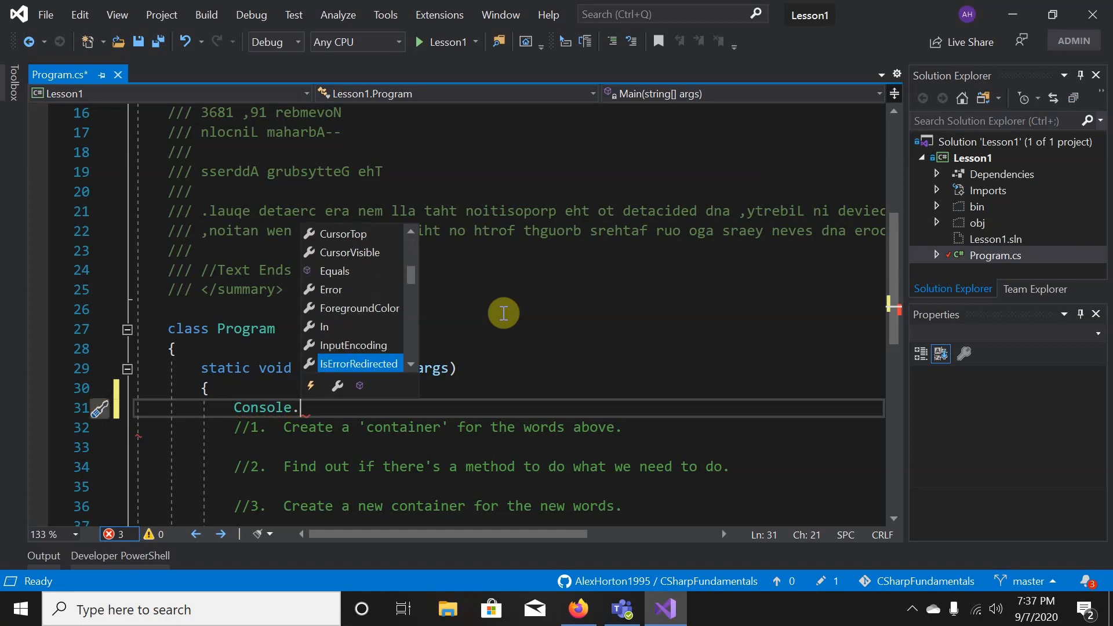
{"action": "type", "text": "writeline"}
{"action": "key", "text": "Tab"}
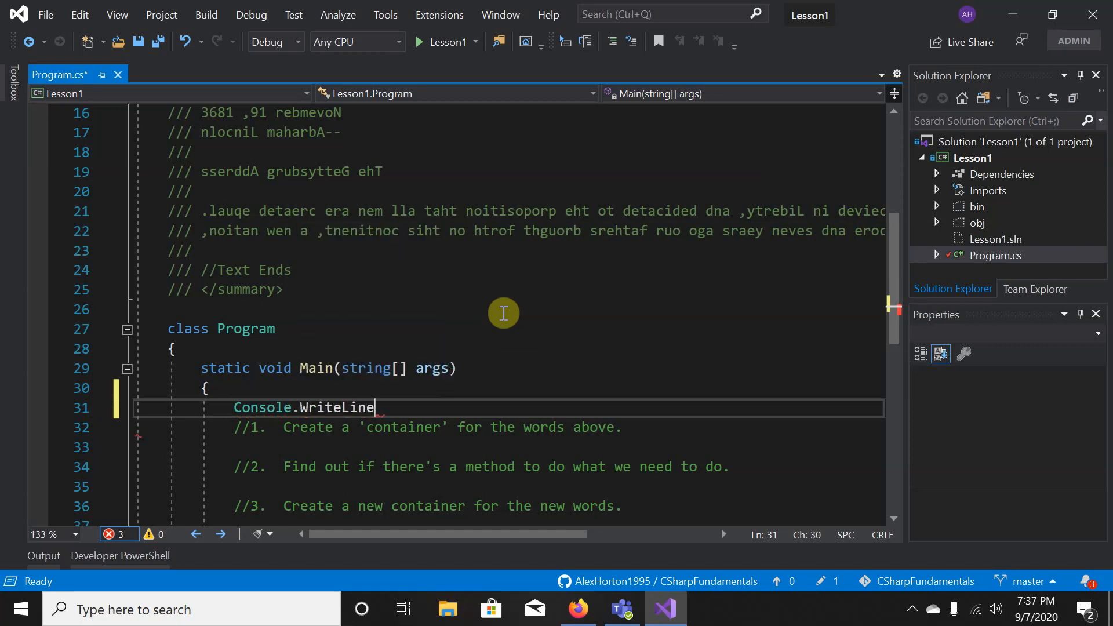
{"action": "type", "text": "("}
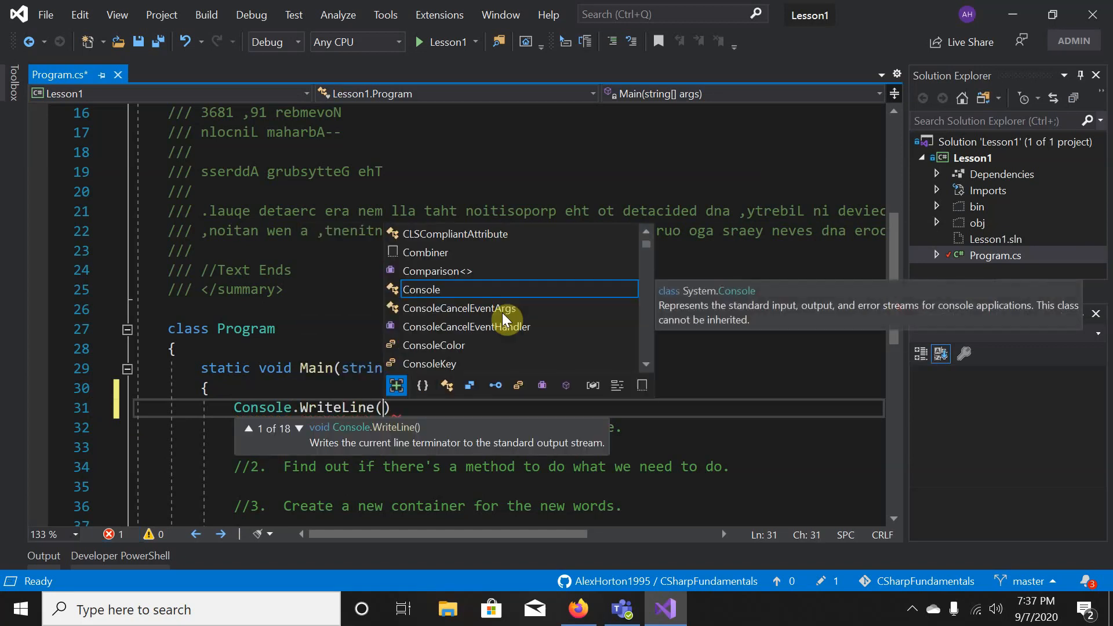
{"action": "type", "text": "\""}
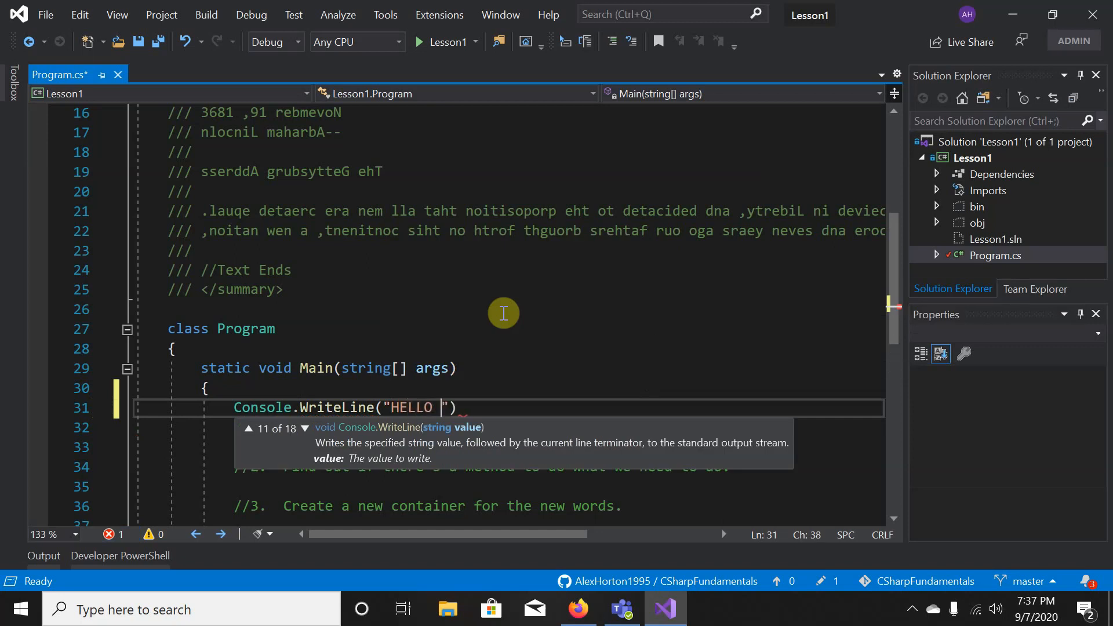
{"action": "type", "text": "HELLO WORLD!\")"}
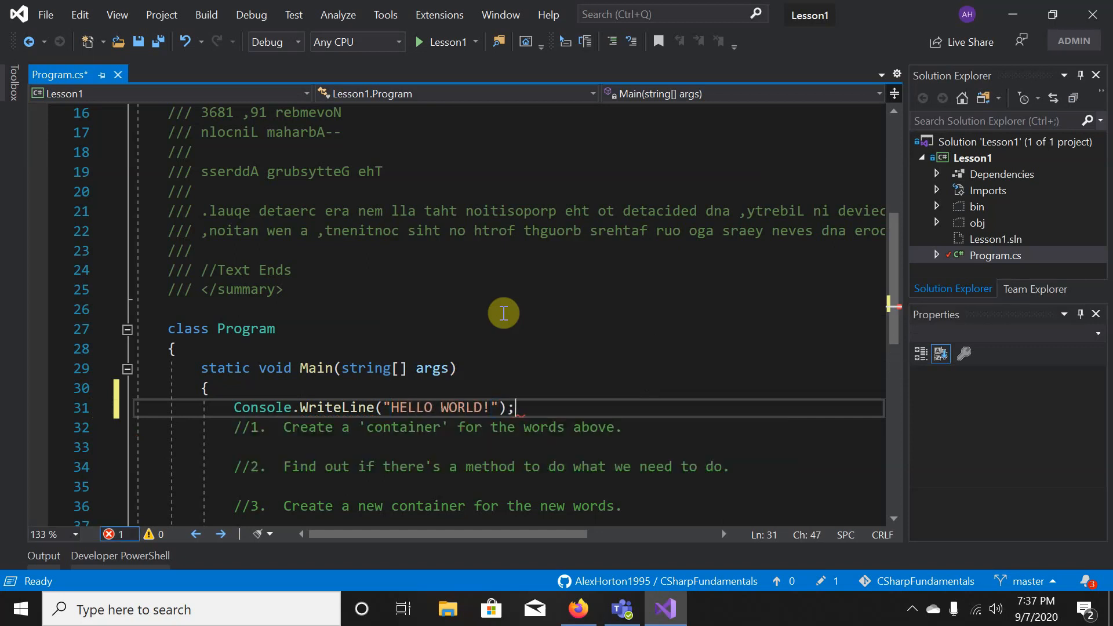
{"action": "type", "text": ";"}
- Save and start debugging with F5, with a breakpoint on the HELLO WORLD! line
{"action": "key", "text": "Return"}
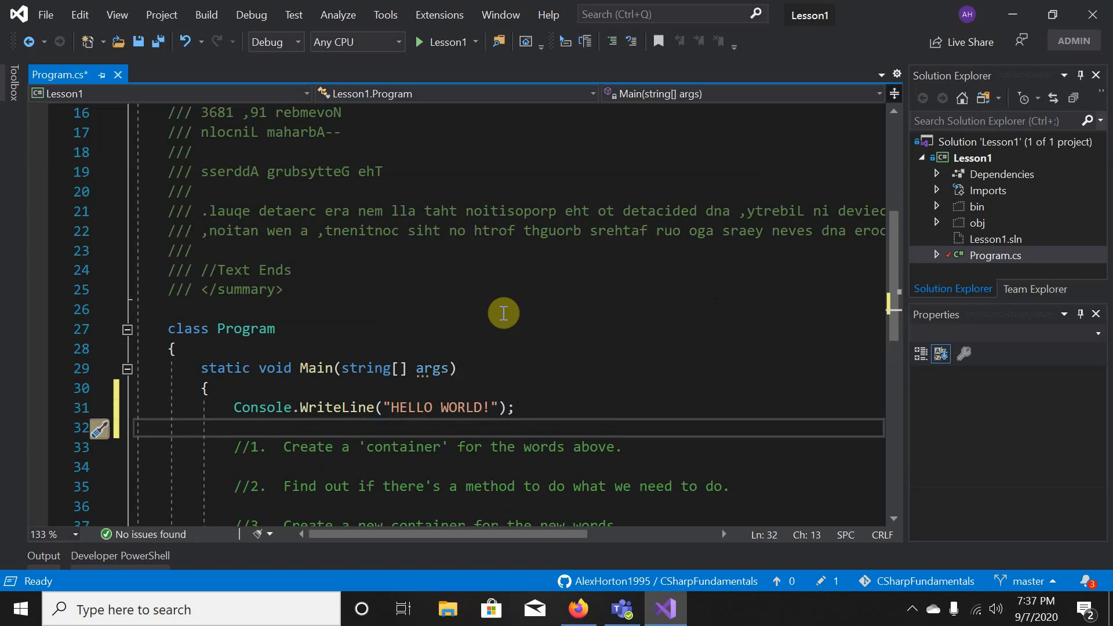
{"action": "key", "text": "F5"}
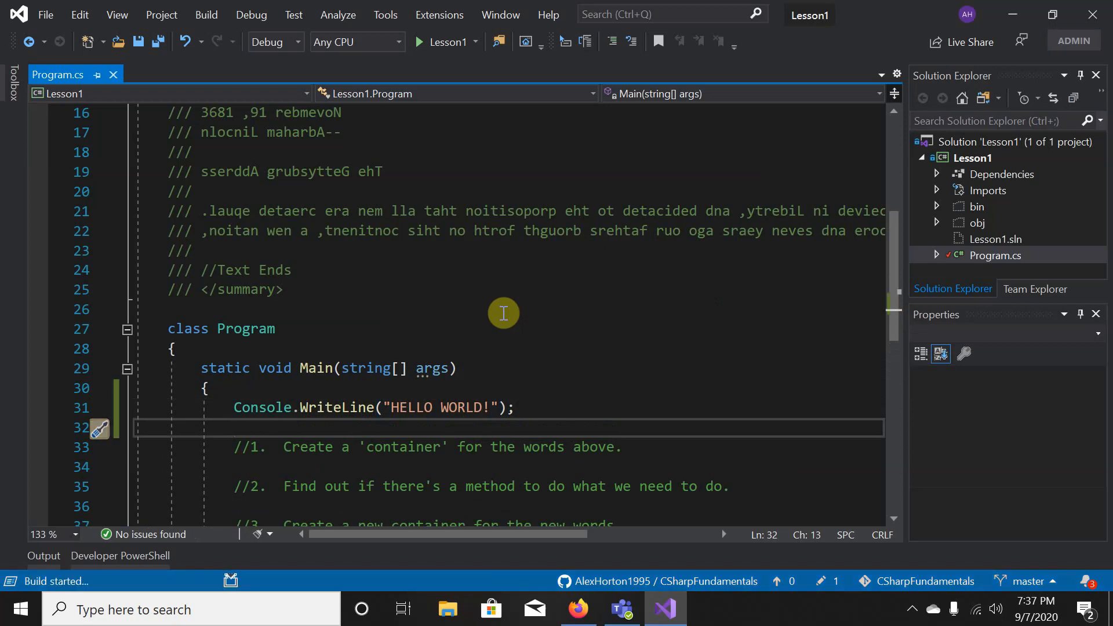
{"action": "left_click", "coordinate": [38, 408]}
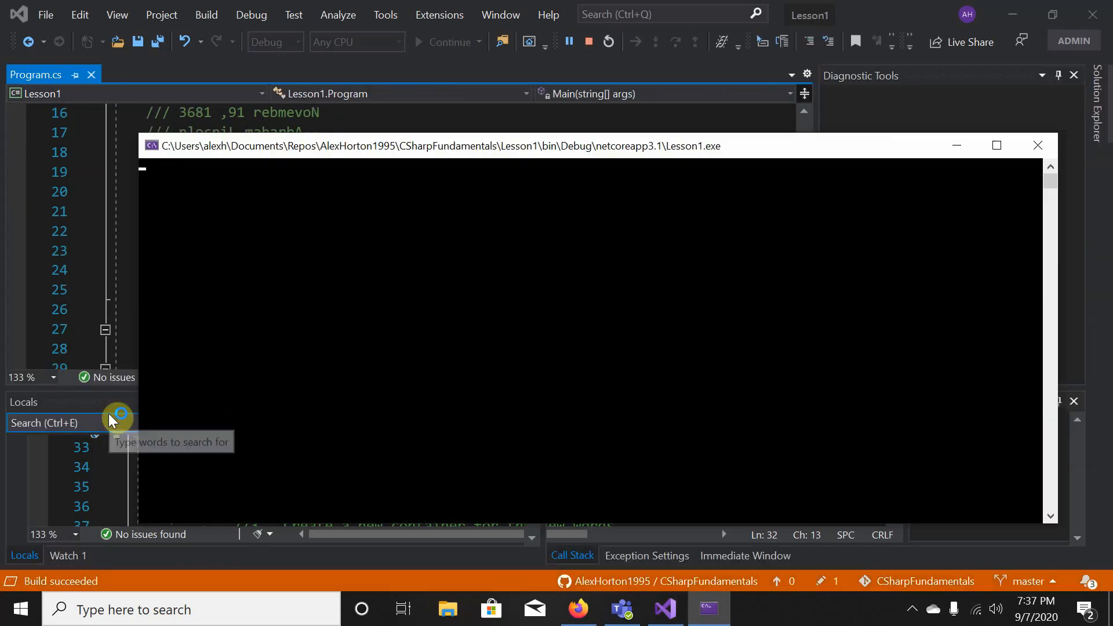
- Step past the breakpoint with F10, check the console shows HELLO WORLD!, then stop debugging
{"action": "left_click", "coordinate": [129, 230]}
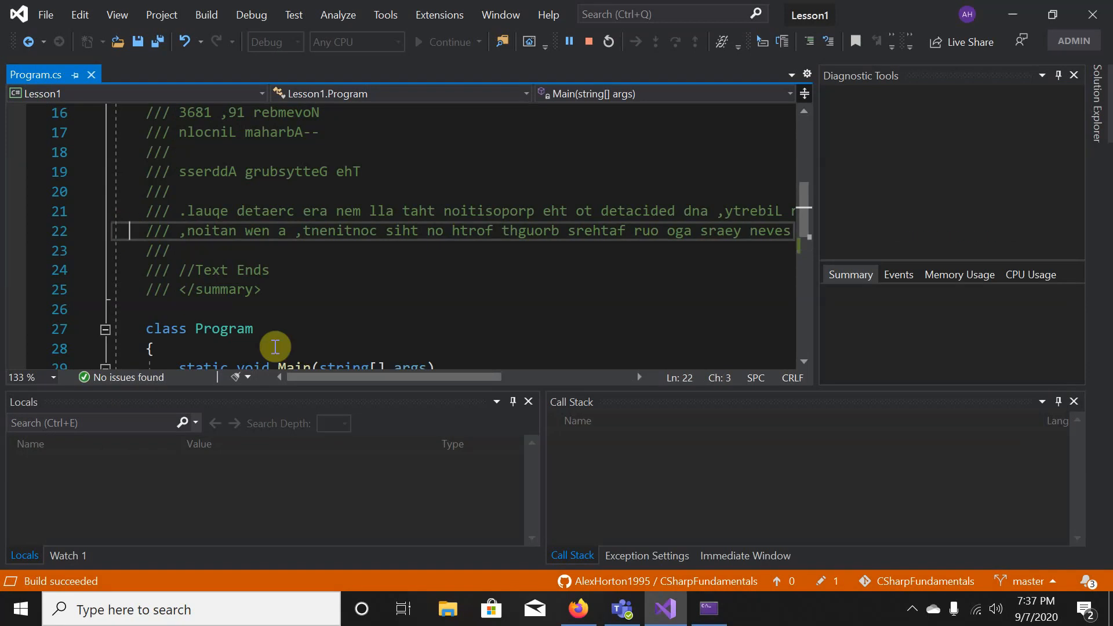
{"action": "scroll", "coordinate": [275, 346], "scroll_direction": "down", "scroll_amount": 3}
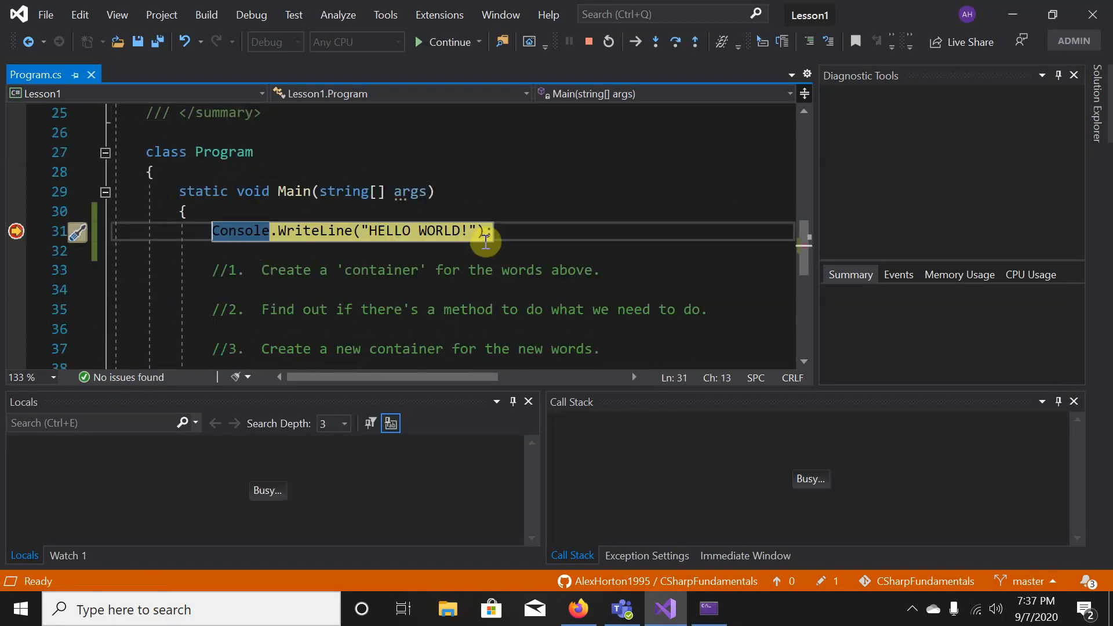
{"action": "key", "text": "F10"}
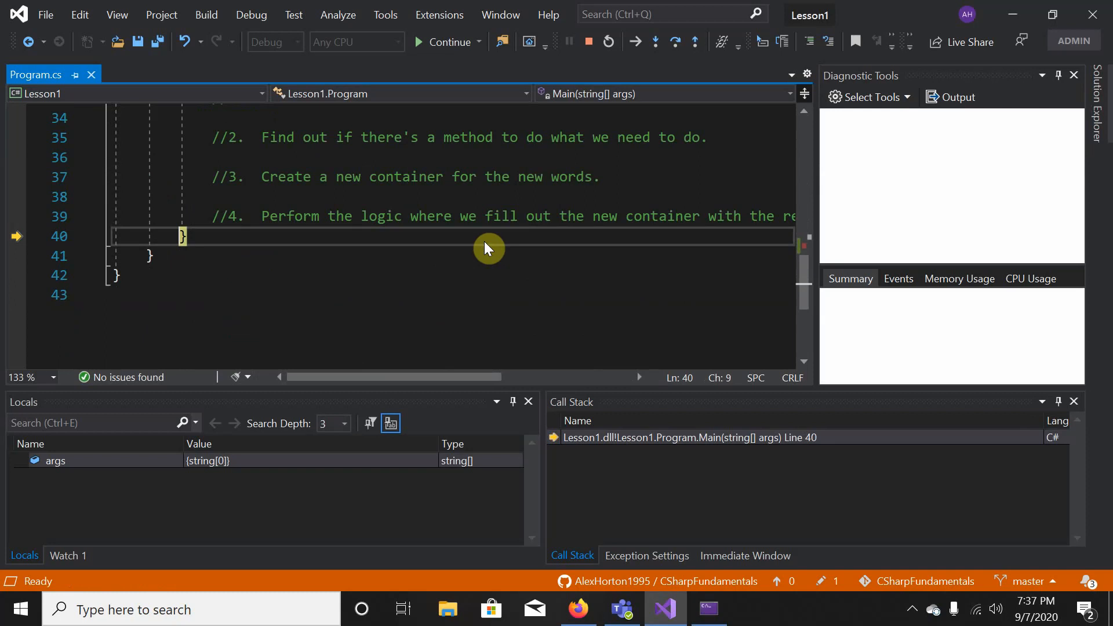
{"action": "left_click", "coordinate": [711, 613]}
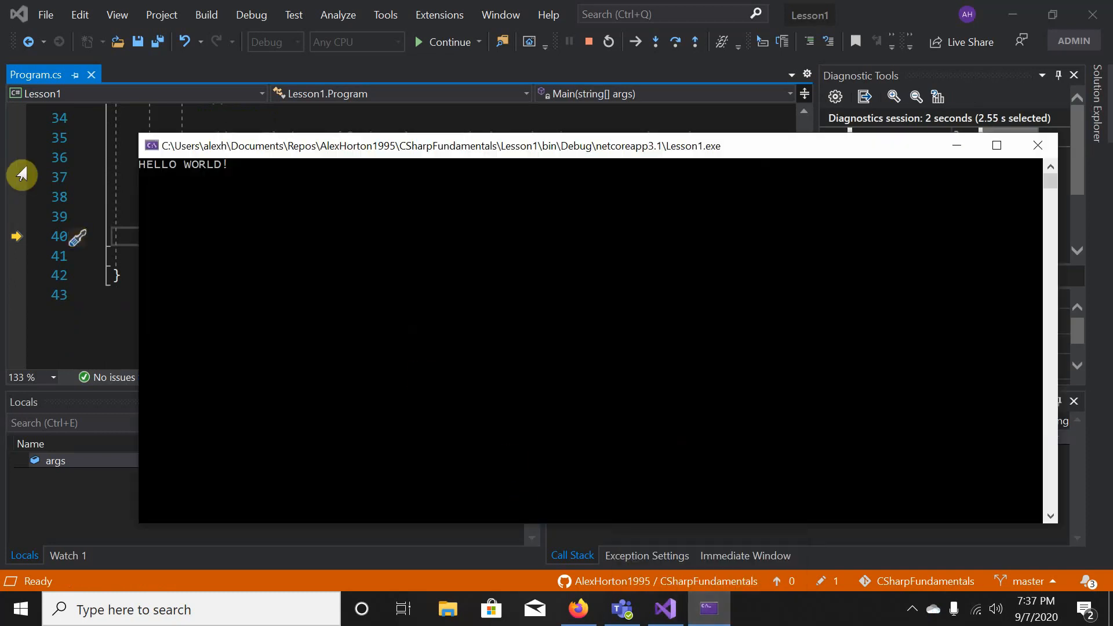
{"action": "left_click", "coordinate": [114, 197]}
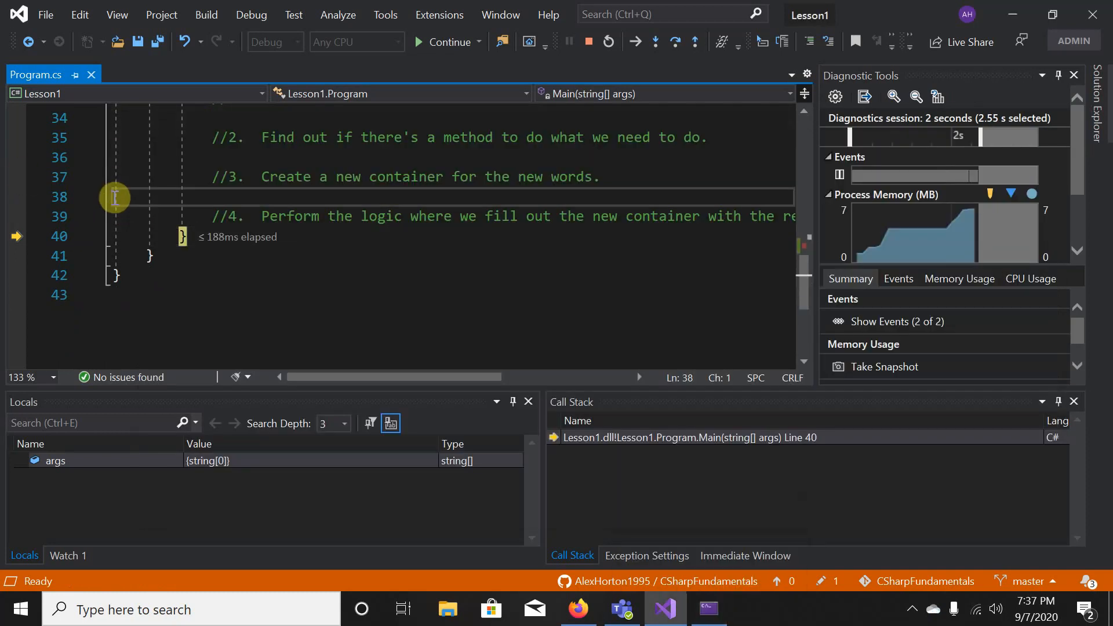
{"action": "key", "text": "shift+F5"}
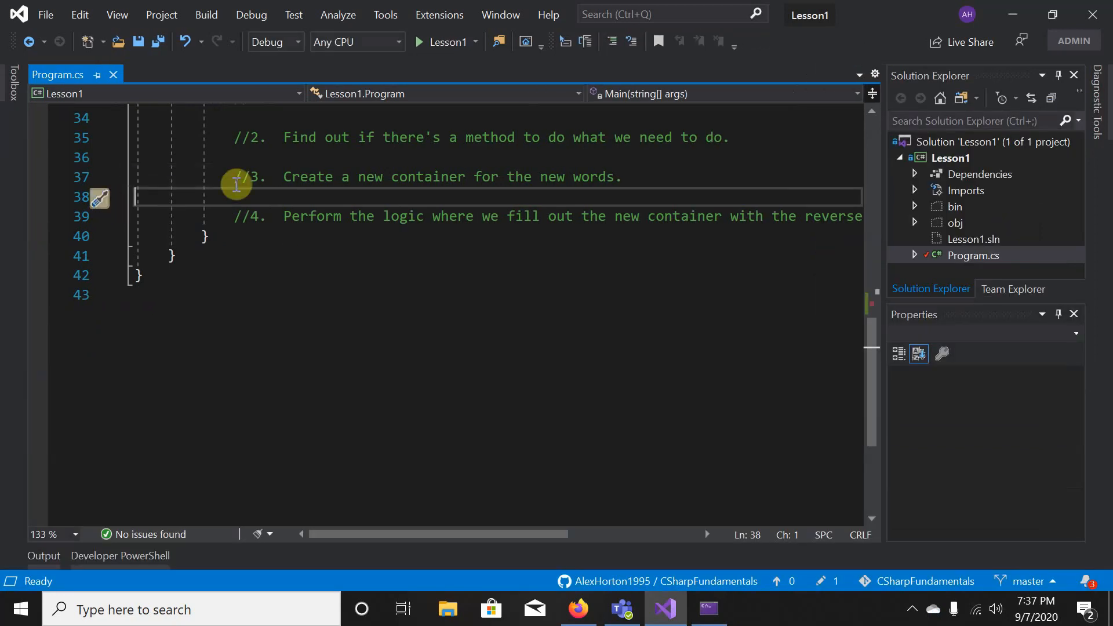
- Remove the line 31 breakpoint and the HELLO WORLD! statement, then bring back the debug console
{"action": "scroll", "coordinate": [447, 321], "scroll_direction": "up", "scroll_amount": 4}
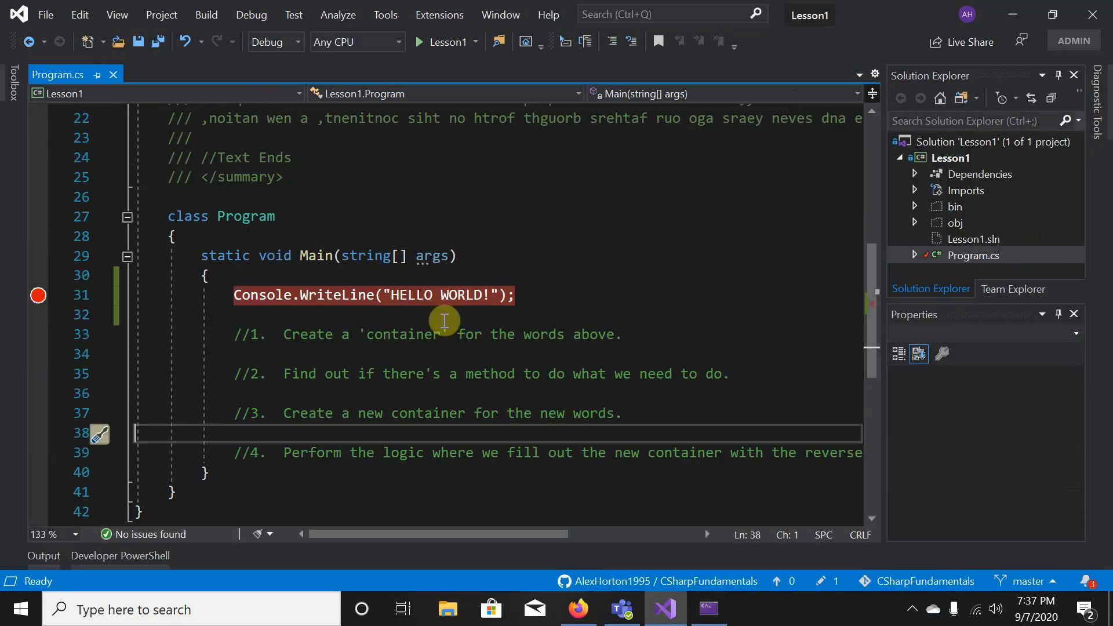
{"action": "left_click", "coordinate": [38, 294]}
{"action": "left_click_drag", "start_coordinate": [530, 292], "coordinate": [99, 299]}
{"action": "key", "text": "Delete"}
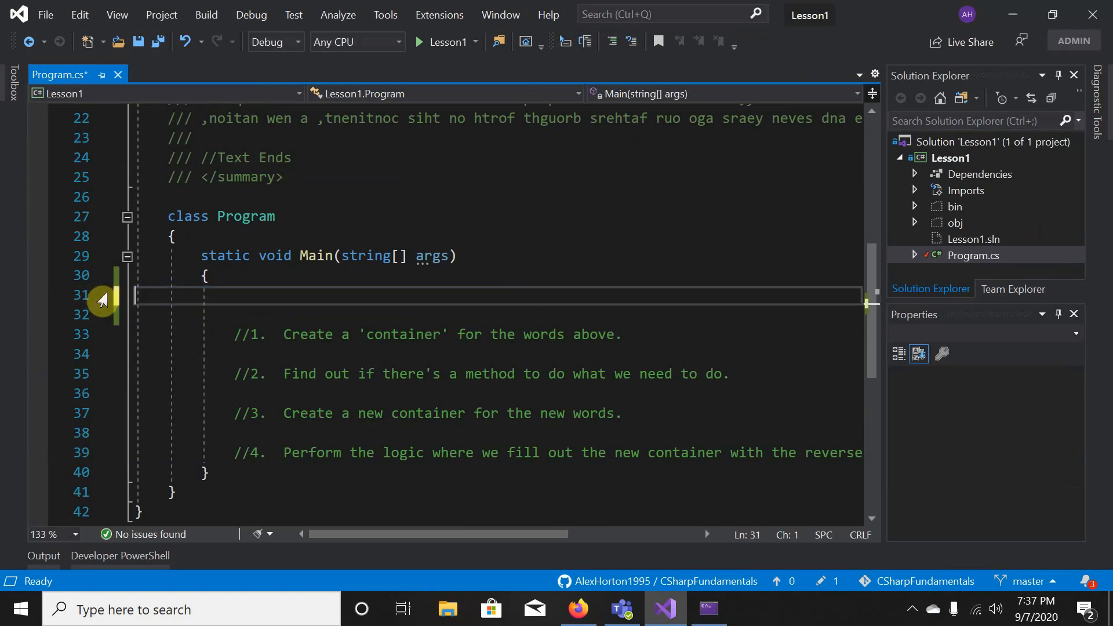
{"action": "key", "text": "Delete"}
{"action": "key", "text": "Delete"}
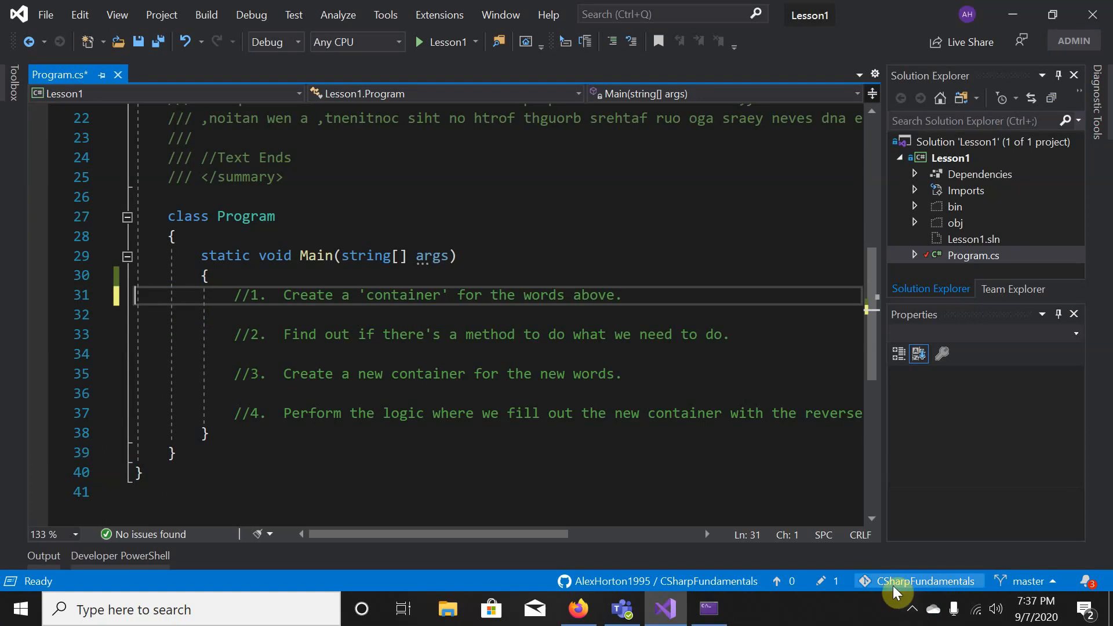
{"action": "left_click", "coordinate": [708, 608]}
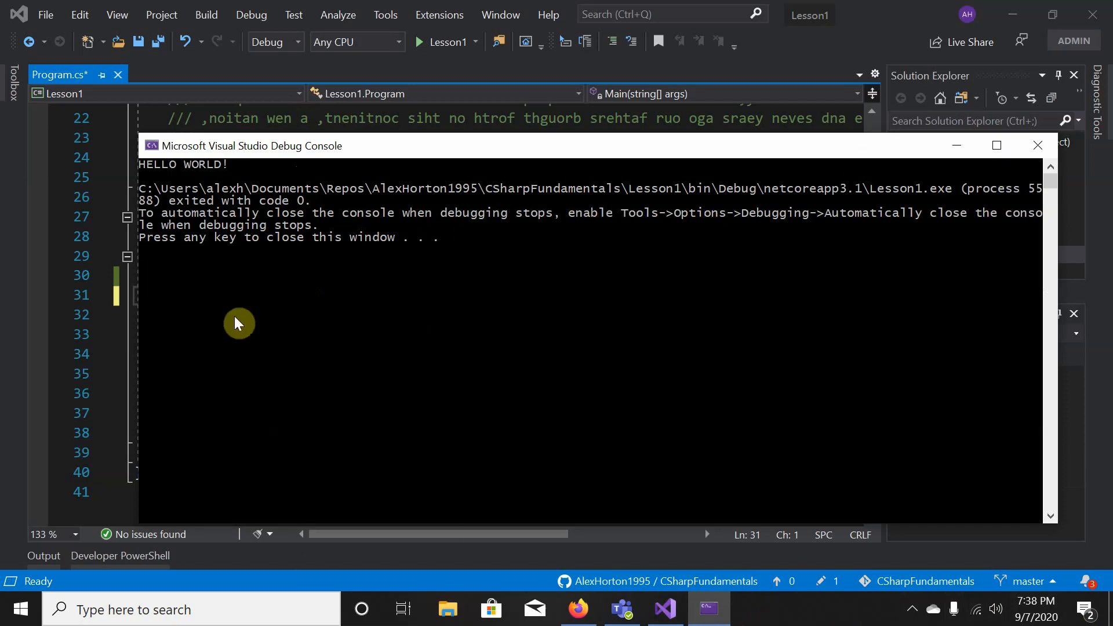
- Widen the debug console to read its auto-close note, then open Visual Studio's Tools menu
{"action": "left_click", "coordinate": [138, 360]}
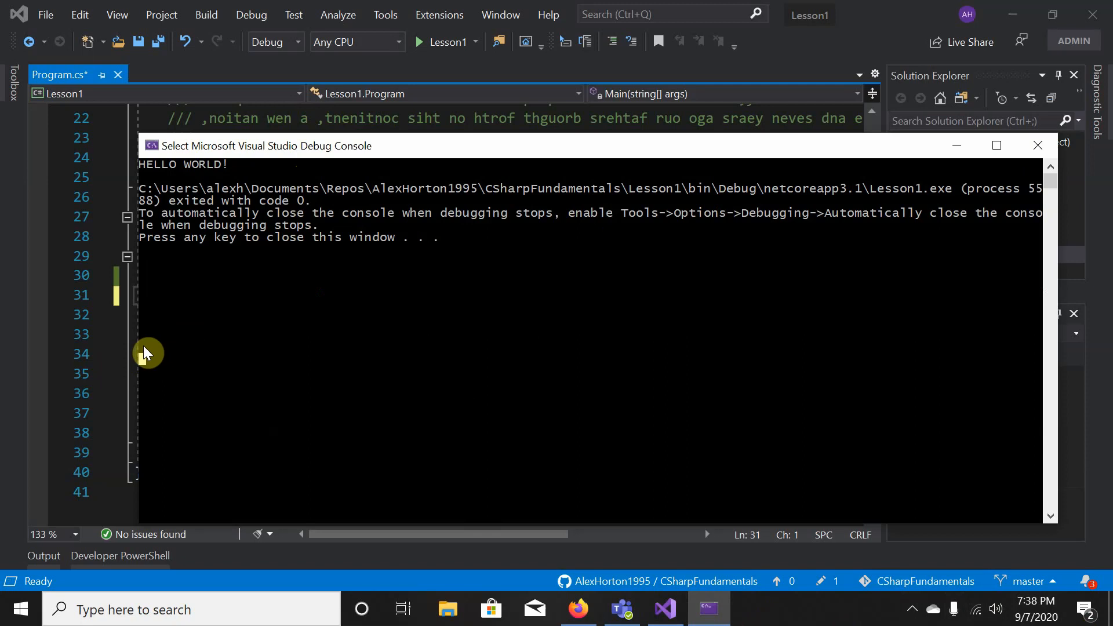
{"action": "left_click_drag", "start_coordinate": [135, 348], "coordinate": [29, 367]}
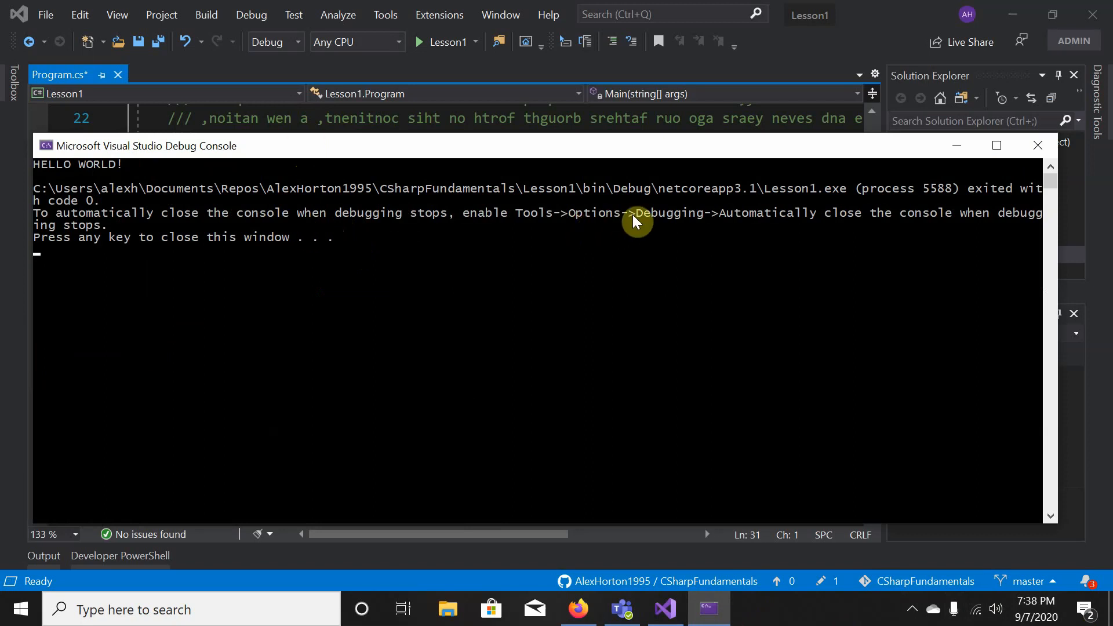
{"action": "left_click", "coordinate": [386, 14]}
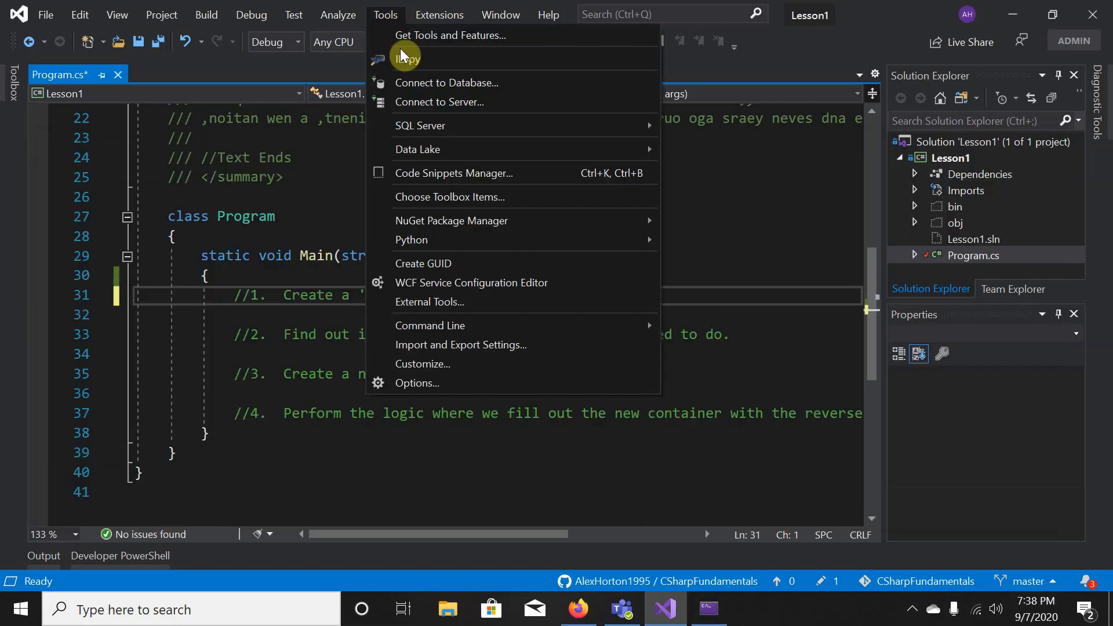
- In Options, browse the Debugging pages and settle on Debugging > General
{"action": "left_click", "coordinate": [436, 383]}
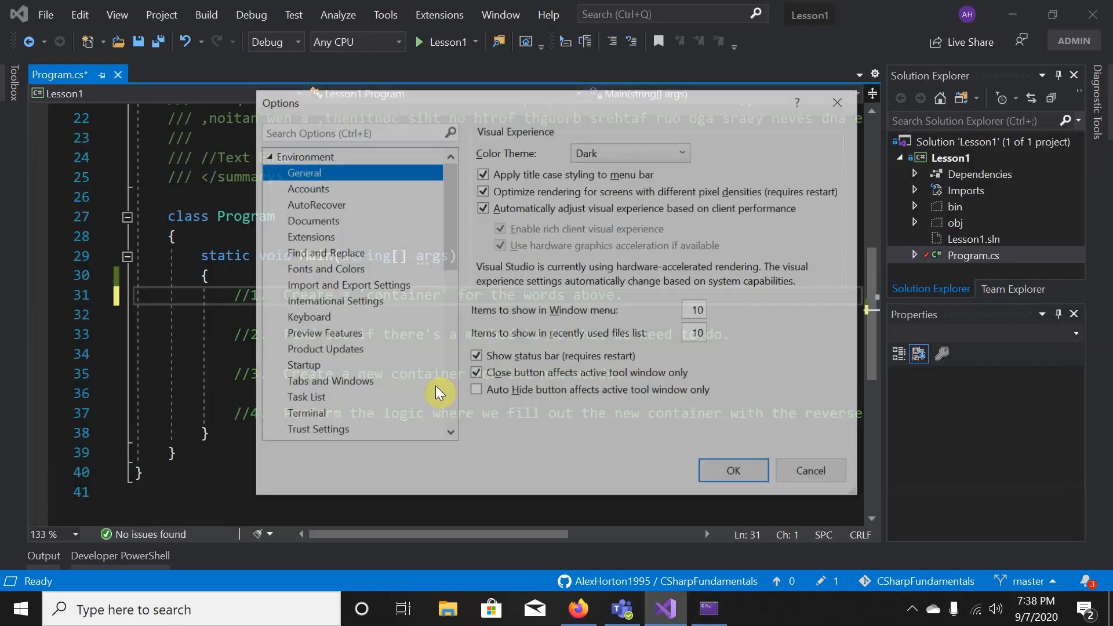
{"action": "scroll", "coordinate": [274, 175], "scroll_direction": "down", "scroll_amount": 4}
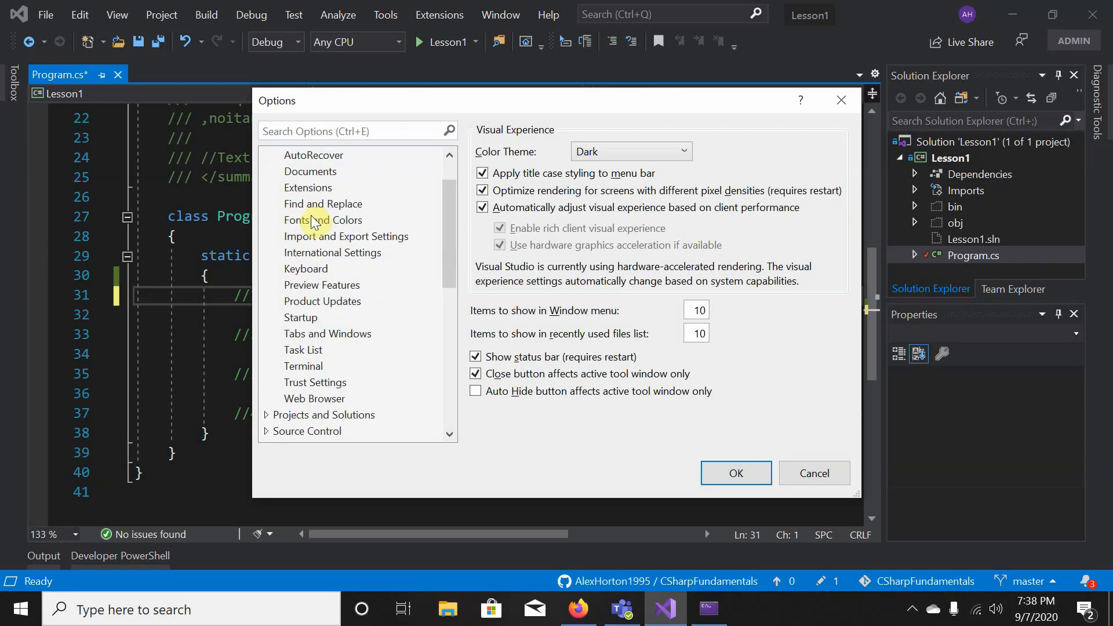
{"action": "left_click", "coordinate": [274, 334]}
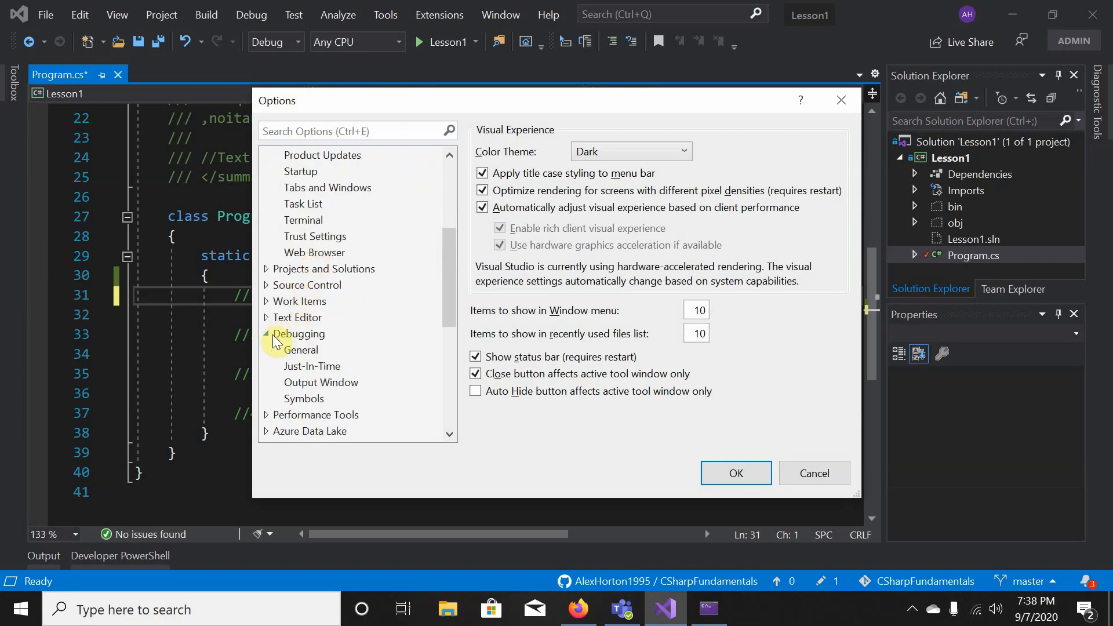
{"action": "left_click", "coordinate": [300, 336]}
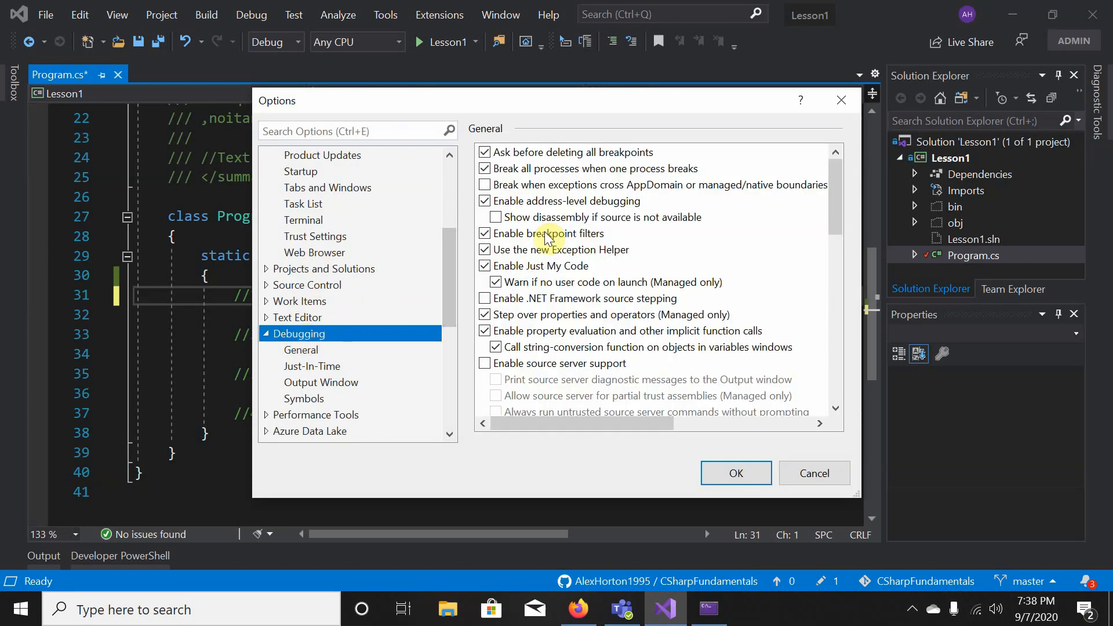
{"action": "left_click", "coordinate": [313, 384]}
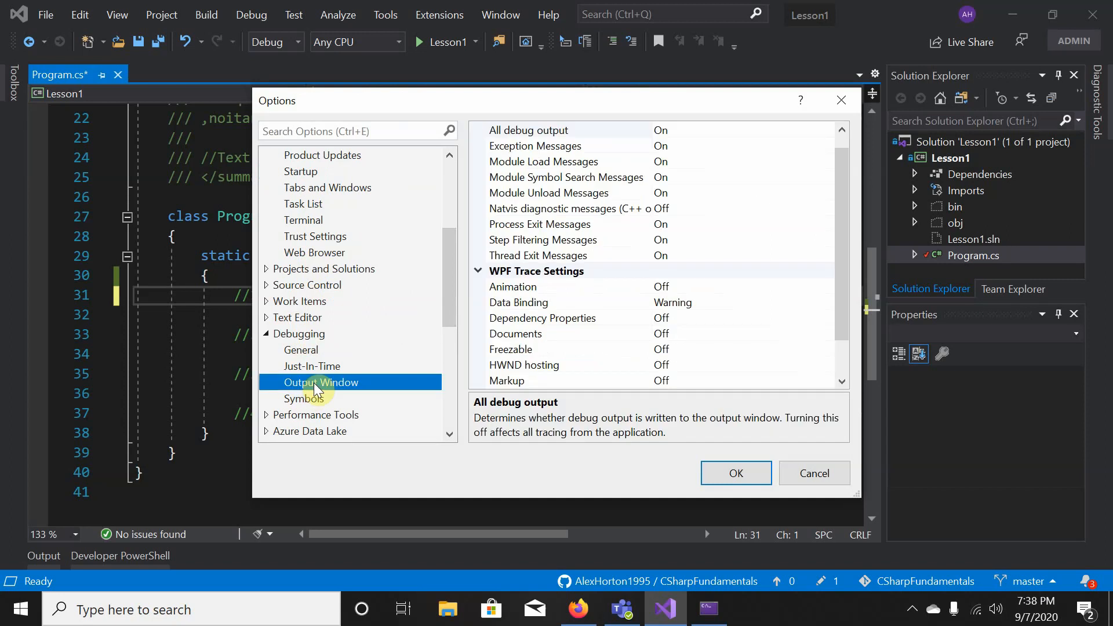
{"action": "left_click", "coordinate": [299, 351]}
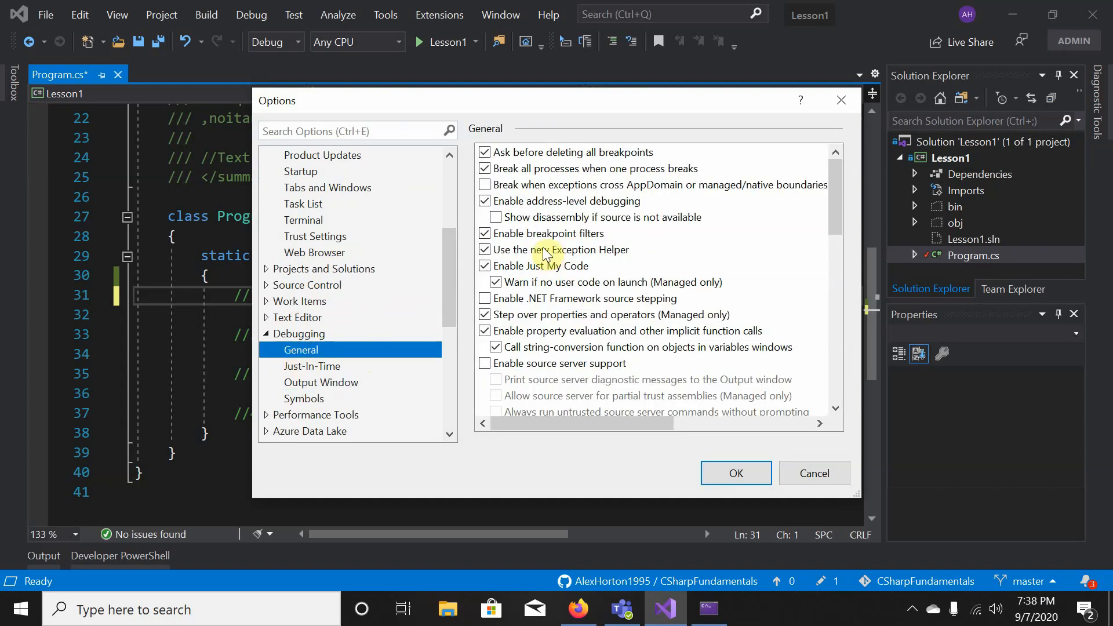
{"action": "scroll", "coordinate": [545, 253], "scroll_direction": "down", "scroll_amount": 5}
{"action": "scroll", "coordinate": [545, 253], "scroll_direction": "down", "scroll_amount": 5}
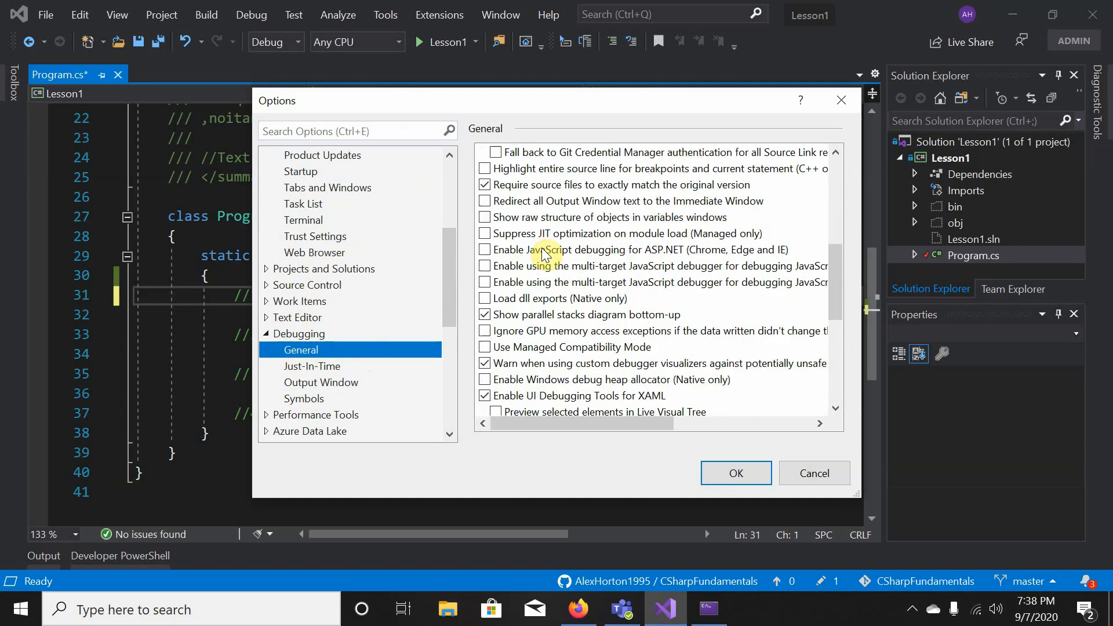
{"action": "scroll", "coordinate": [545, 253], "scroll_direction": "down", "scroll_amount": 2}
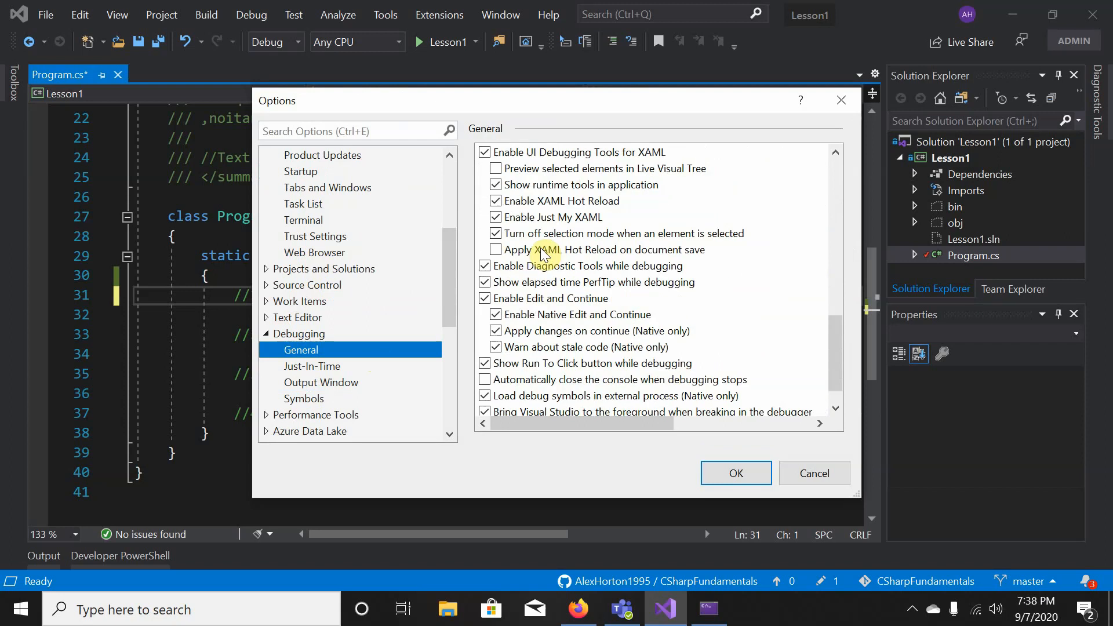
{"action": "scroll", "coordinate": [539, 255], "scroll_direction": "up", "scroll_amount": 12}
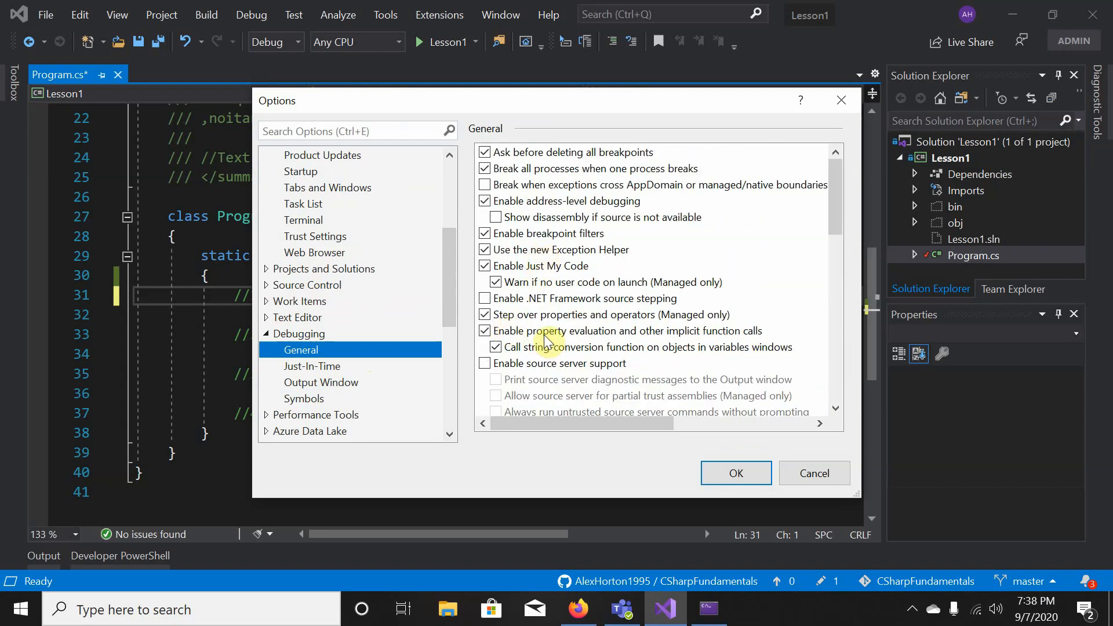
{"action": "scroll", "coordinate": [544, 339], "scroll_direction": "down", "scroll_amount": 1}
{"action": "scroll", "coordinate": [543, 335], "scroll_direction": "down", "scroll_amount": 2}
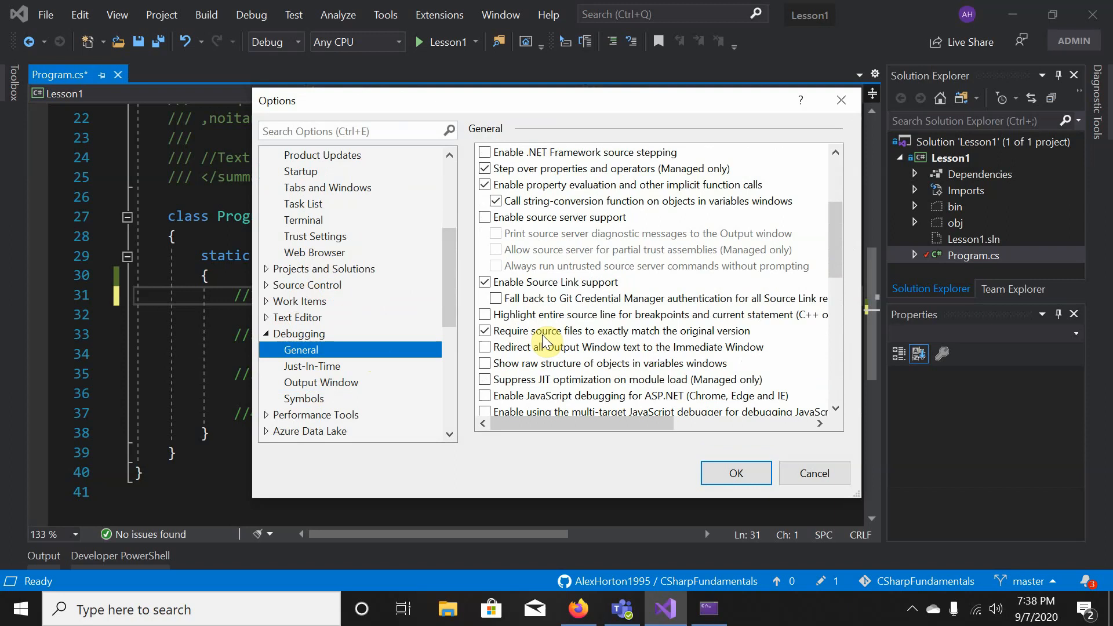
{"action": "left_click", "coordinate": [316, 384]}
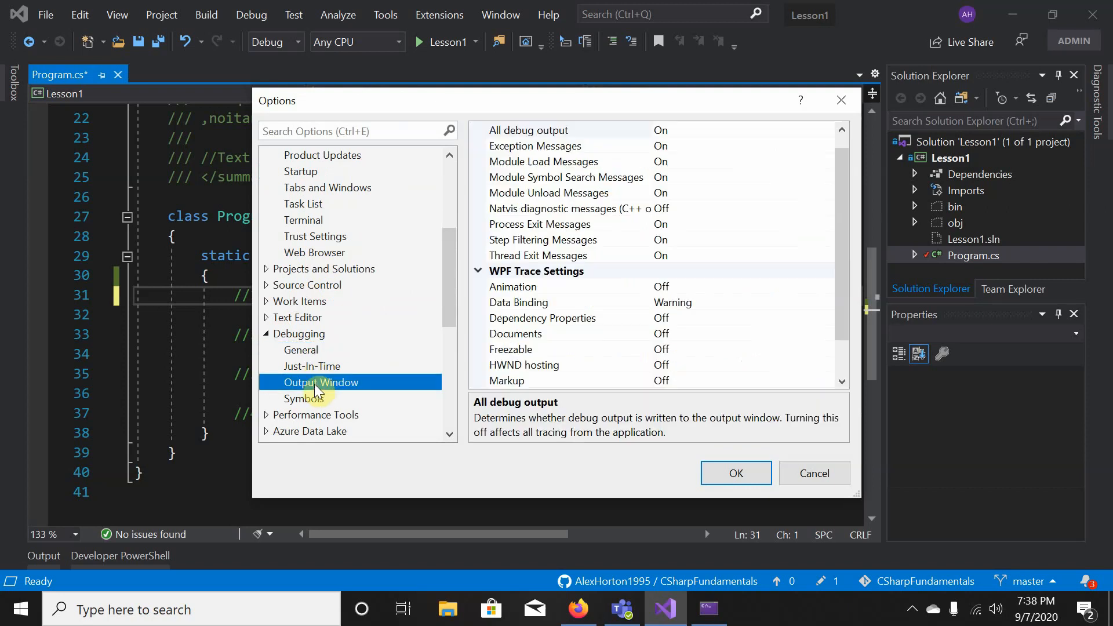
{"action": "left_click", "coordinate": [314, 400]}
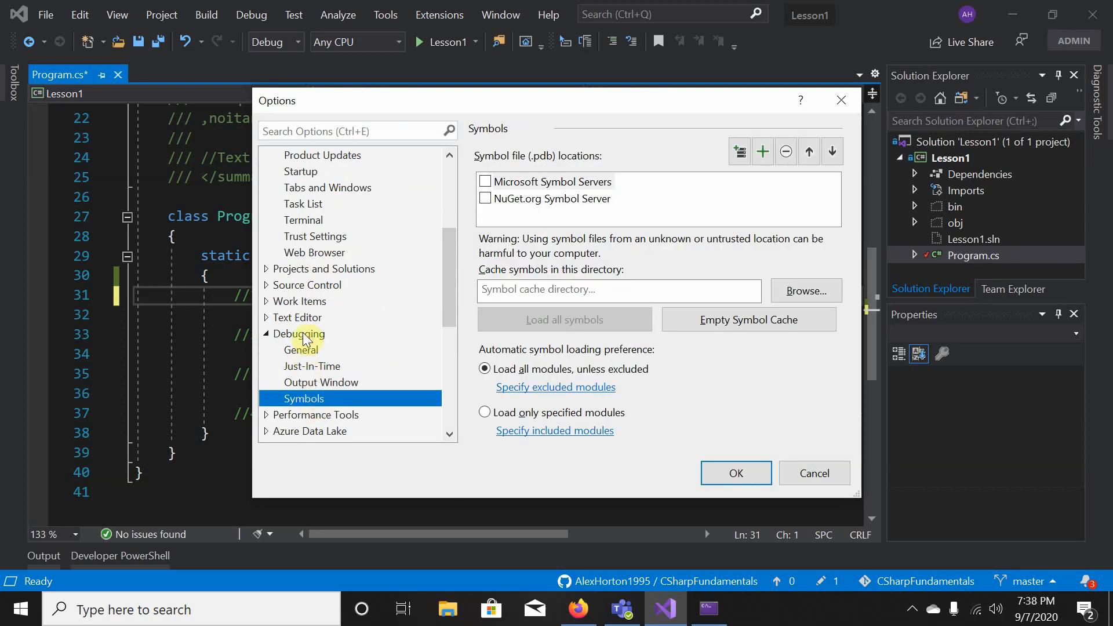
{"action": "left_click", "coordinate": [304, 335]}
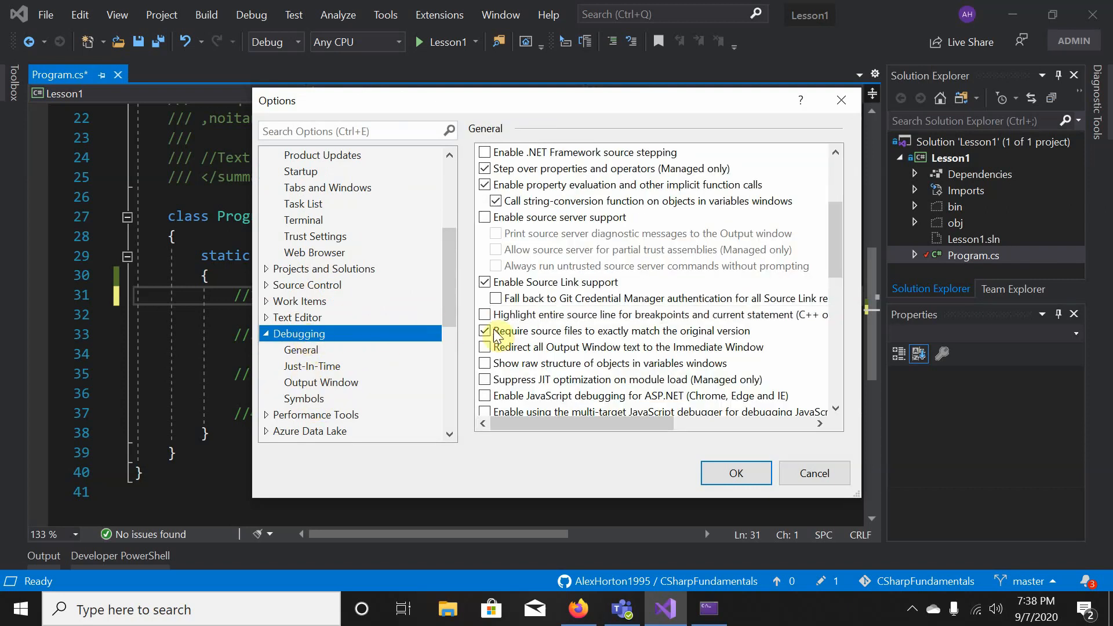
- Check 'Automatically close the console when debugging stops' and confirm with OK
{"action": "scroll", "coordinate": [577, 319], "scroll_direction": "down", "scroll_amount": 2}
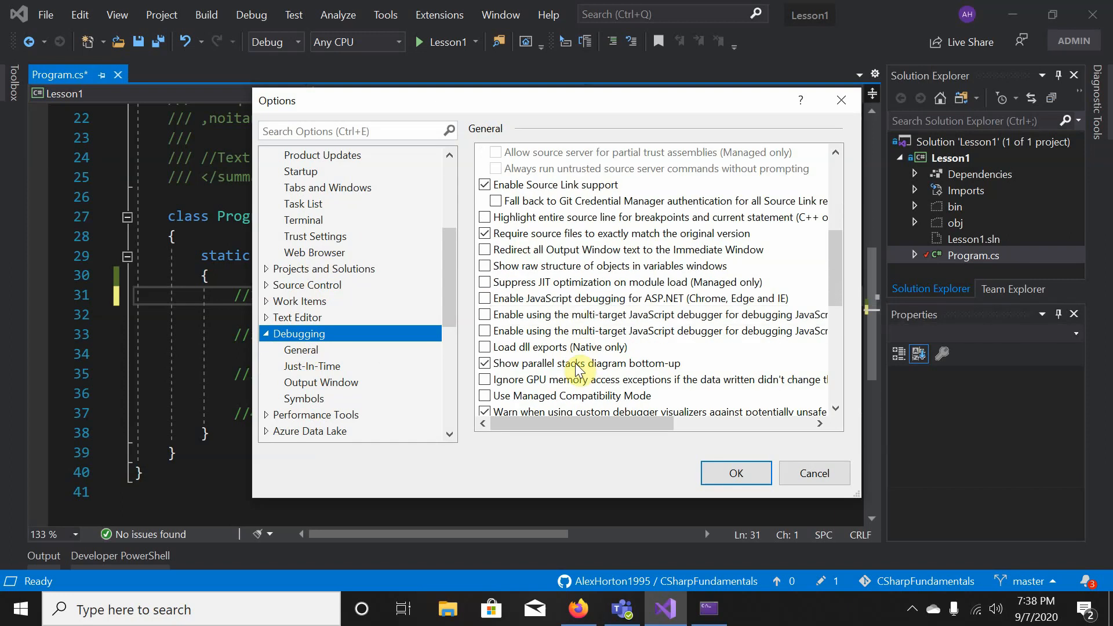
{"action": "scroll", "coordinate": [579, 355], "scroll_direction": "up", "scroll_amount": 4}
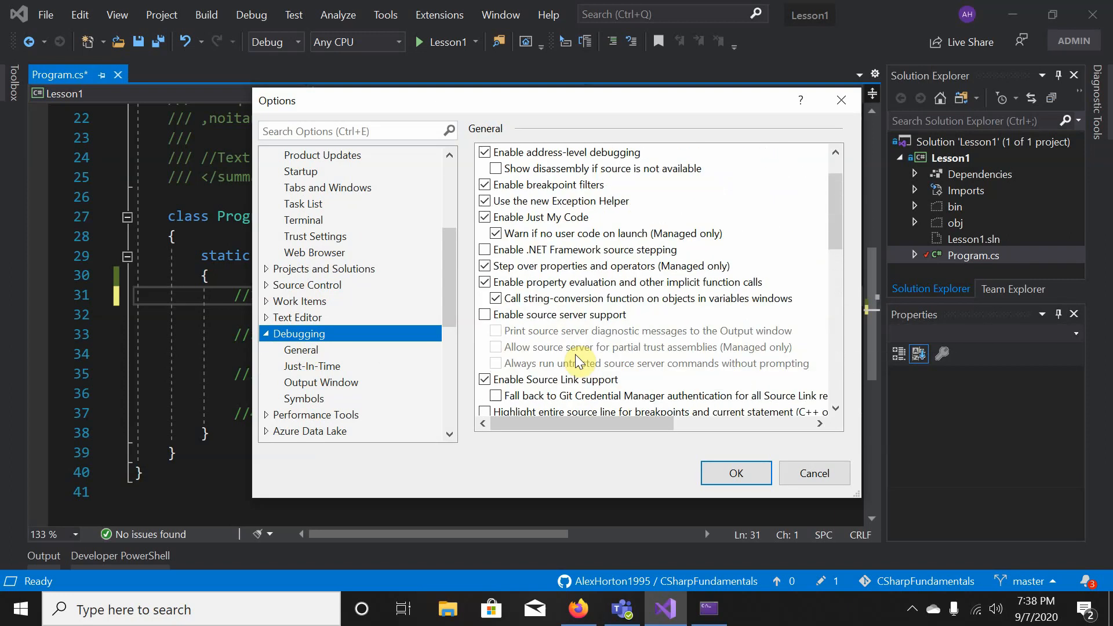
{"action": "scroll", "coordinate": [577, 357], "scroll_direction": "down", "scroll_amount": 5}
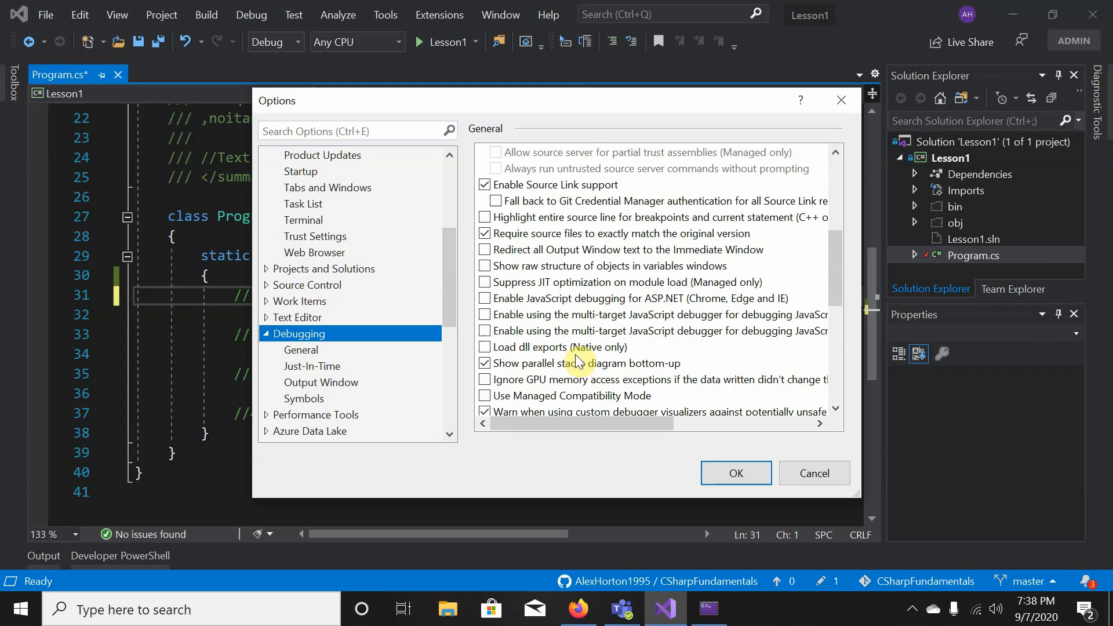
{"action": "scroll", "coordinate": [577, 357], "scroll_direction": "down", "scroll_amount": 3}
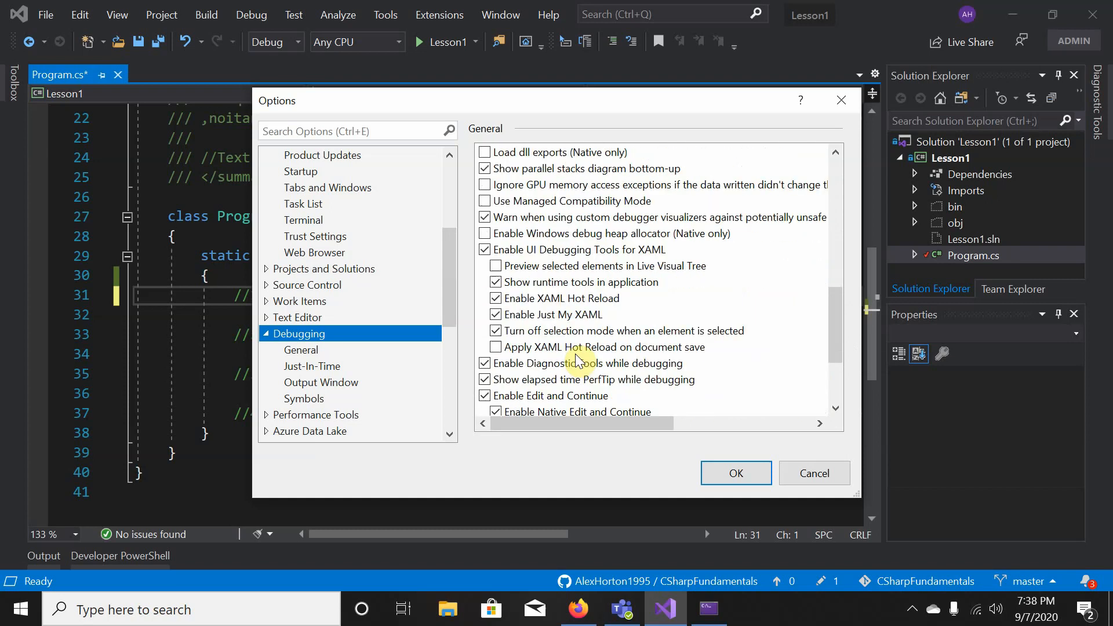
{"action": "scroll", "coordinate": [577, 358], "scroll_direction": "down", "scroll_amount": 2}
{"action": "scroll", "coordinate": [485, 364], "scroll_direction": "down", "scroll_amount": 1}
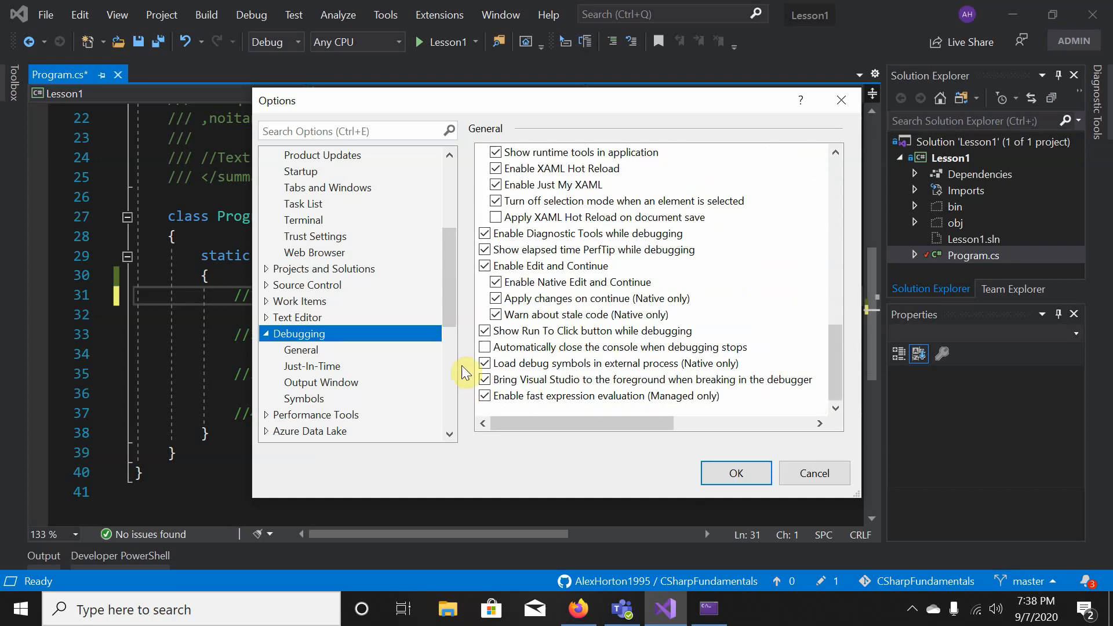
{"action": "left_click", "coordinate": [490, 345]}
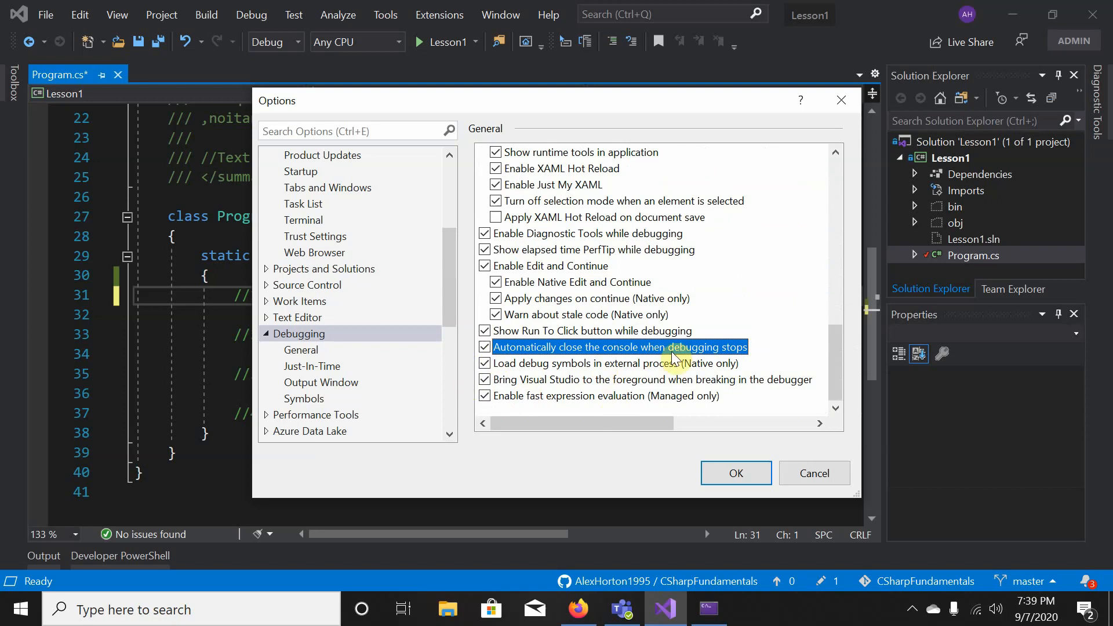
{"action": "left_click", "coordinate": [737, 475]}
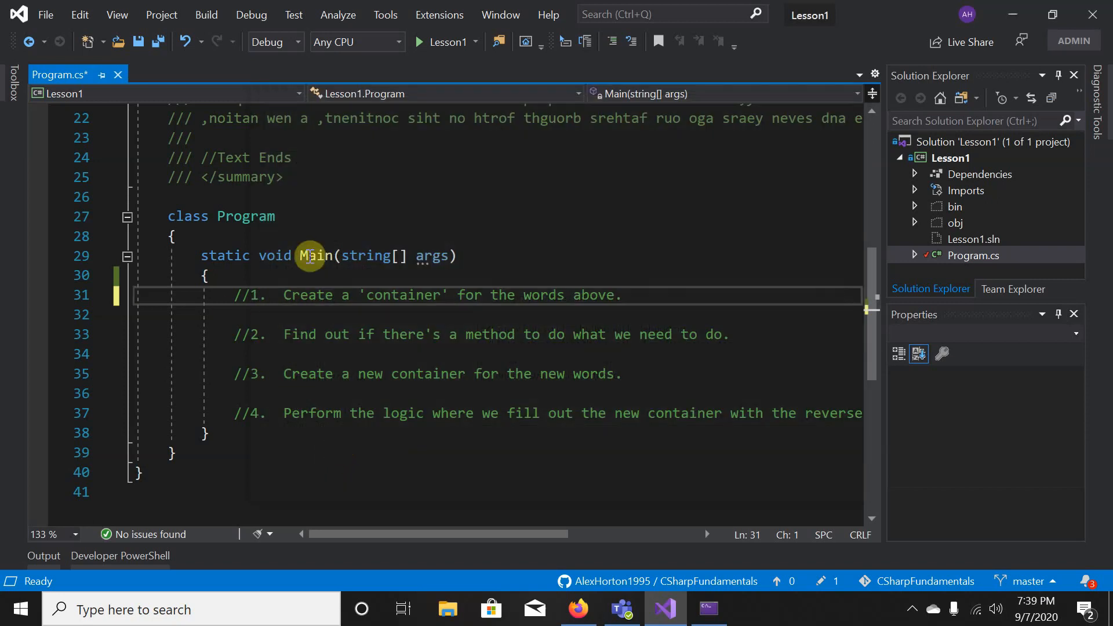
- Close the lingering Debug Console window from the previous run
{"action": "left_click", "coordinate": [531, 348]}
{"action": "left_click", "coordinate": [710, 609]}
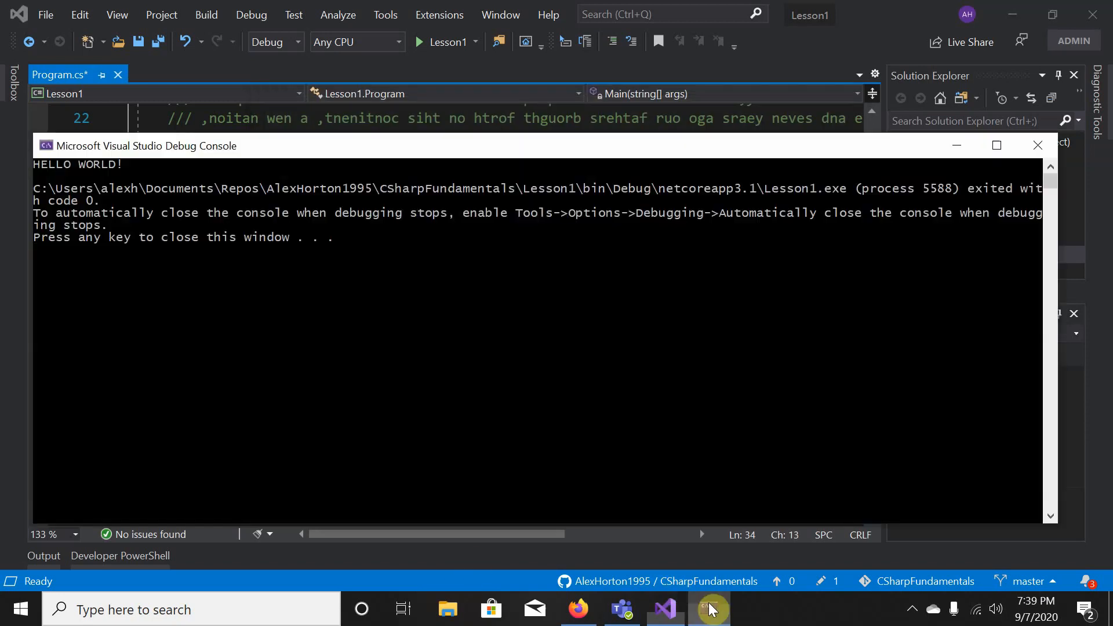
{"action": "left_click", "coordinate": [1038, 145]}
- Build and run Lesson1 with F5, saving Program.cs, and confirm the console closes itself
{"action": "left_click", "coordinate": [690, 190]}
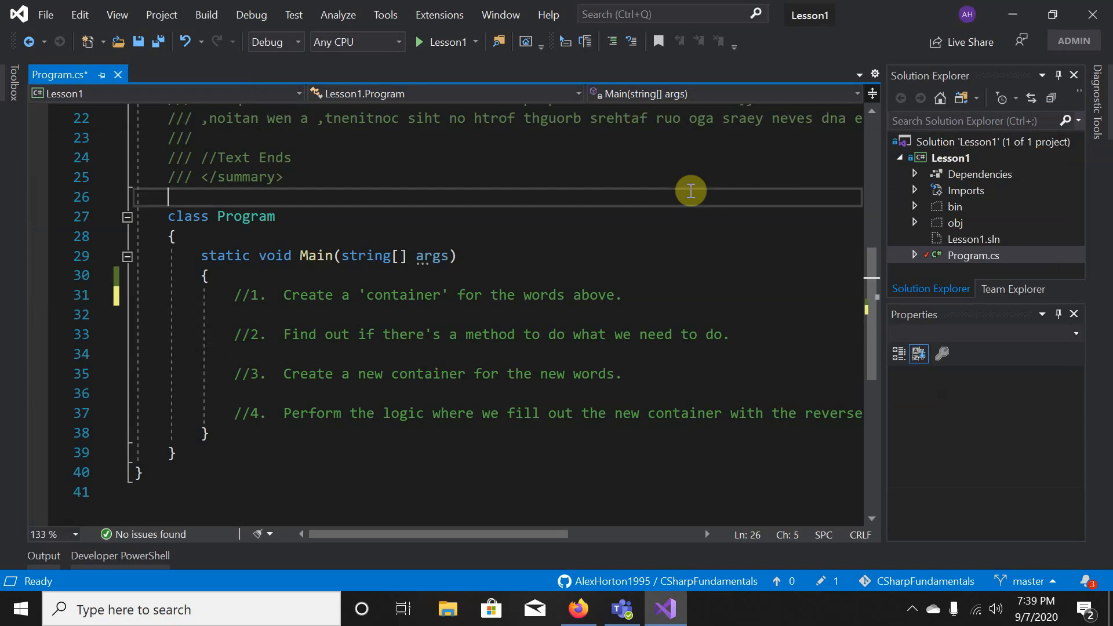
{"action": "left_click", "coordinate": [624, 277]}
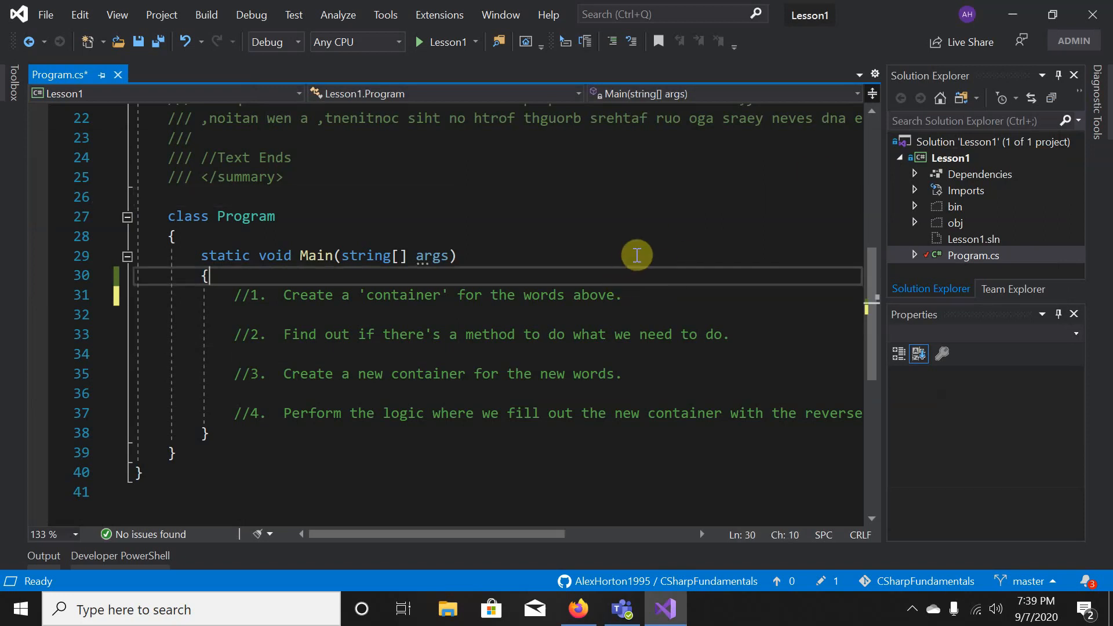
{"action": "key", "text": "F5"}
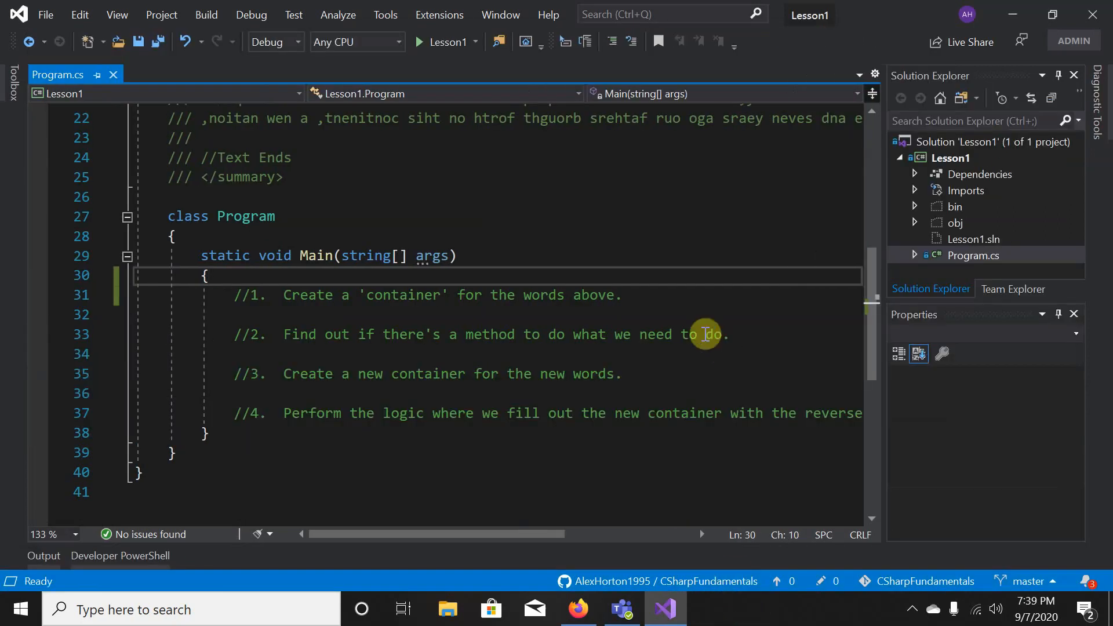
{"action": "left_click", "coordinate": [737, 354]}
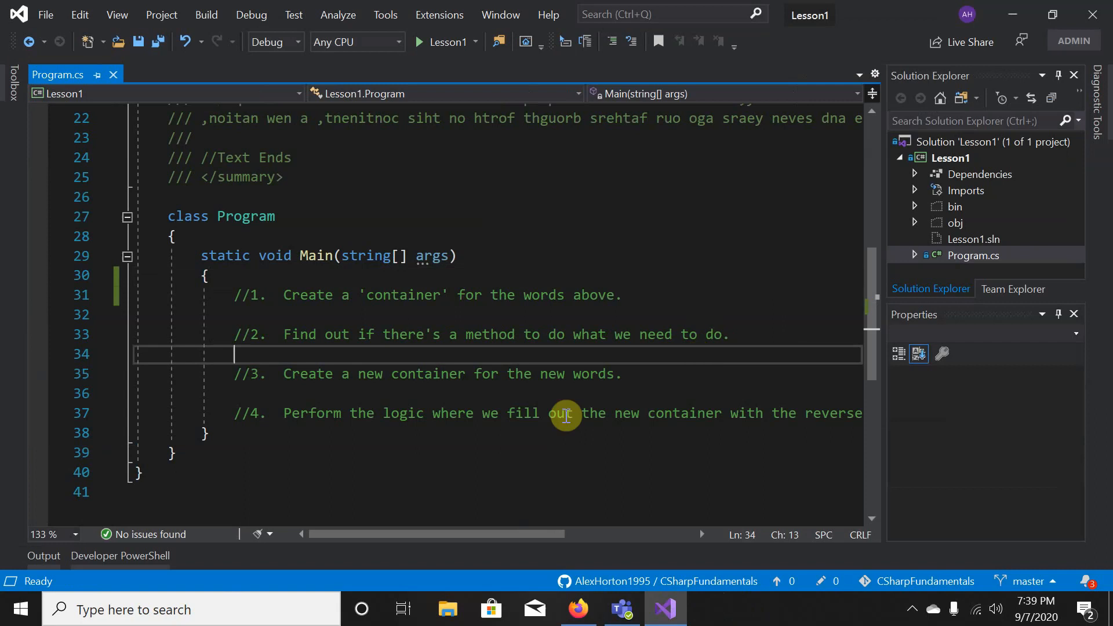
{"action": "left_click", "coordinate": [422, 315]}
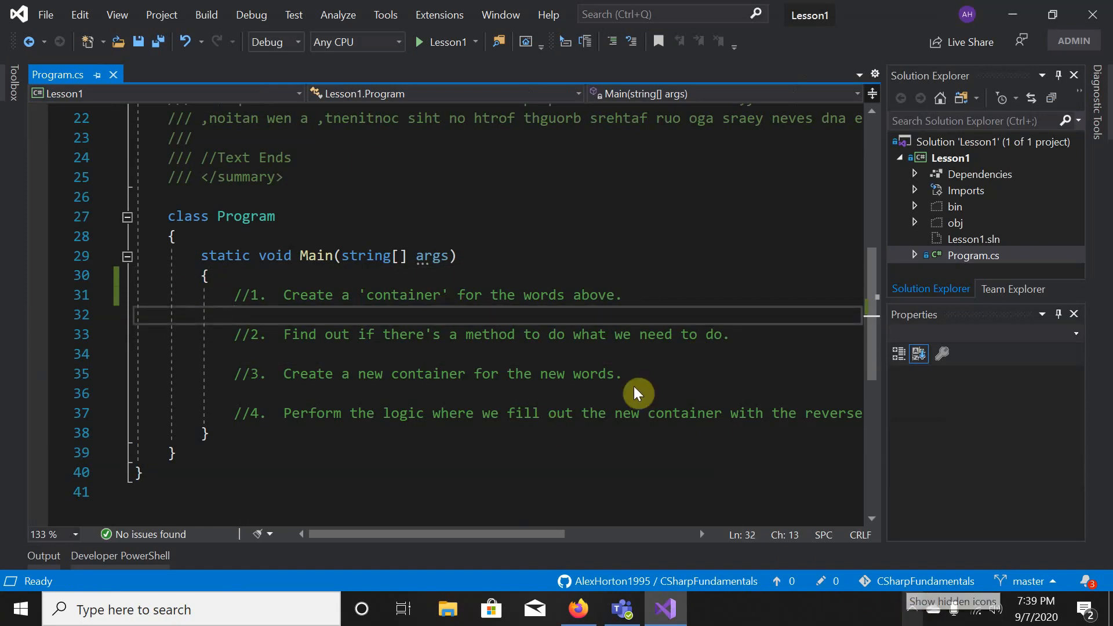
{"action": "left_click", "coordinate": [913, 614]}
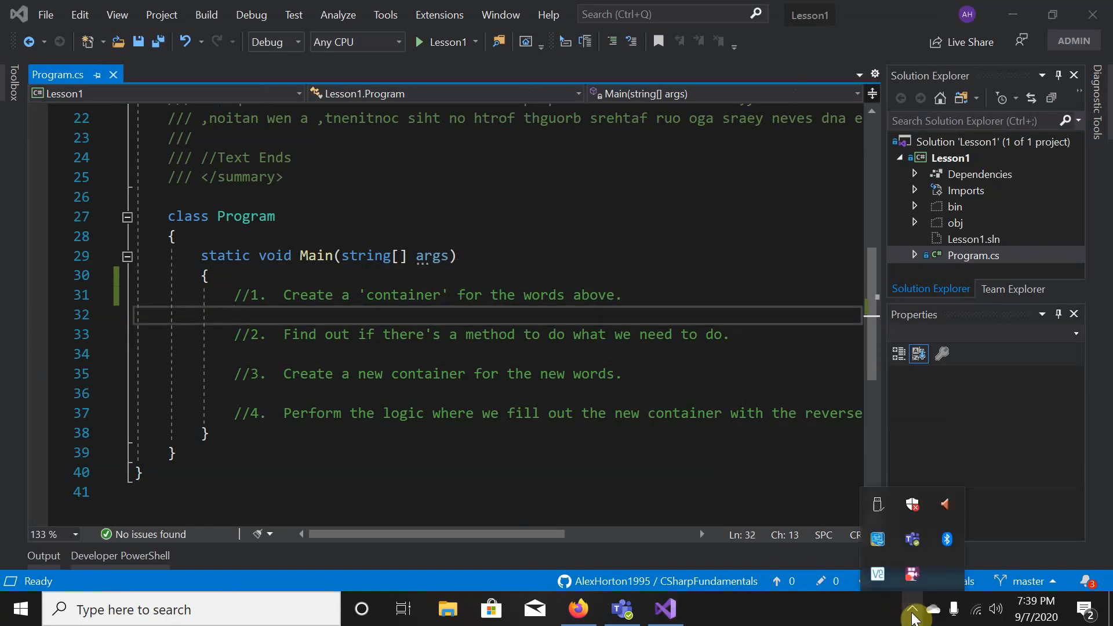
{"action": "right_click", "coordinate": [913, 574]}
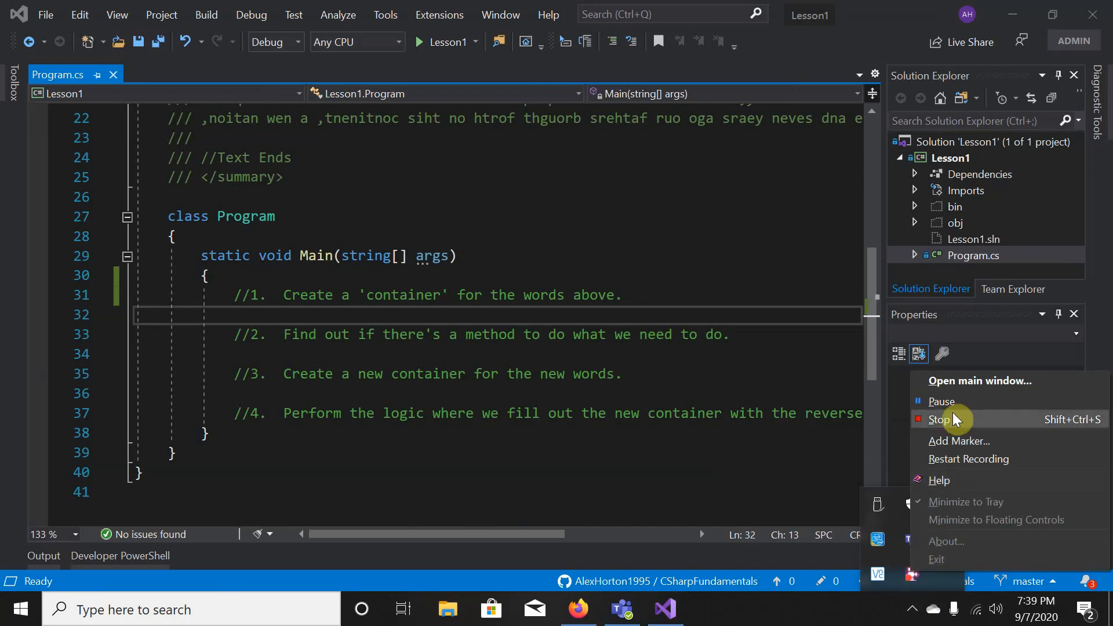